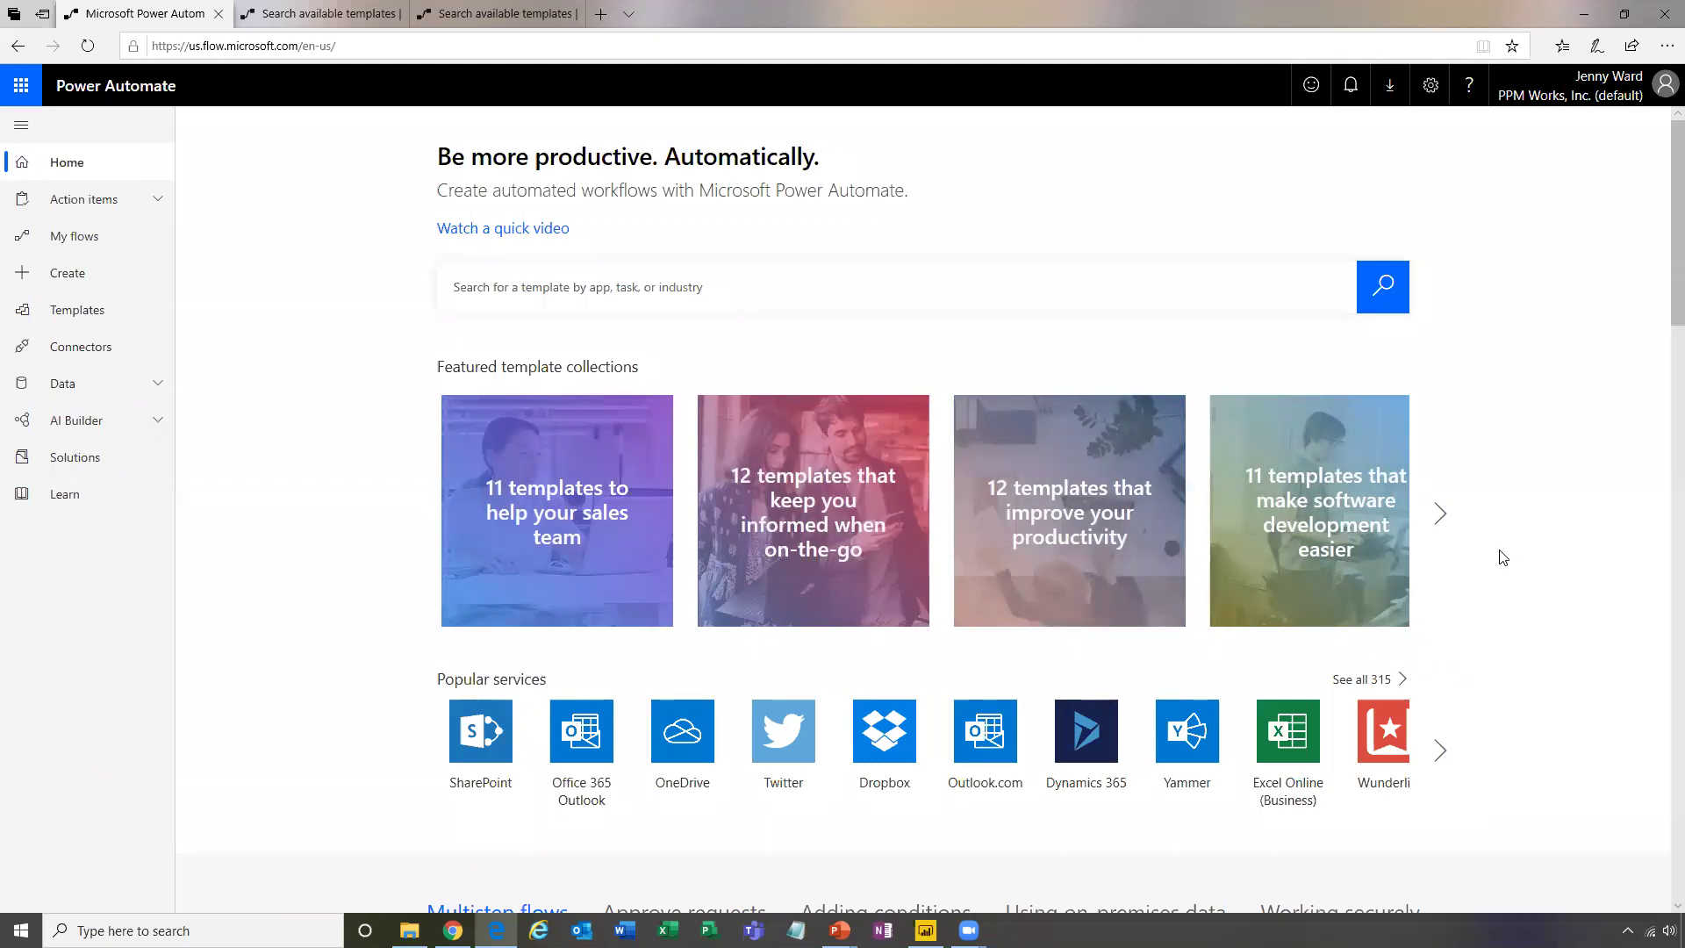
pyautogui.click(1440, 513)
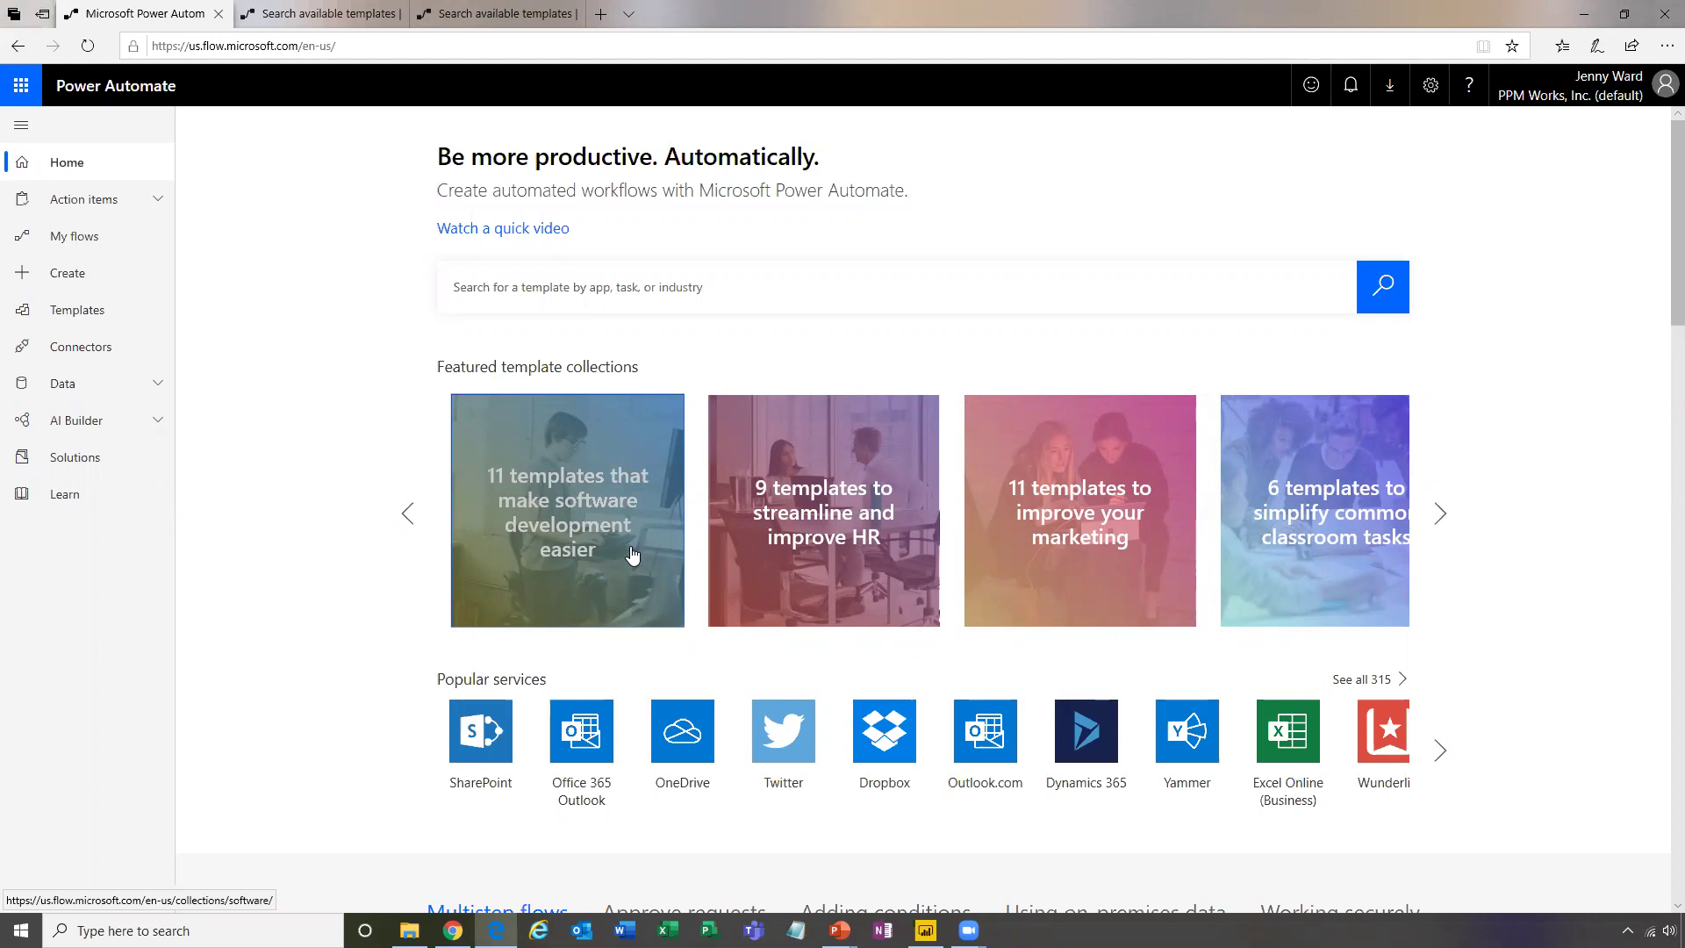
pyautogui.click(1442, 526)
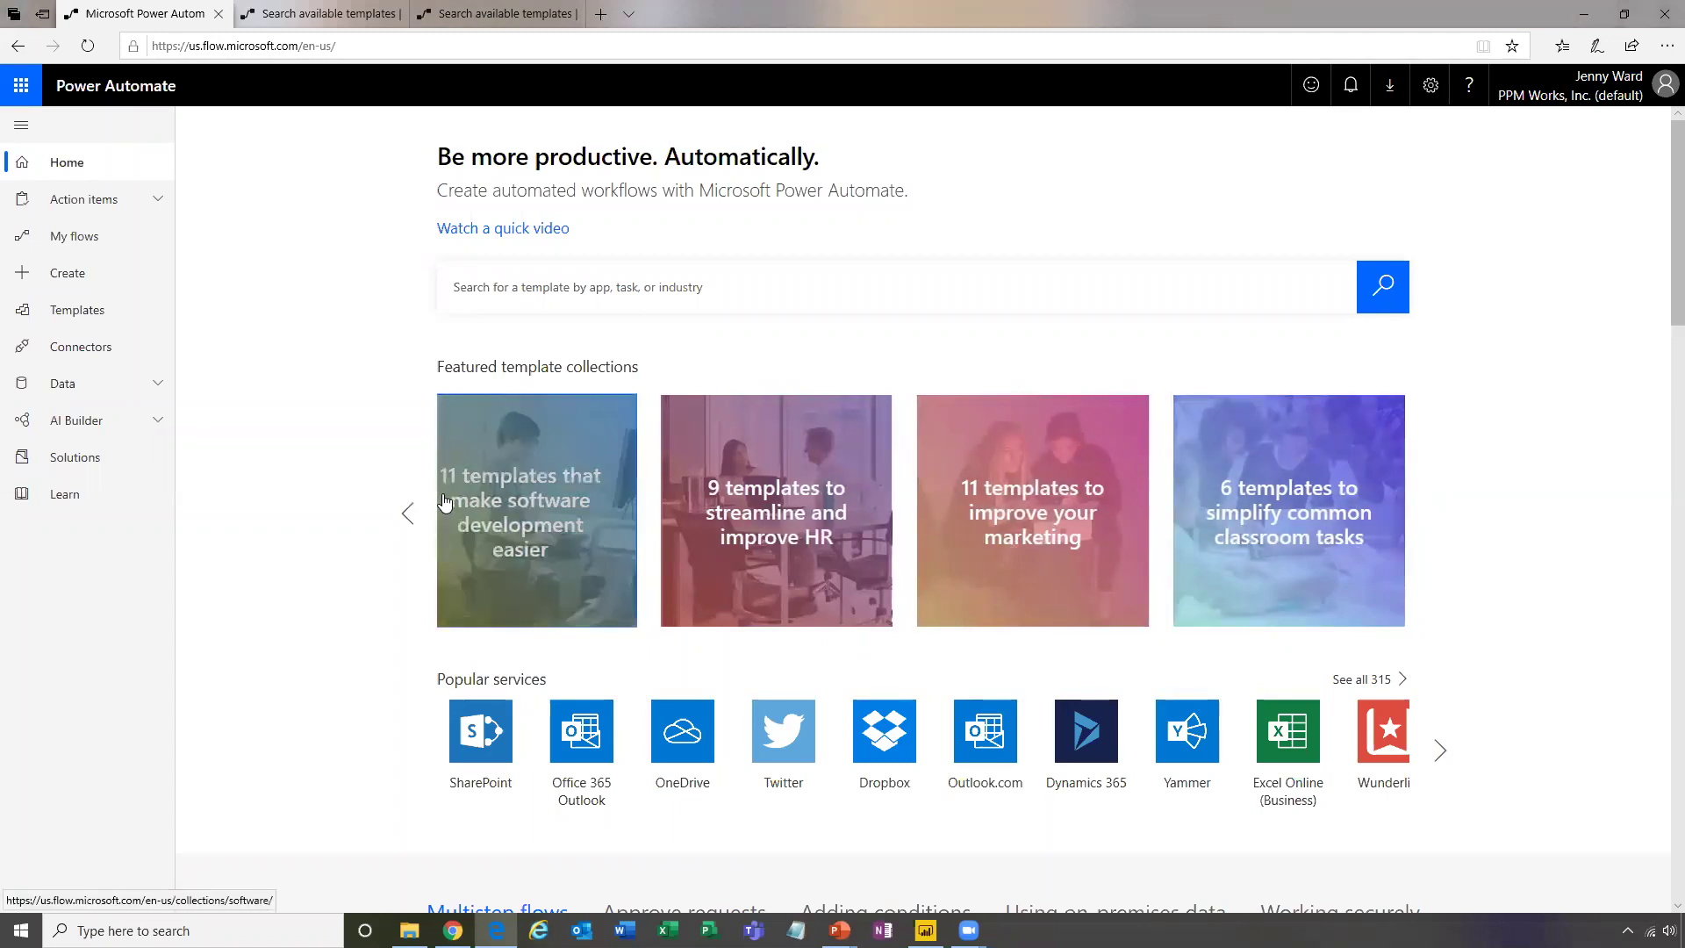
pyautogui.click(409, 515)
pyautogui.click(409, 515)
pyautogui.click(409, 515)
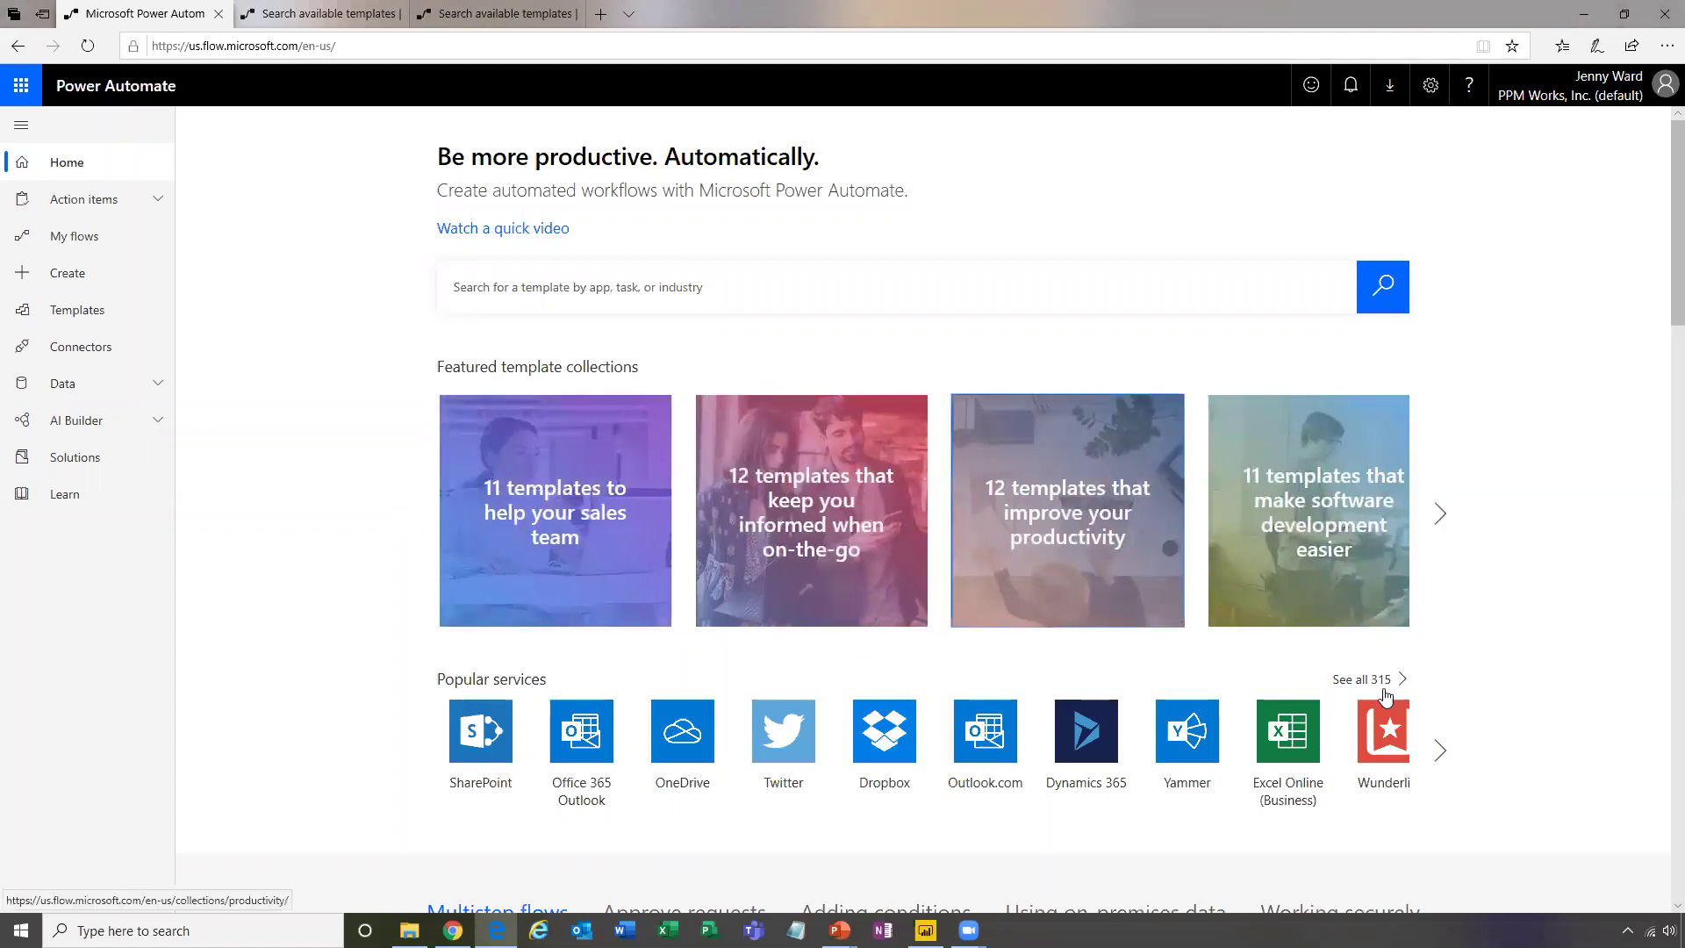
pyautogui.scroll(-1, 1459, 648)
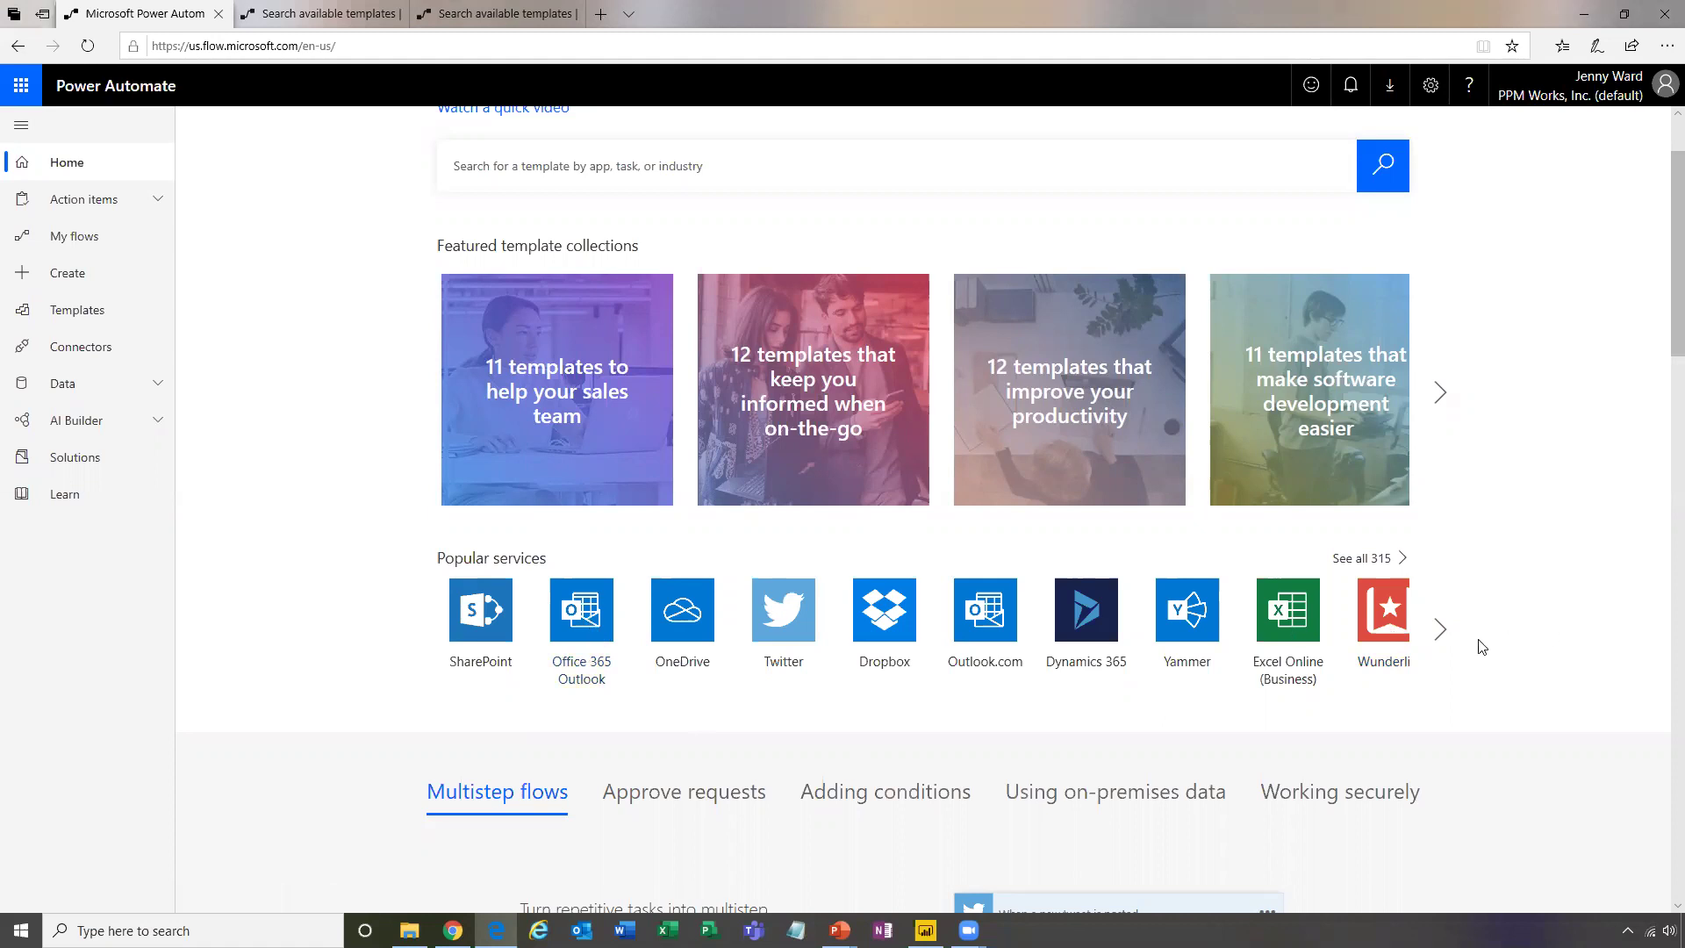
pyautogui.click(1440, 630)
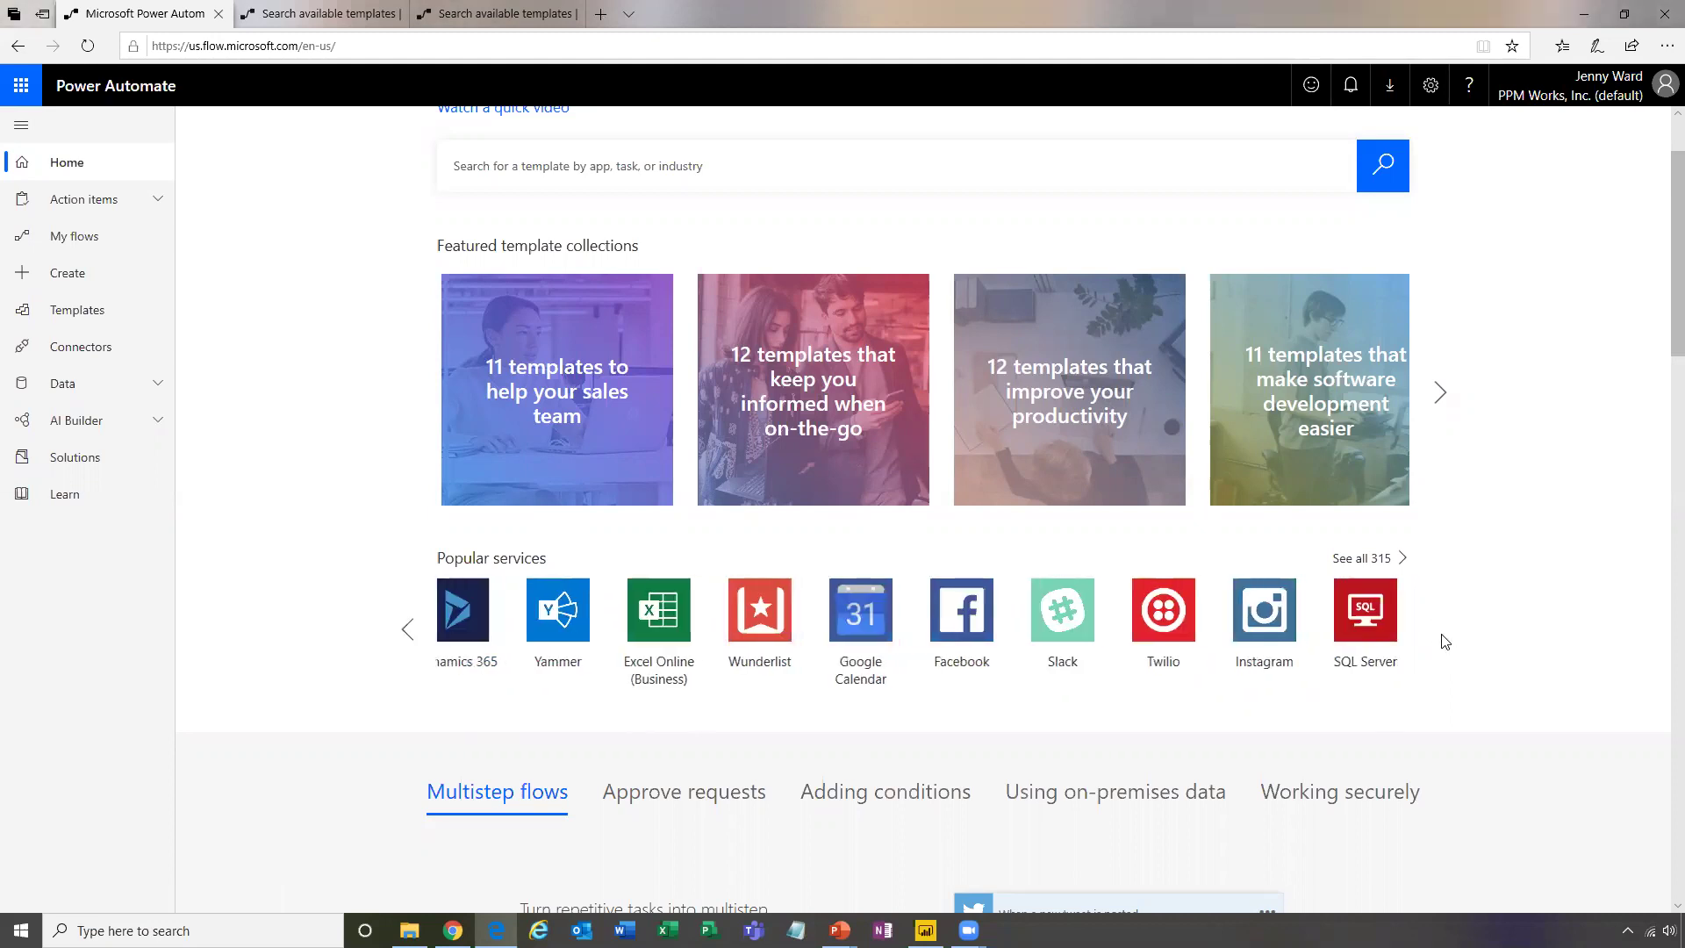
pyautogui.click(403, 627)
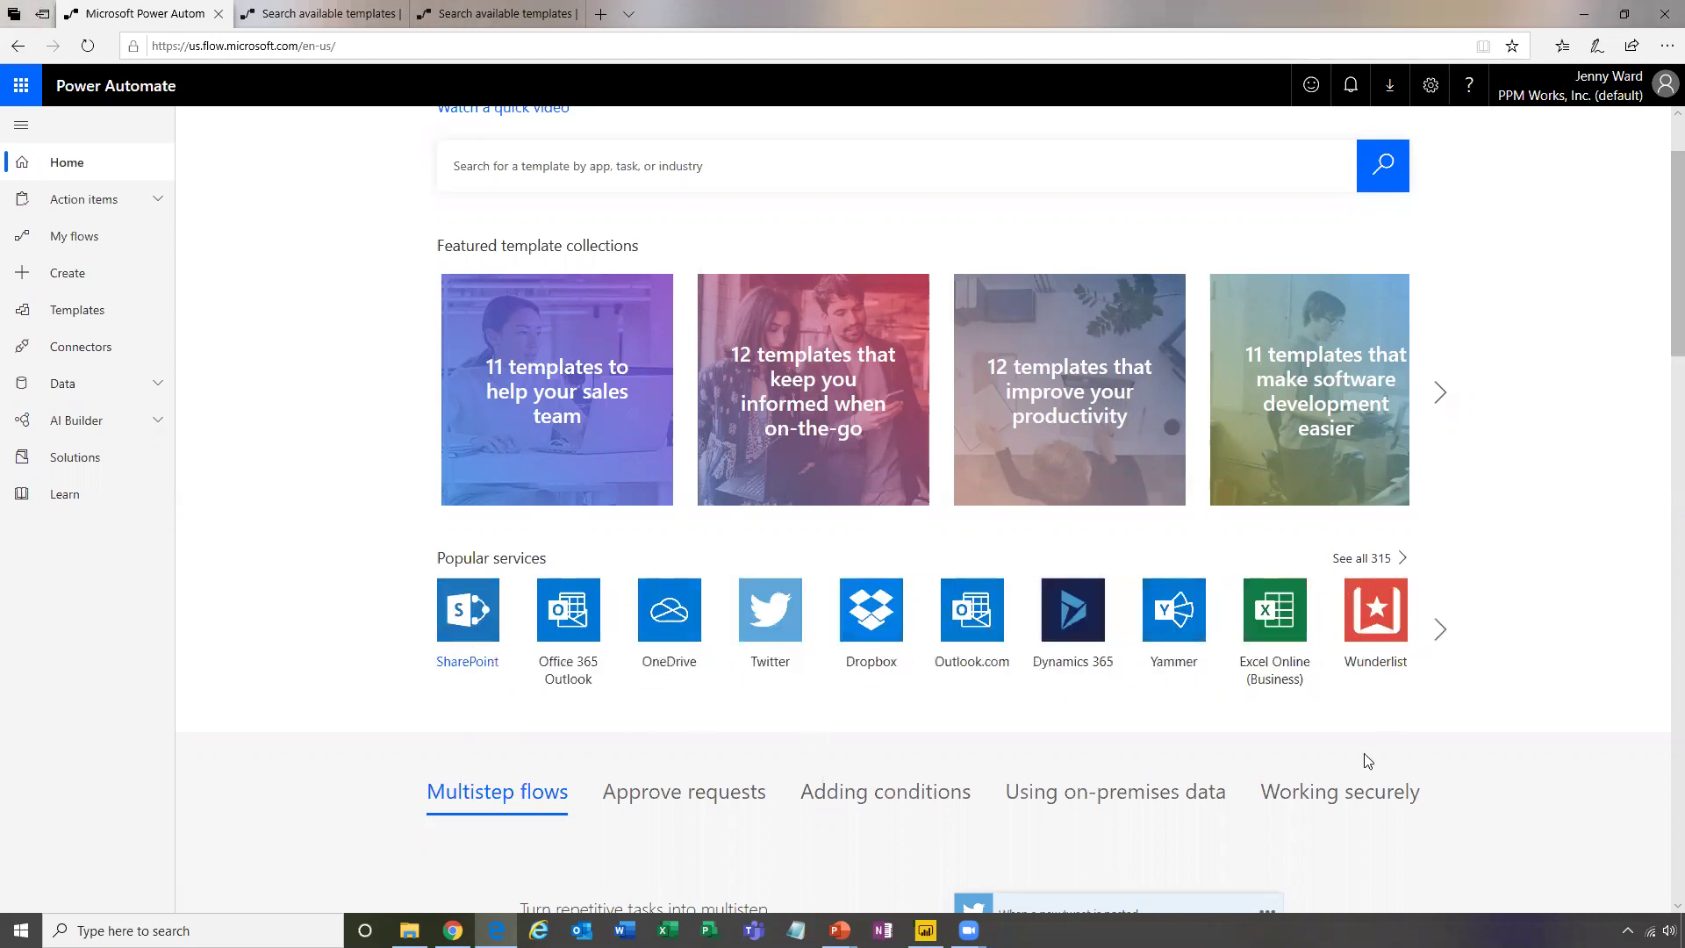
pyautogui.scroll(-1, 1488, 760)
pyautogui.scroll(-4, 1488, 763)
pyautogui.scroll(7, 1489, 763)
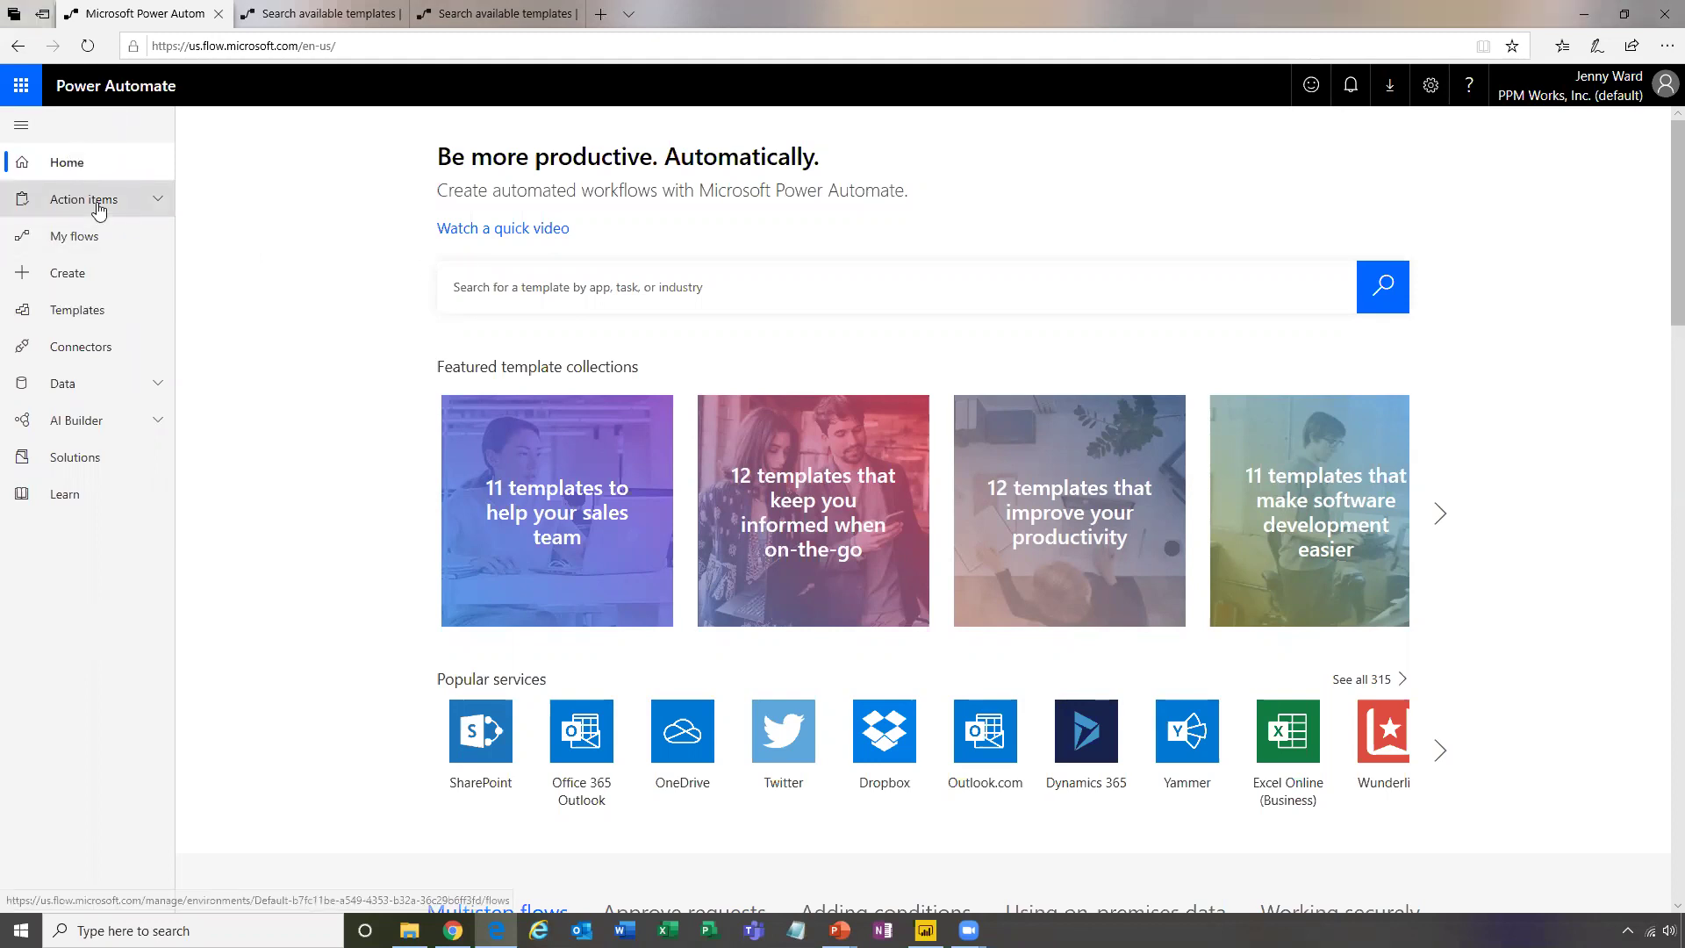
# Open My flows and scroll through the list of automated flows
pyautogui.click(99, 243)
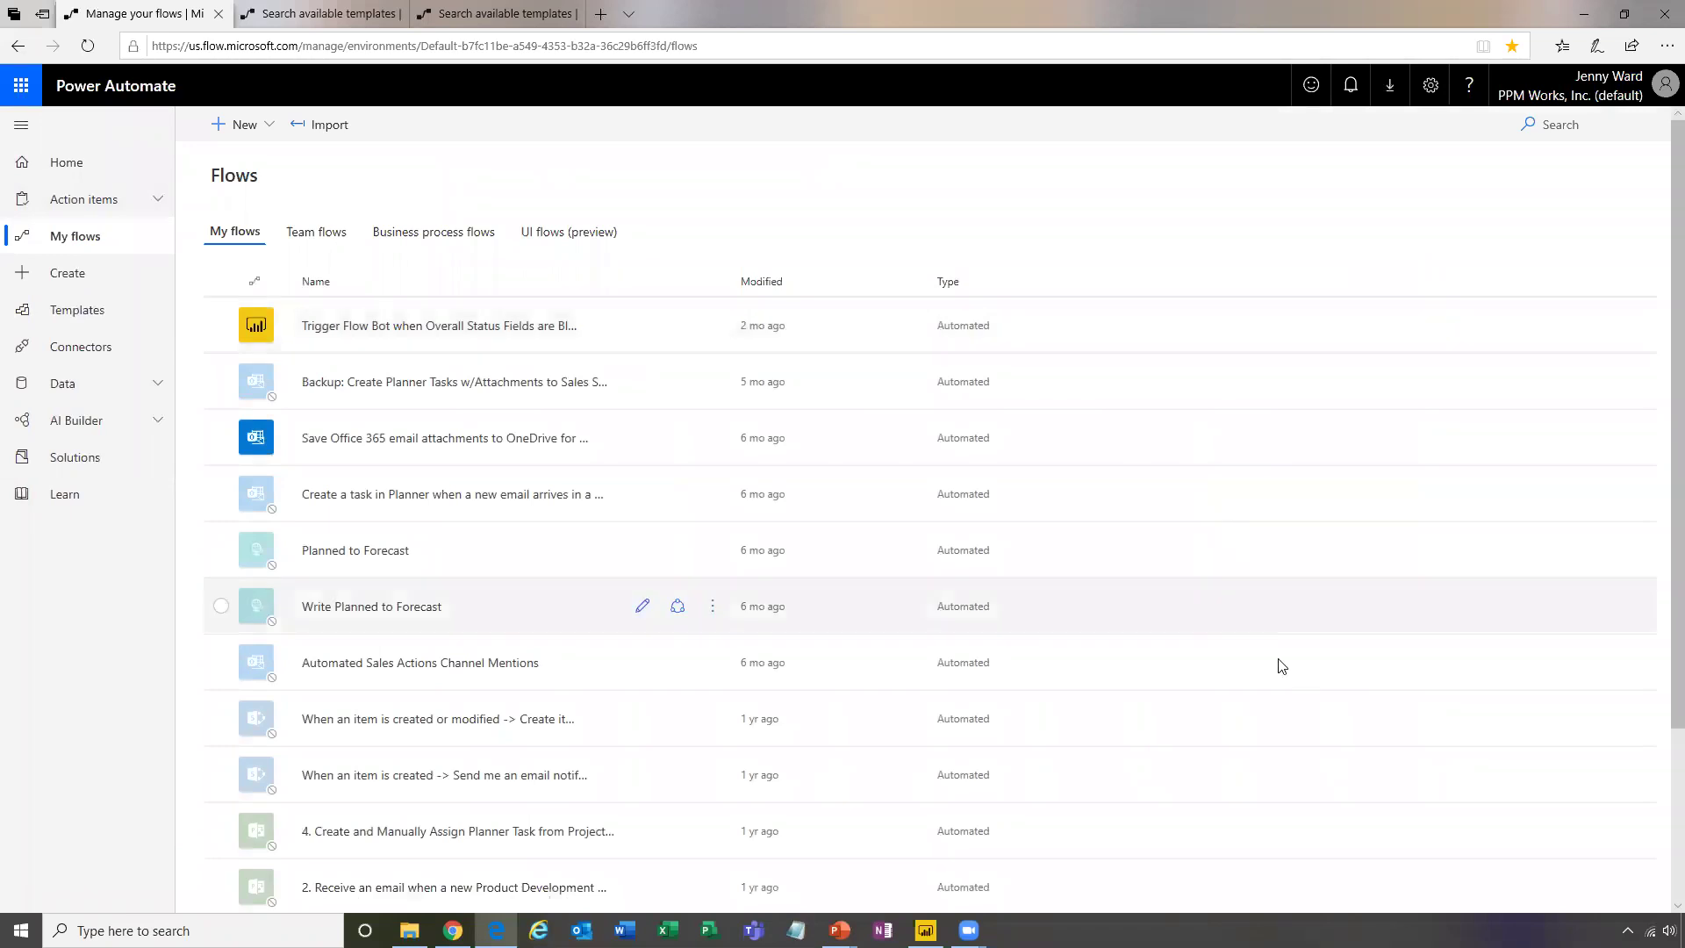
pyautogui.scroll(-2, 1277, 664)
pyautogui.scroll(-1, 1273, 665)
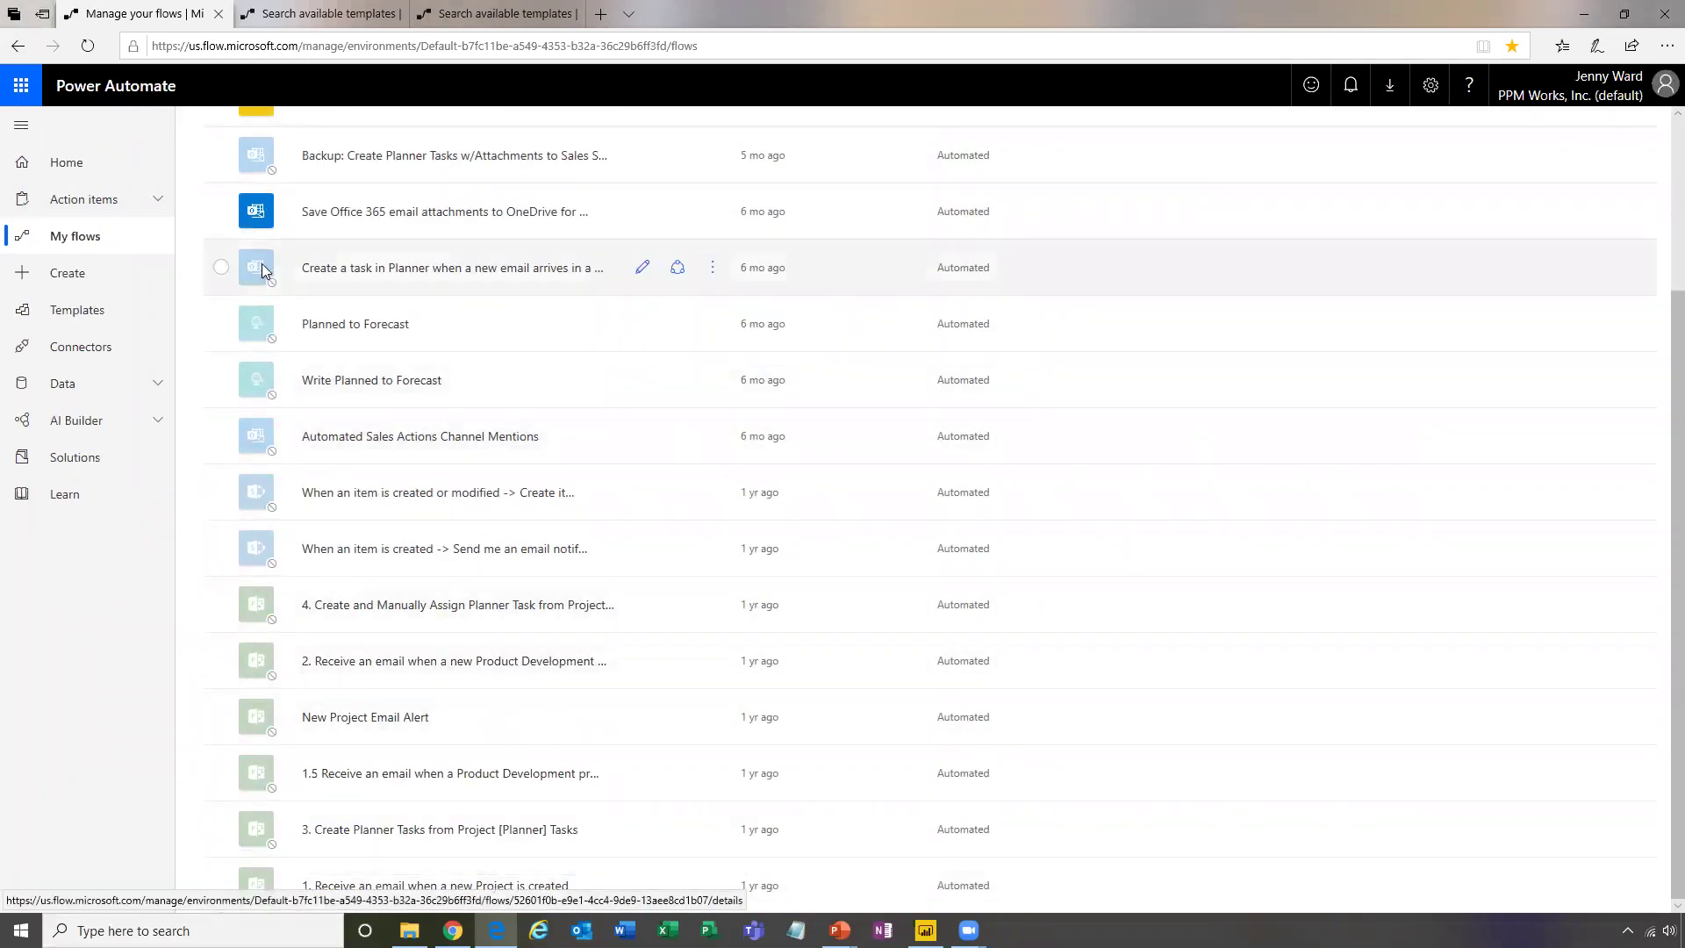
# Show the Planner task flow's More commands menu, then dismiss it
pyautogui.click(715, 276)
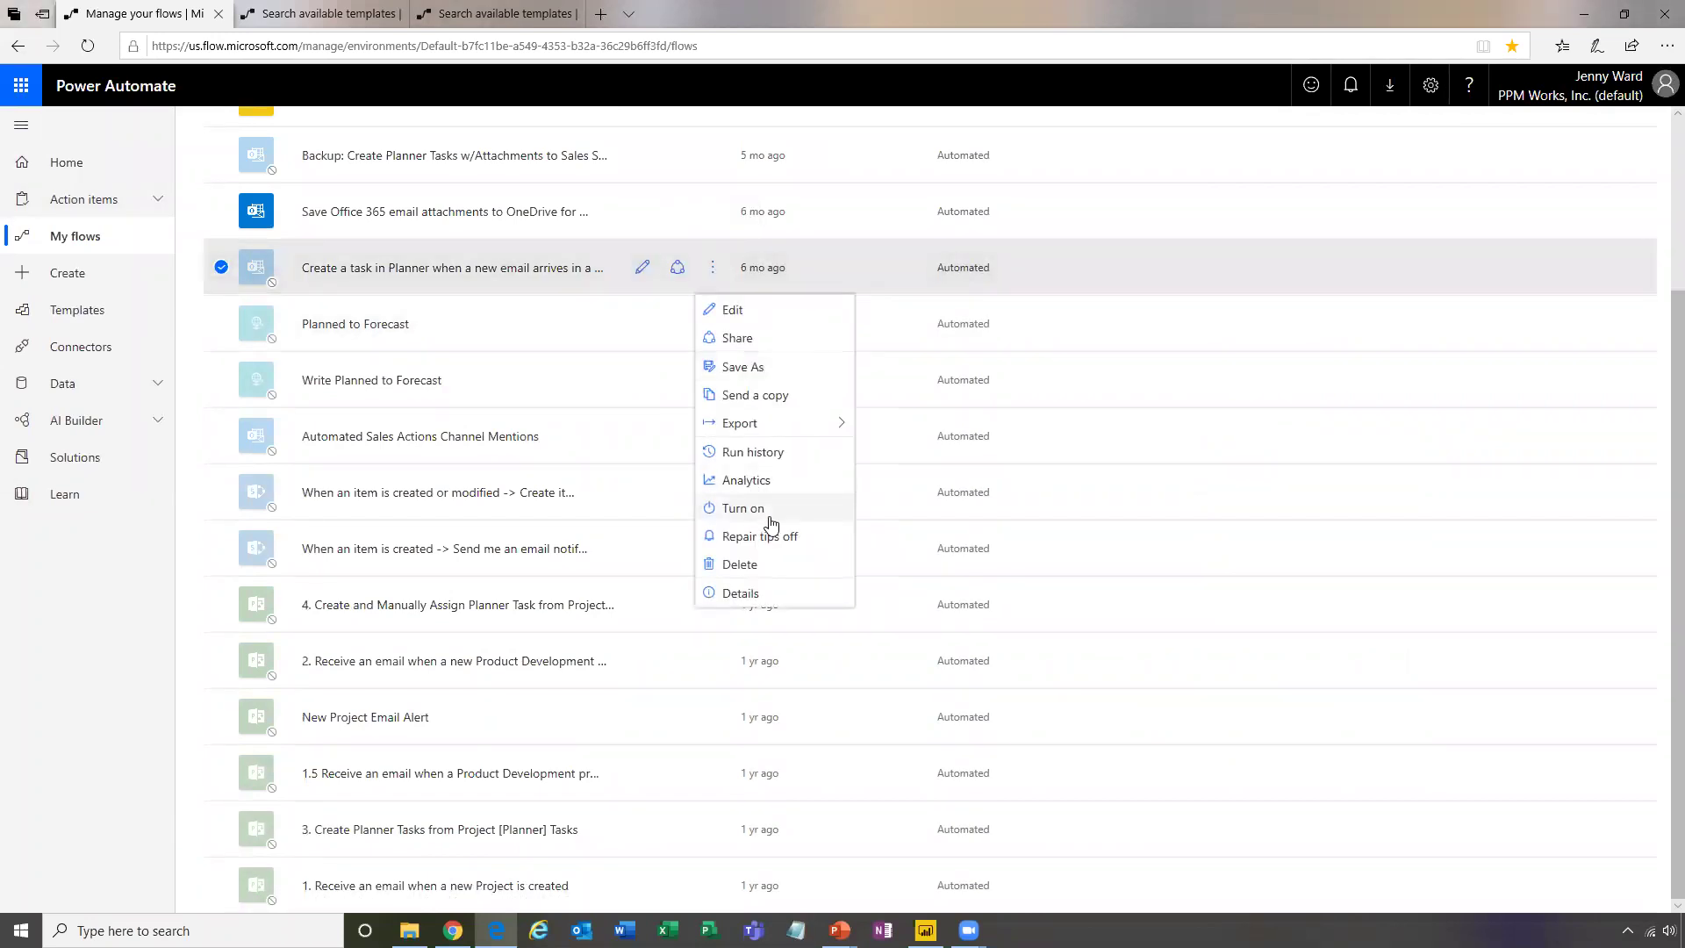
pyautogui.scroll(3, 1431, 373)
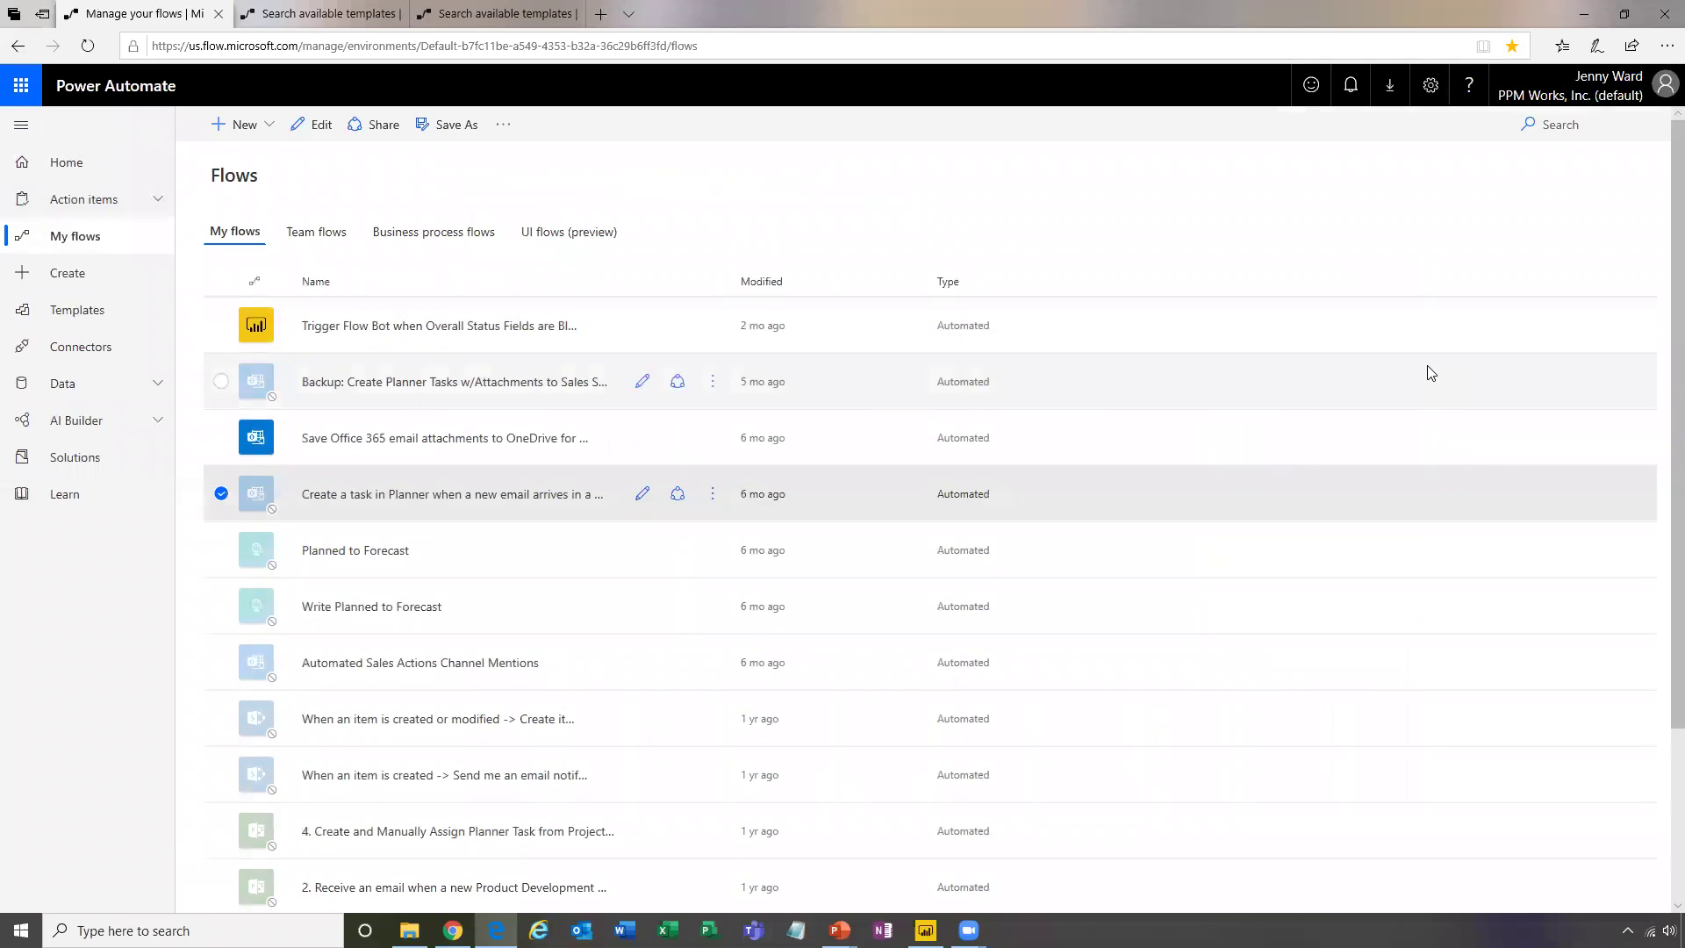
pyautogui.click(1140, 191)
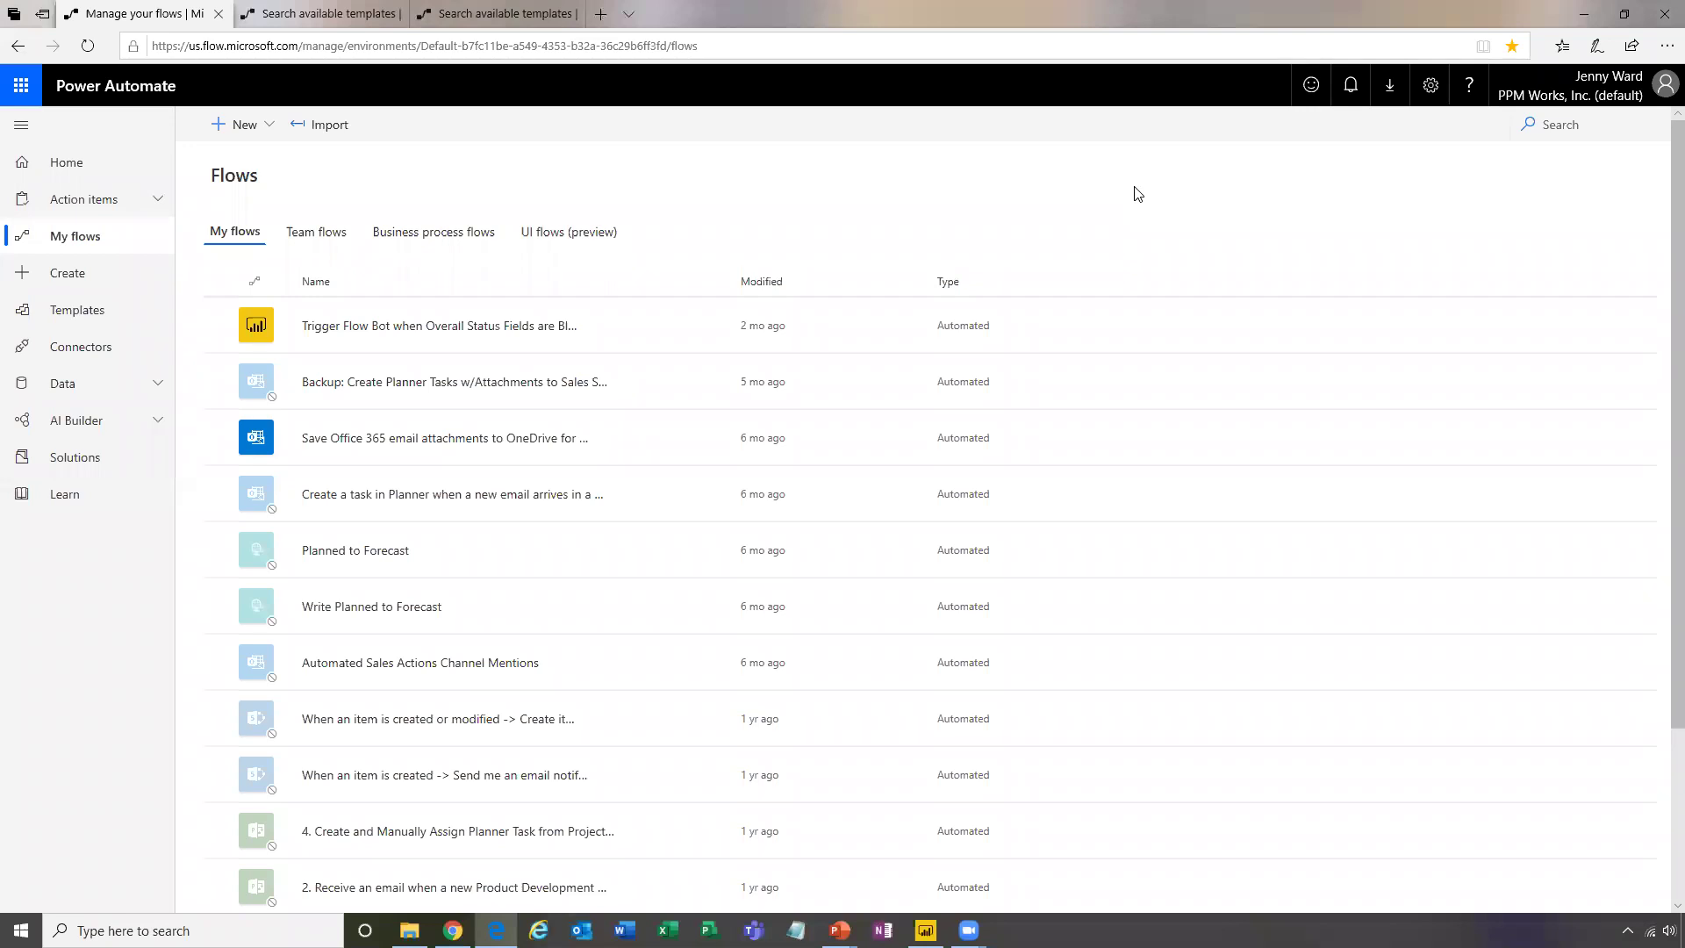
pyautogui.scroll(-3, 1332, 519)
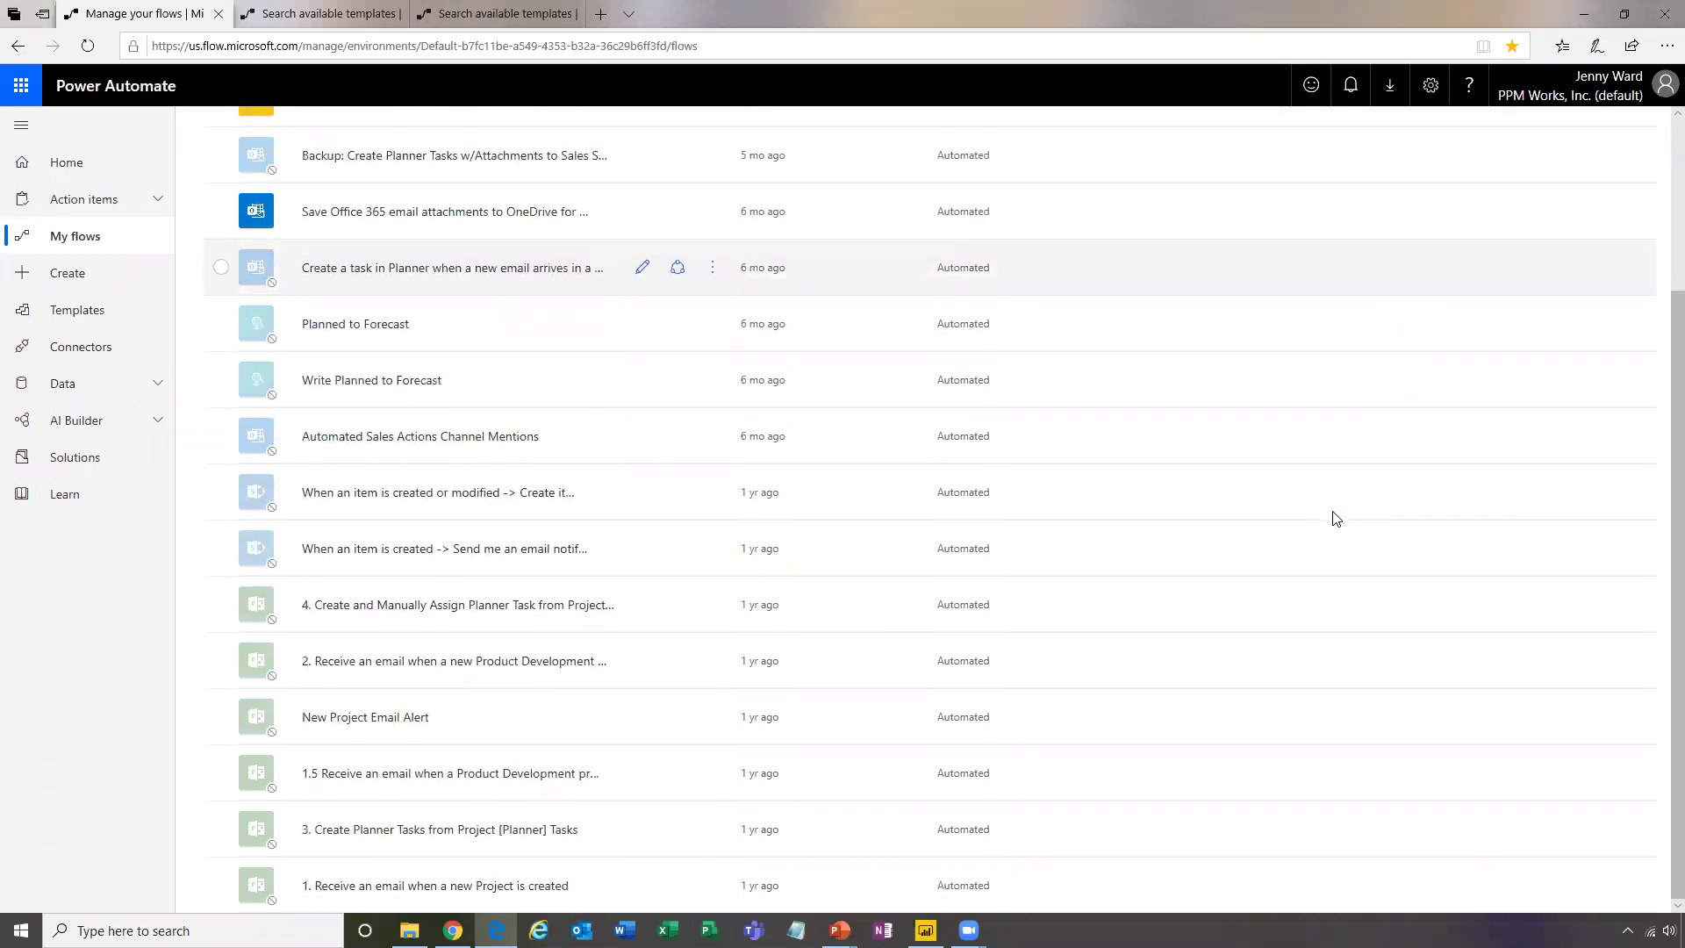
pyautogui.scroll(3, 1331, 520)
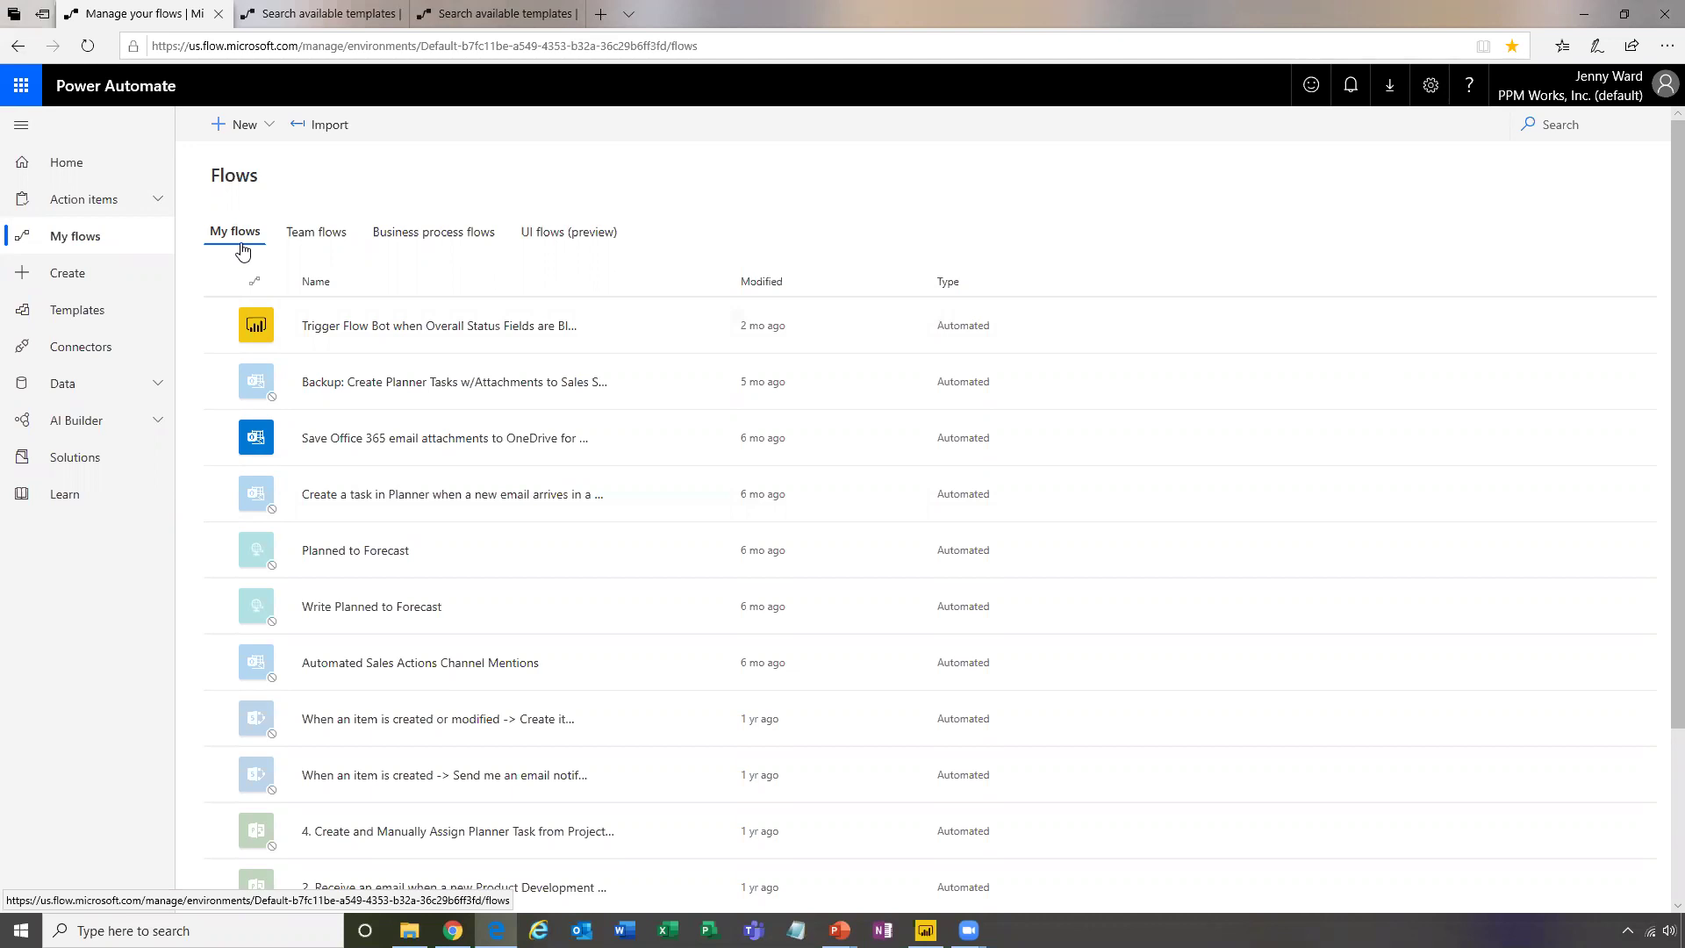
# Review the Team flows list, switch back to My flows, then return to Home
pyautogui.click(326, 233)
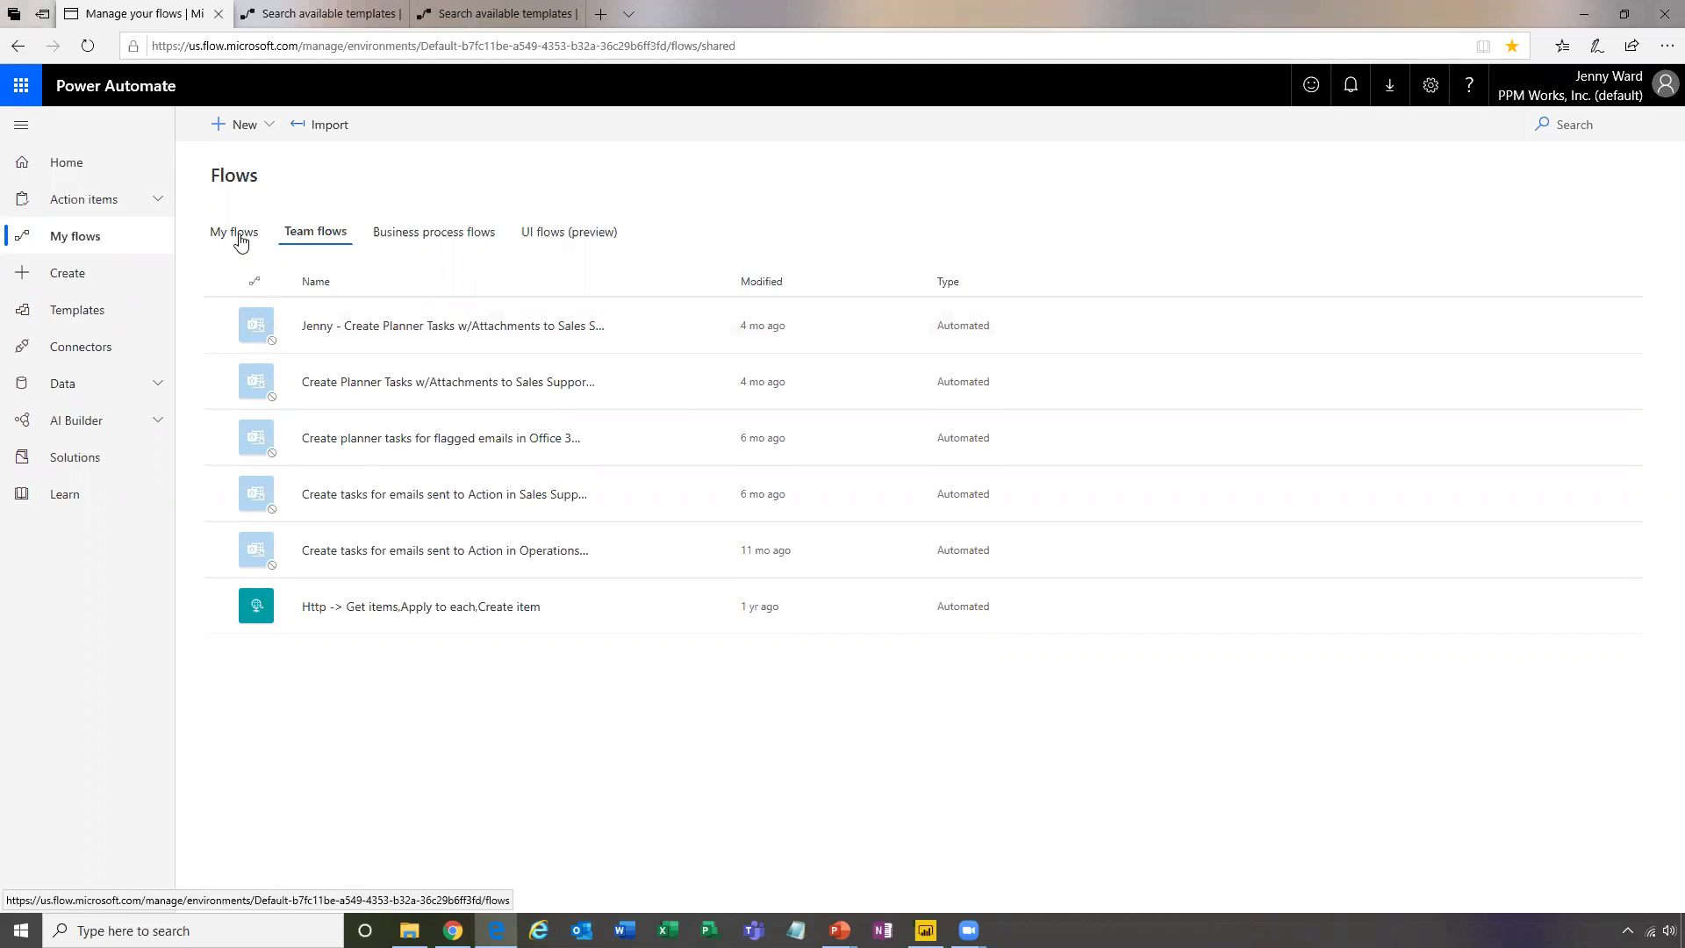
pyautogui.click(240, 235)
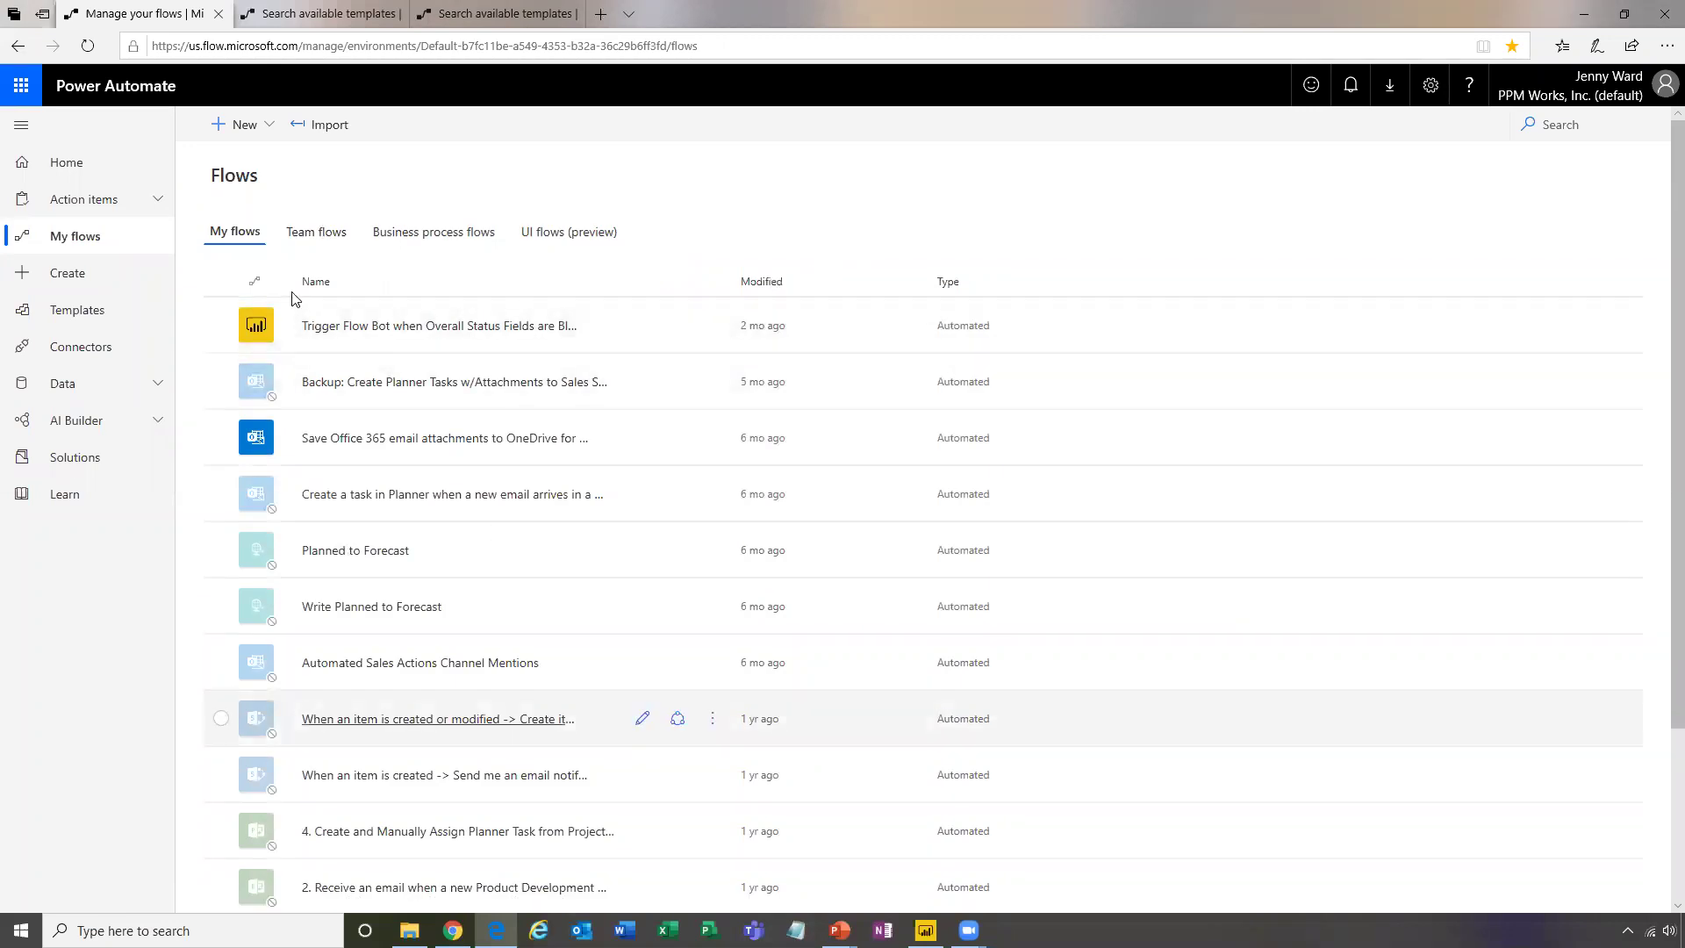
pyautogui.click(70, 167)
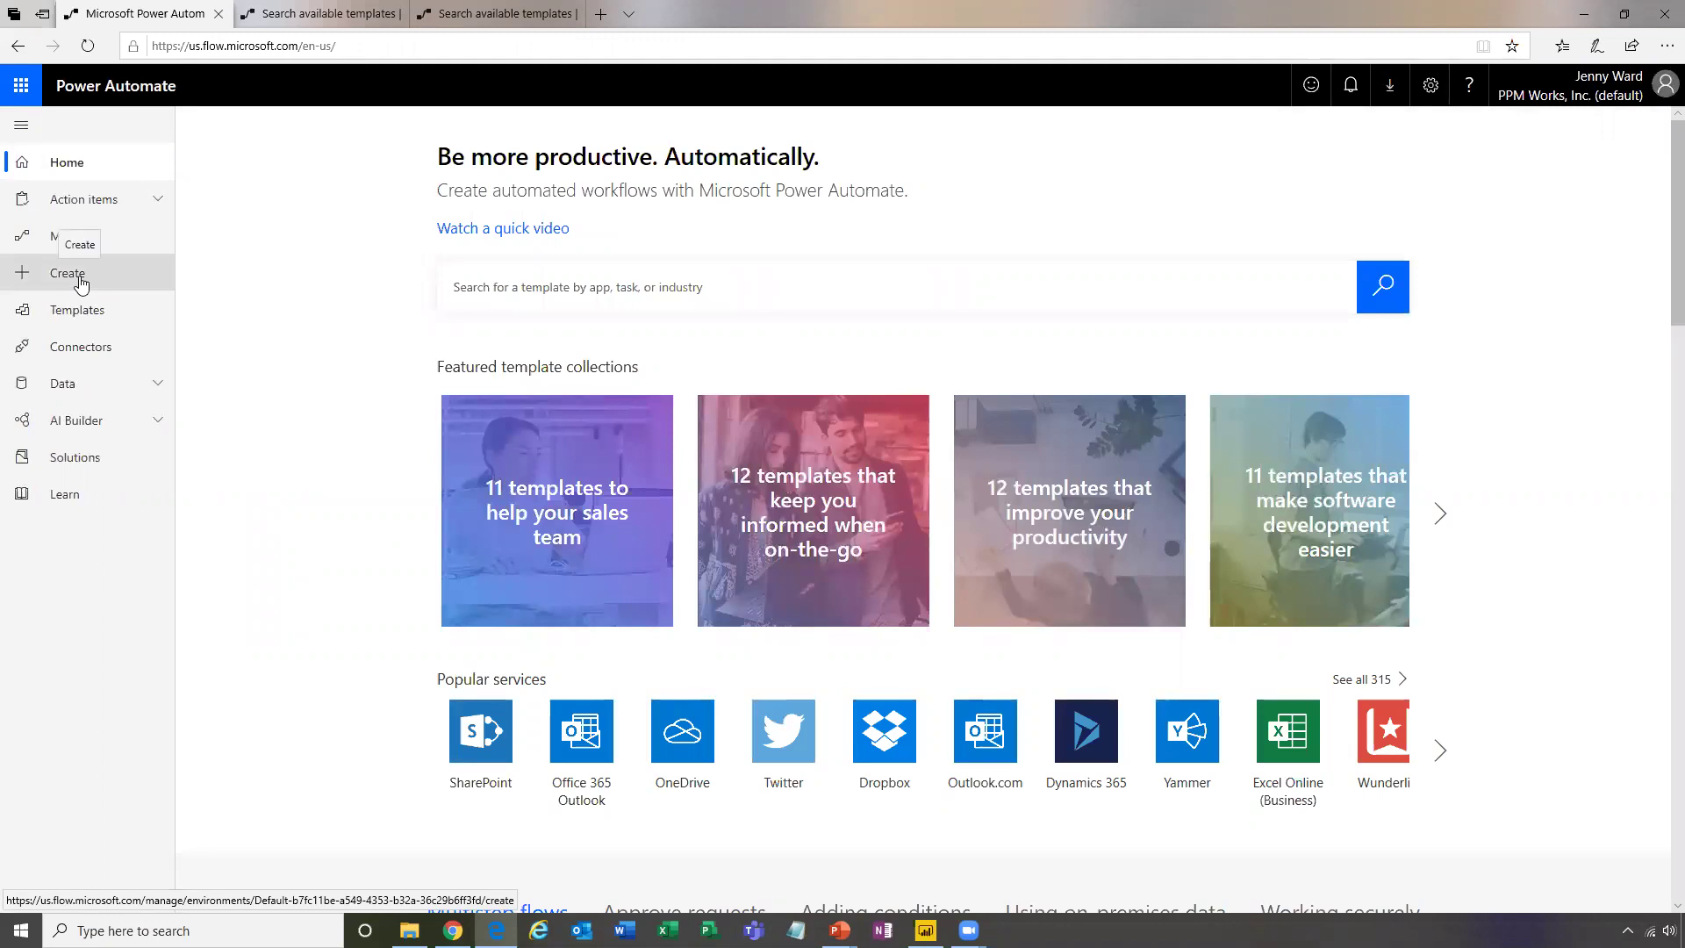
# Browse Templates and open 'Save Office 365 email attachments to OneDrive for Business'
pyautogui.click(107, 318)
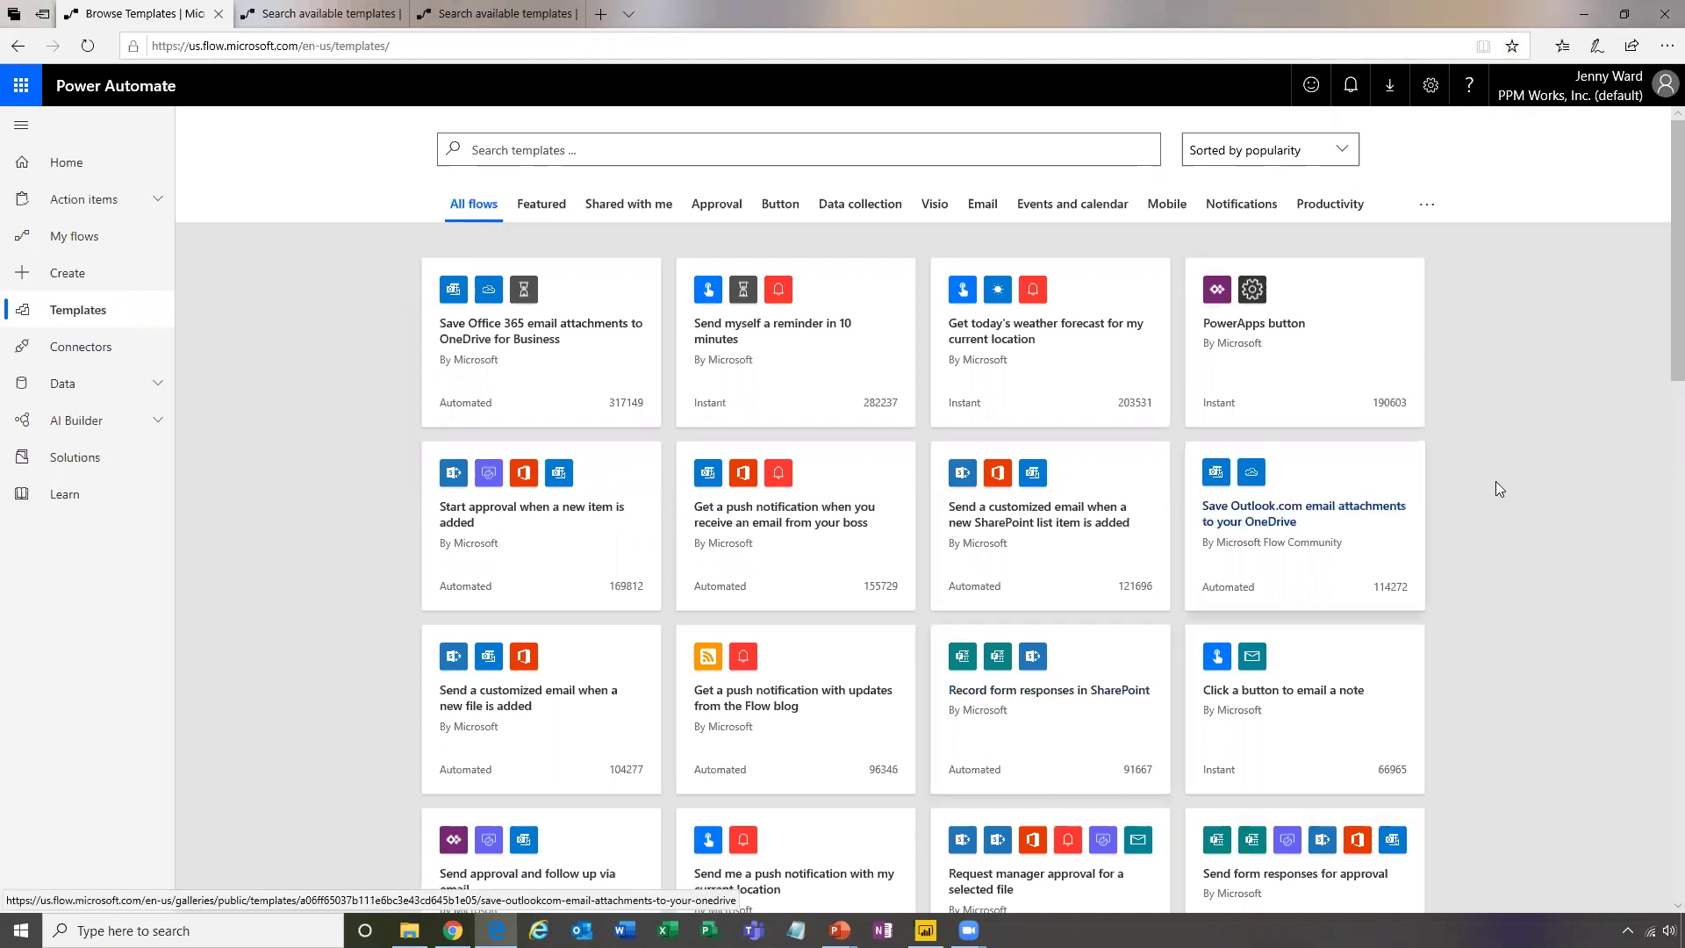
pyautogui.scroll(-3, 1500, 510)
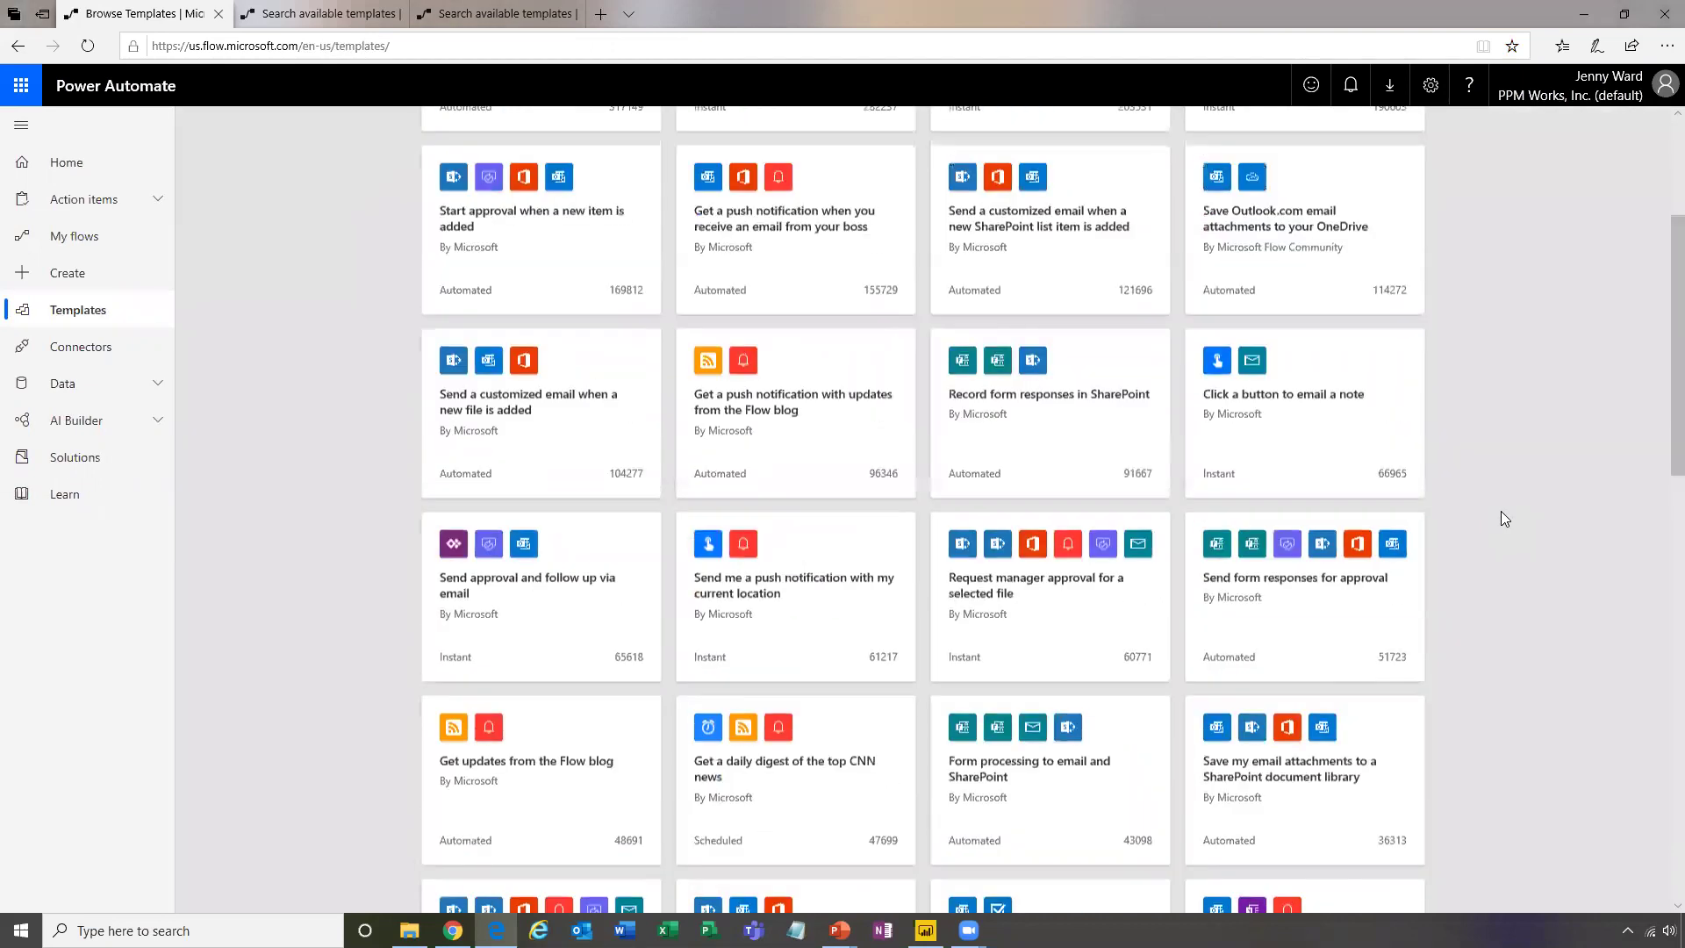
pyautogui.scroll(3, 1500, 511)
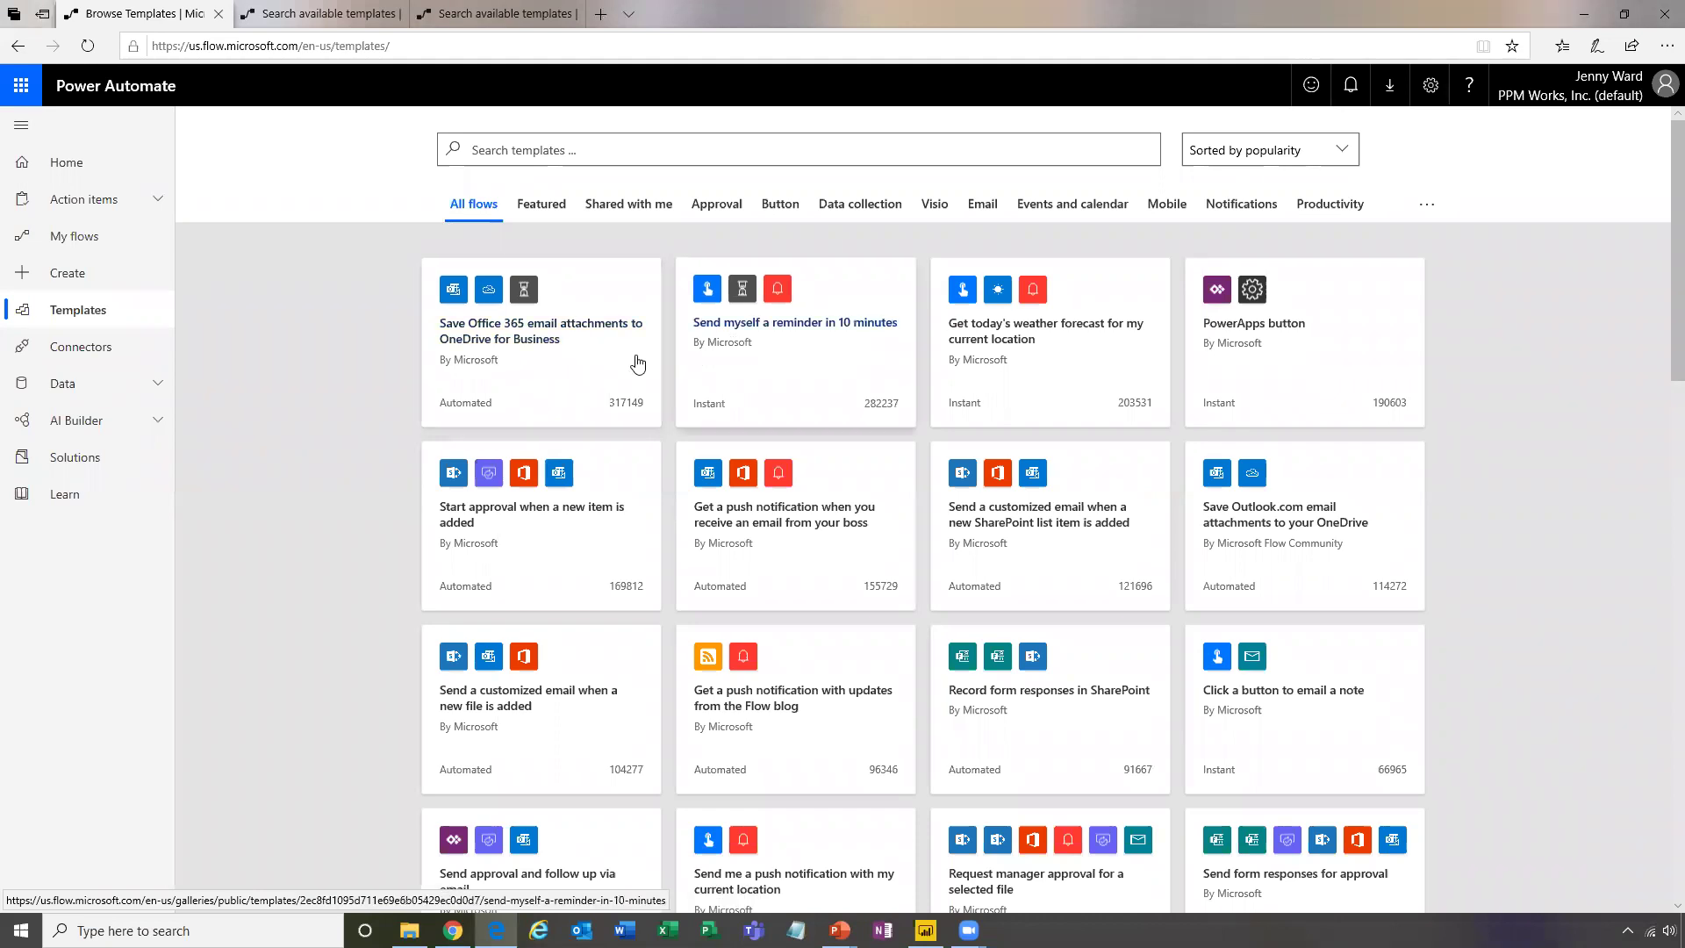
pyautogui.click(570, 359)
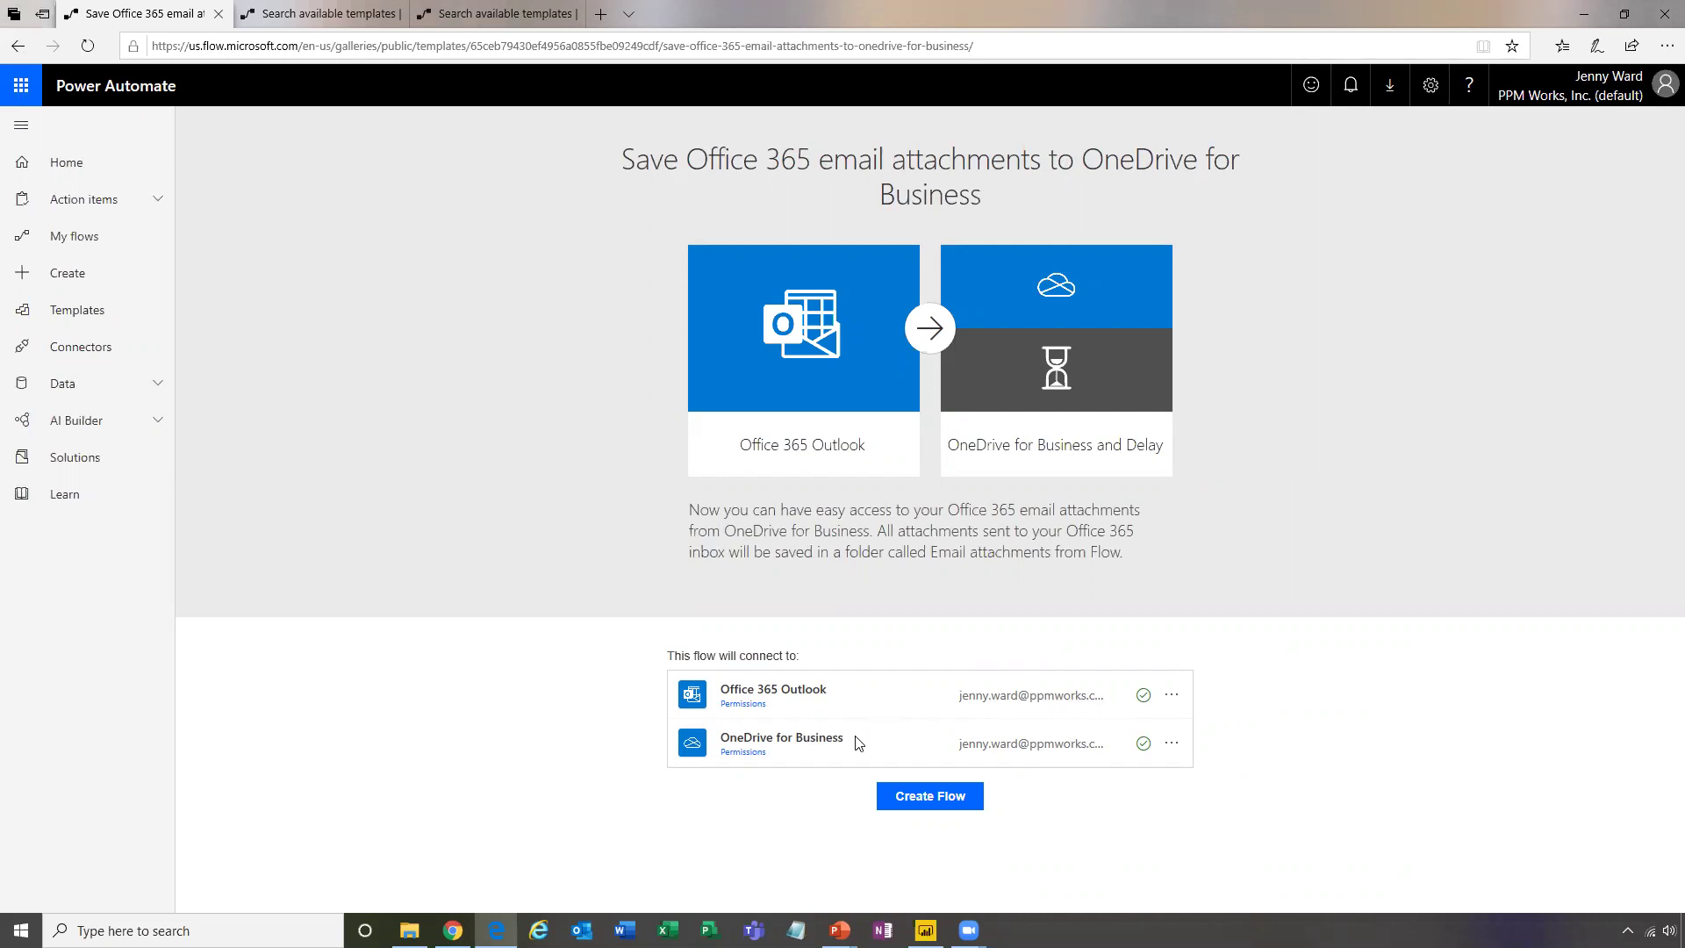
# Create the flow from this template and open it in the editor
pyautogui.click(934, 805)
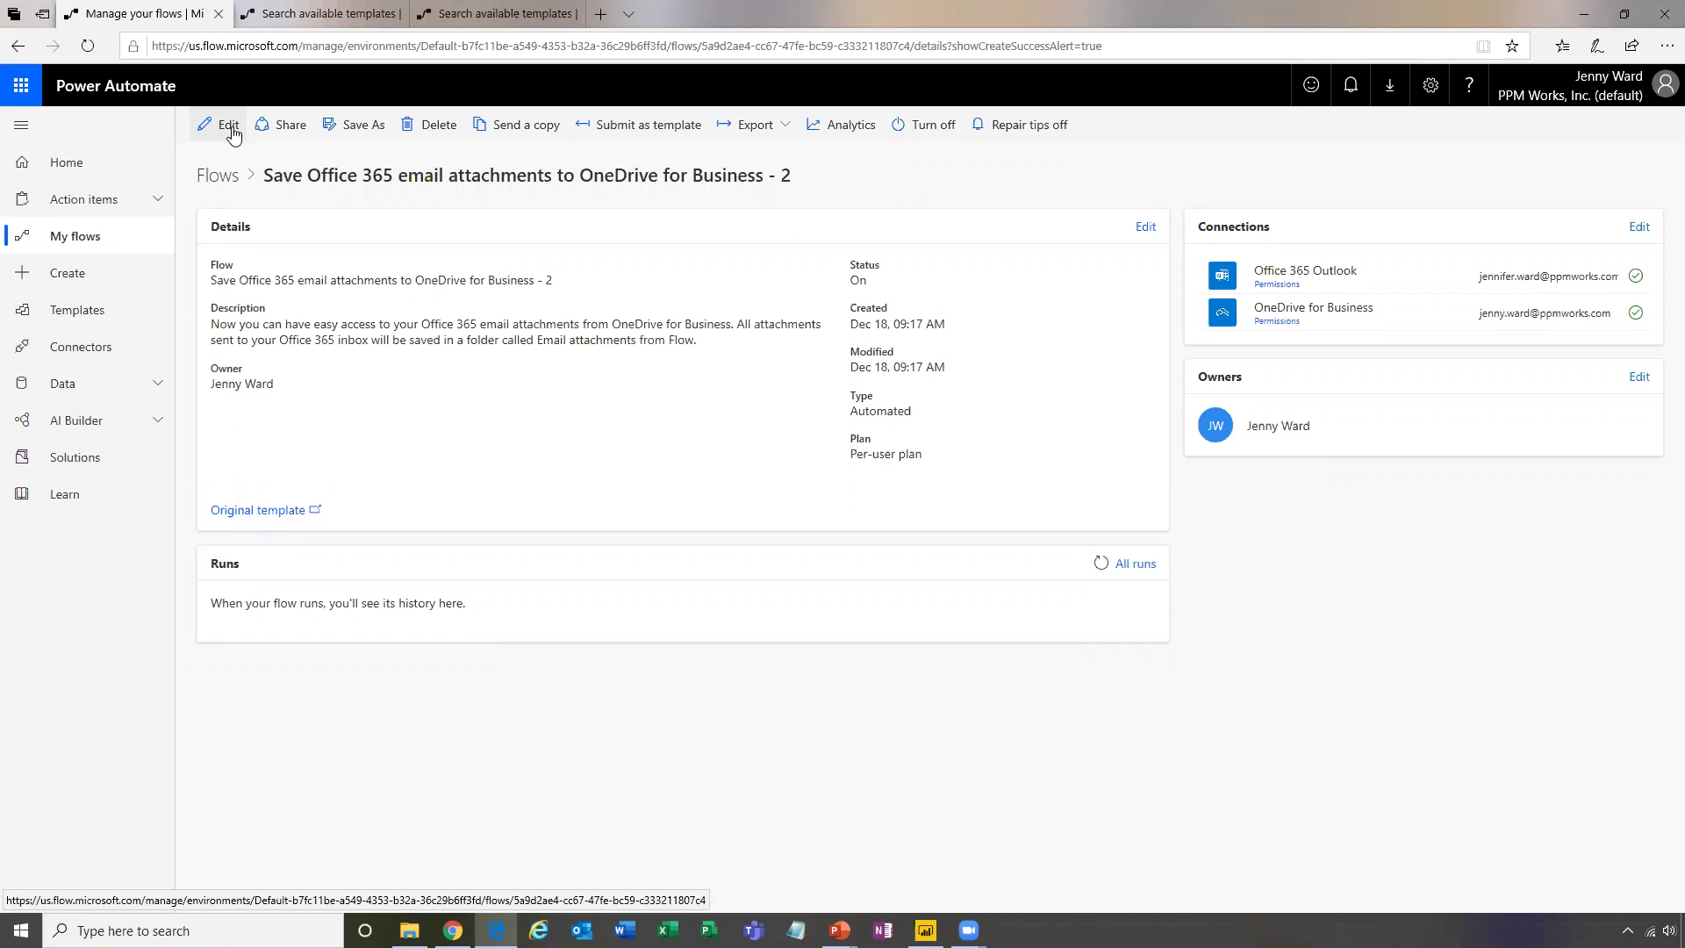
pyautogui.click(230, 128)
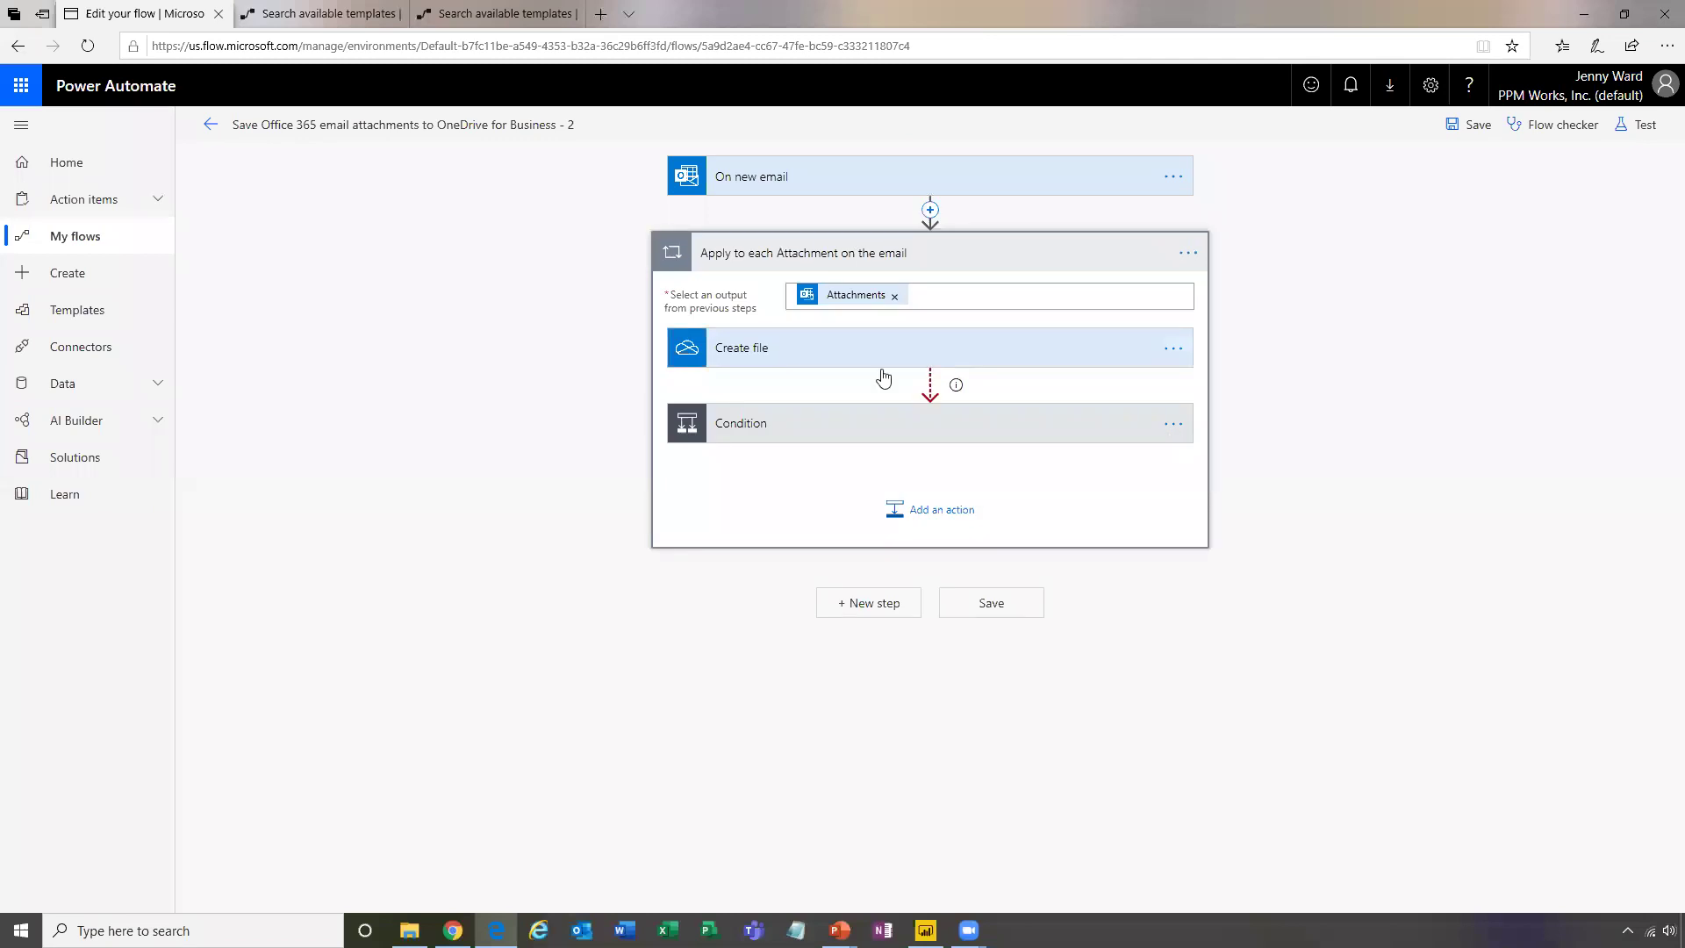
# Collapse the On new email trigger and the Apply to each attachment loop cards
pyautogui.click(862, 180)
pyautogui.click(867, 179)
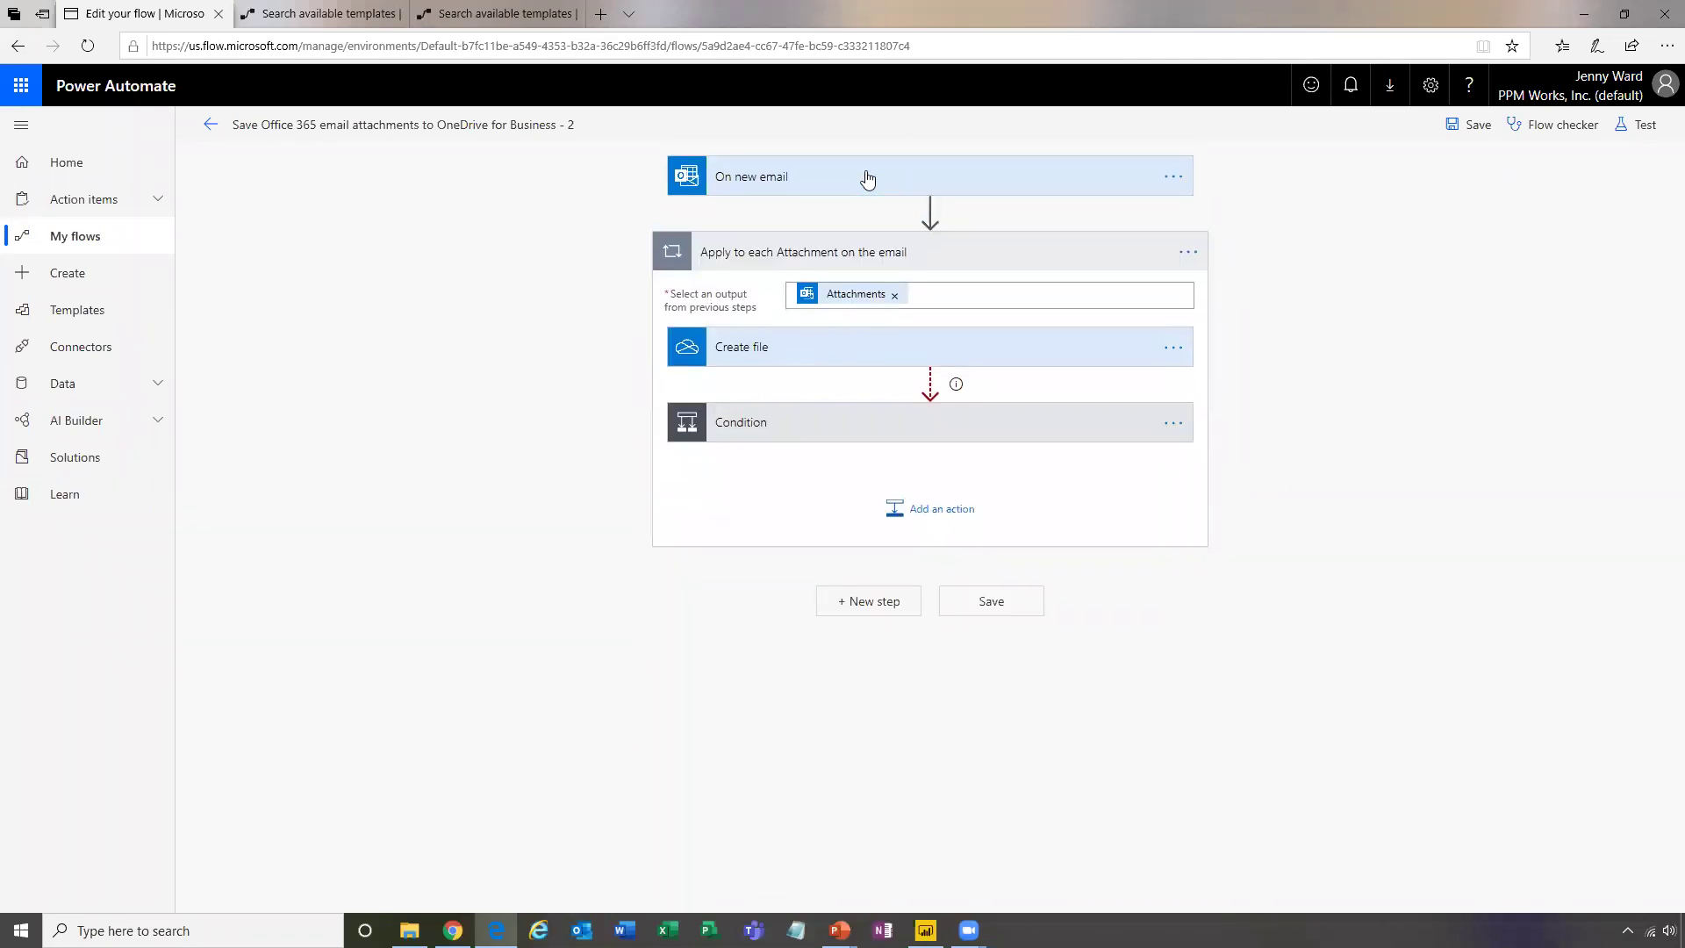
pyautogui.click(895, 257)
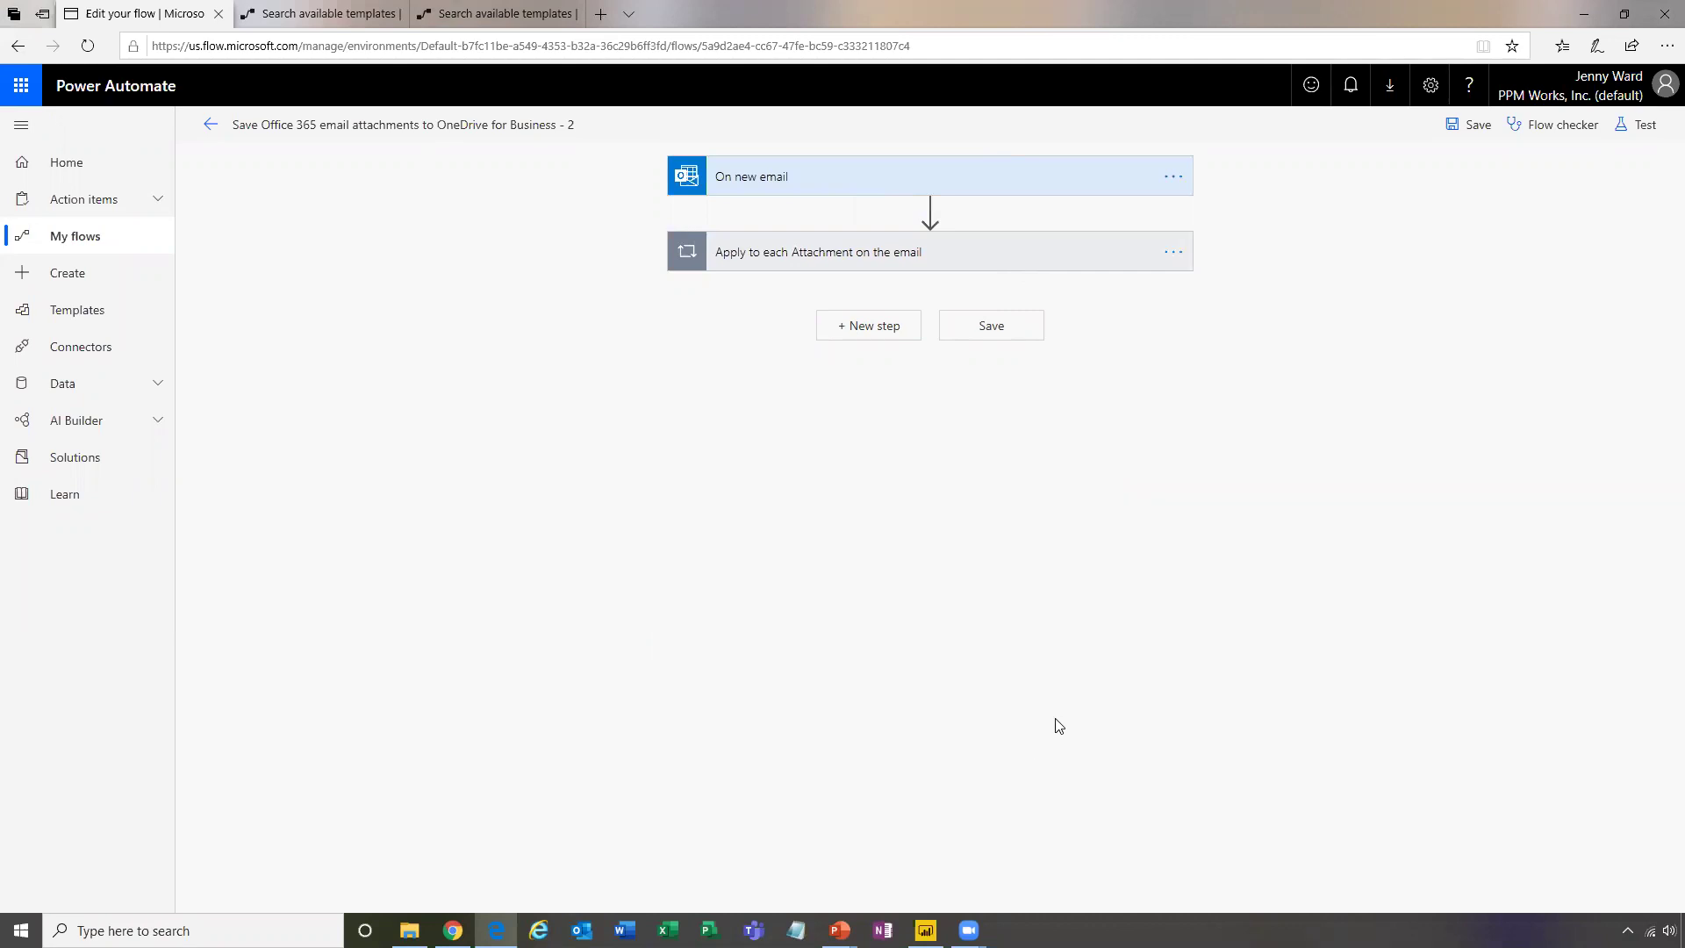
# Show the On new email trigger's advanced options and set Importance to Any
pyautogui.click(809, 182)
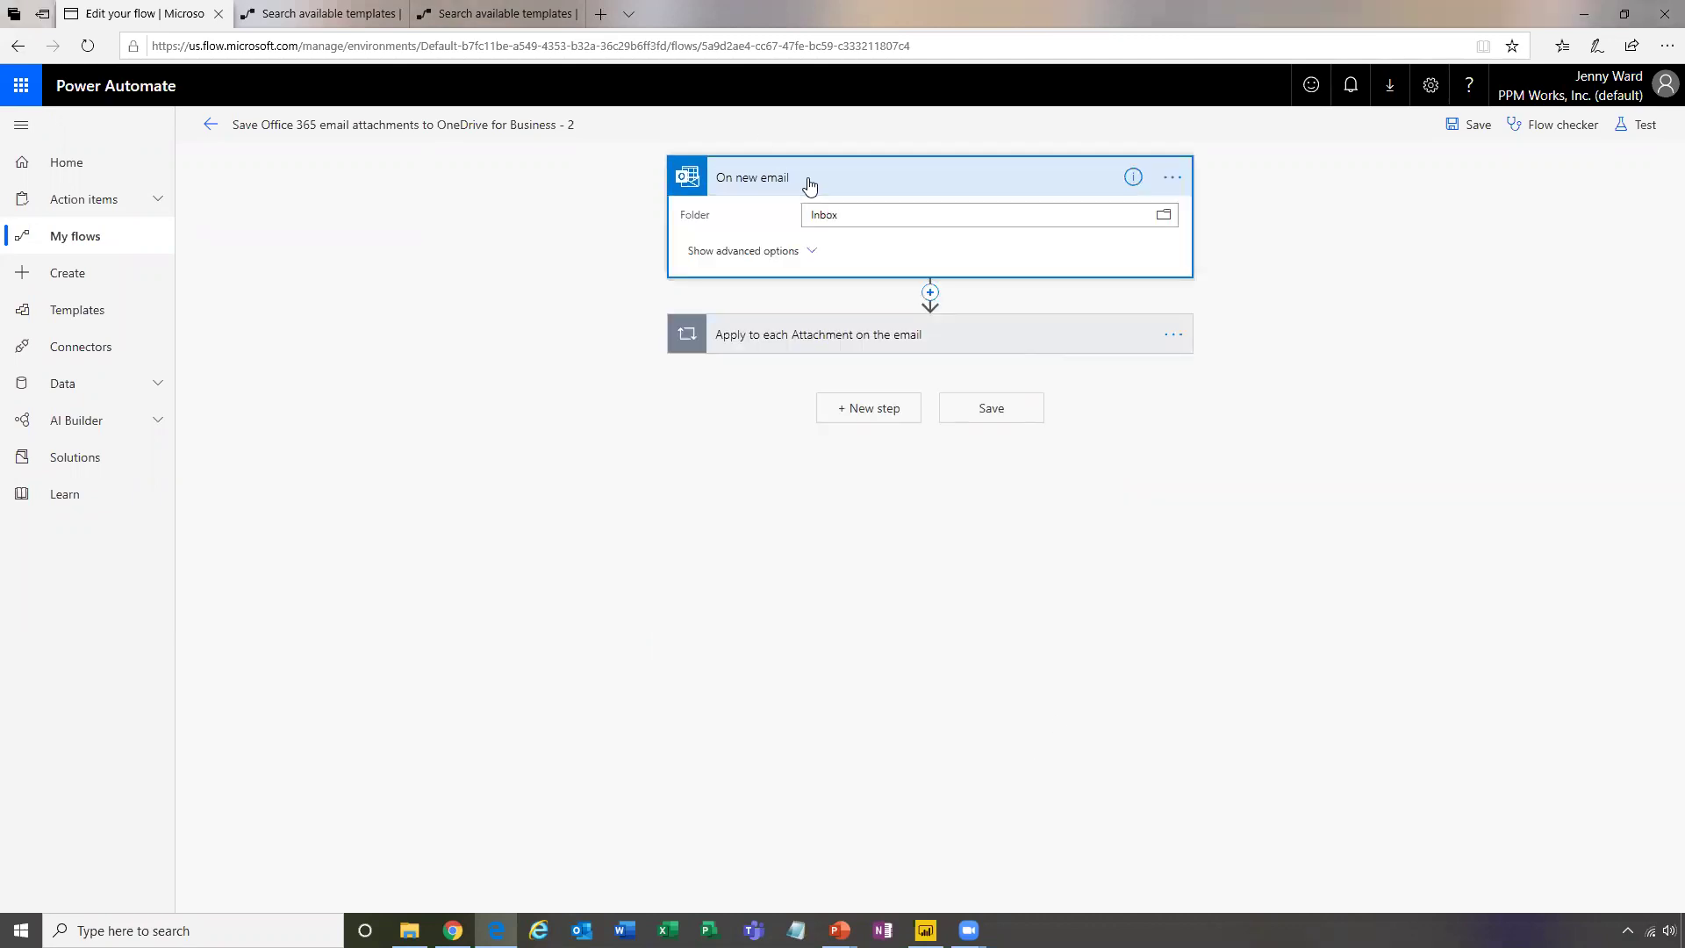
pyautogui.click(772, 254)
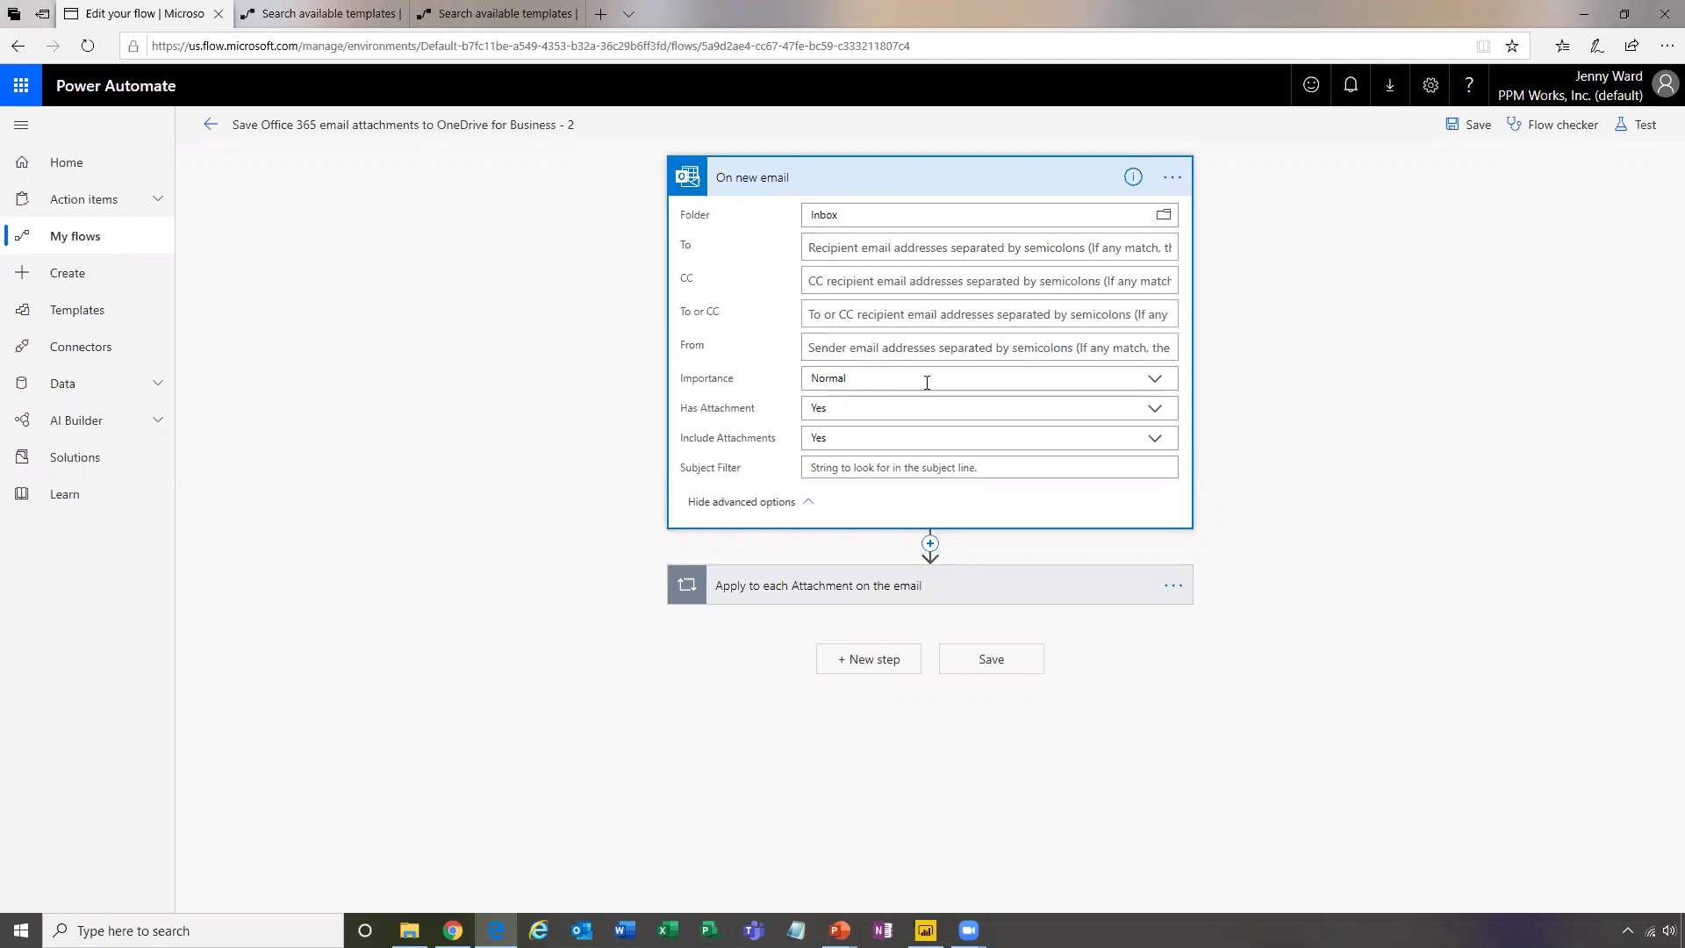
pyautogui.click(1156, 381)
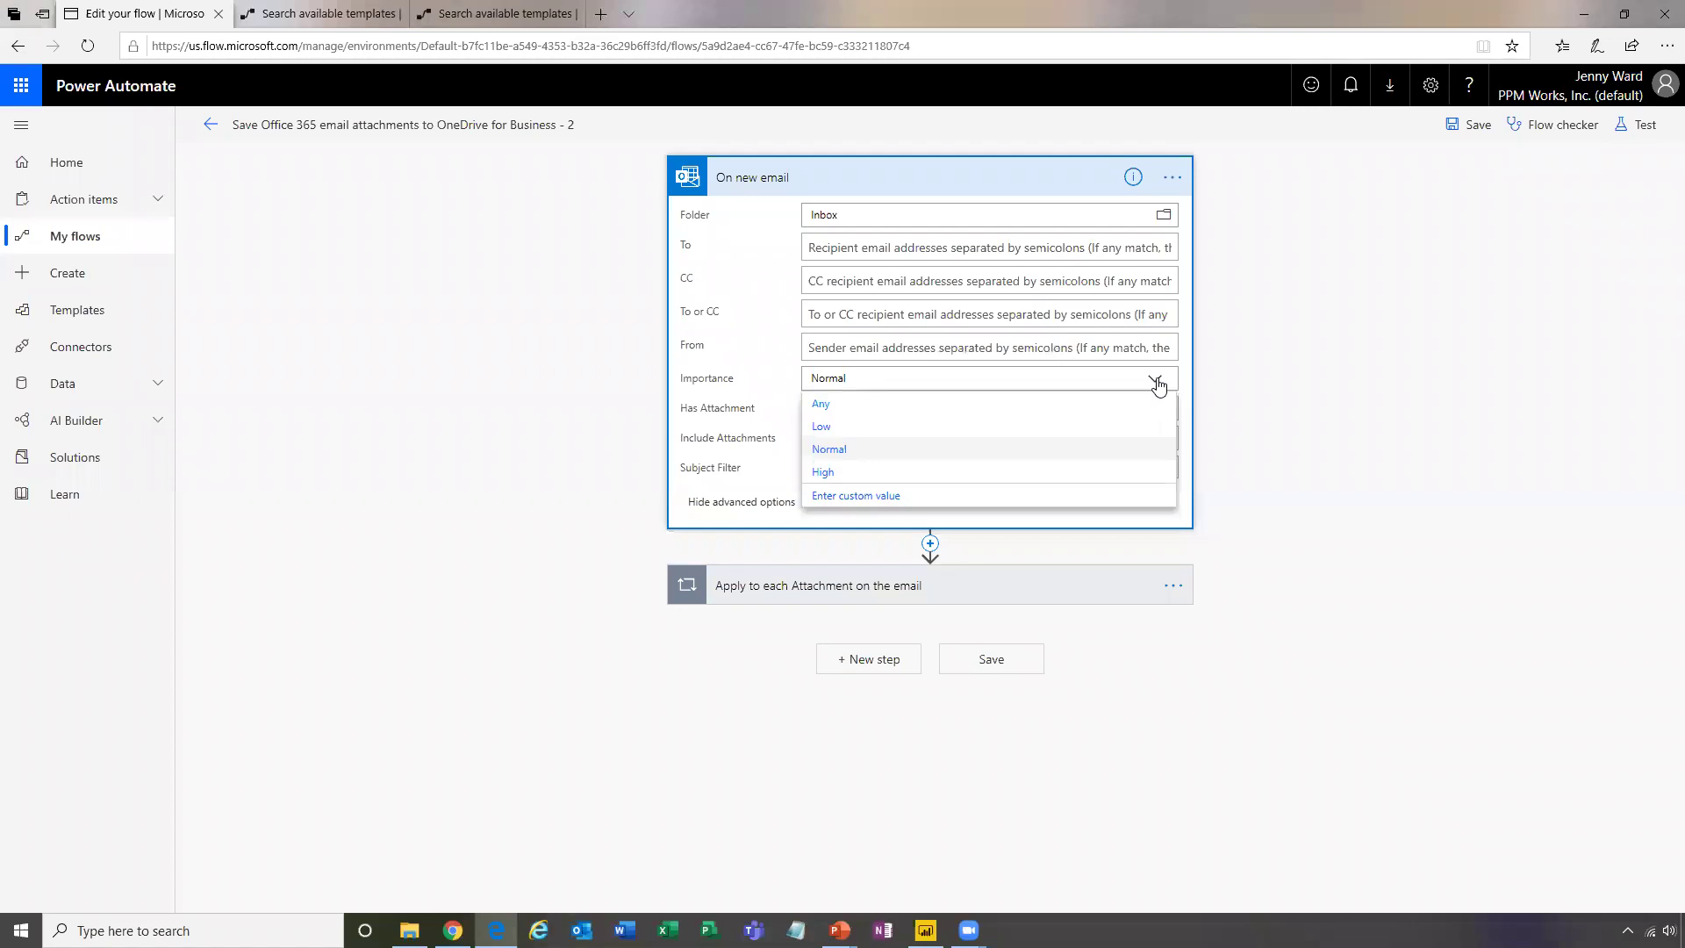
pyautogui.click(853, 404)
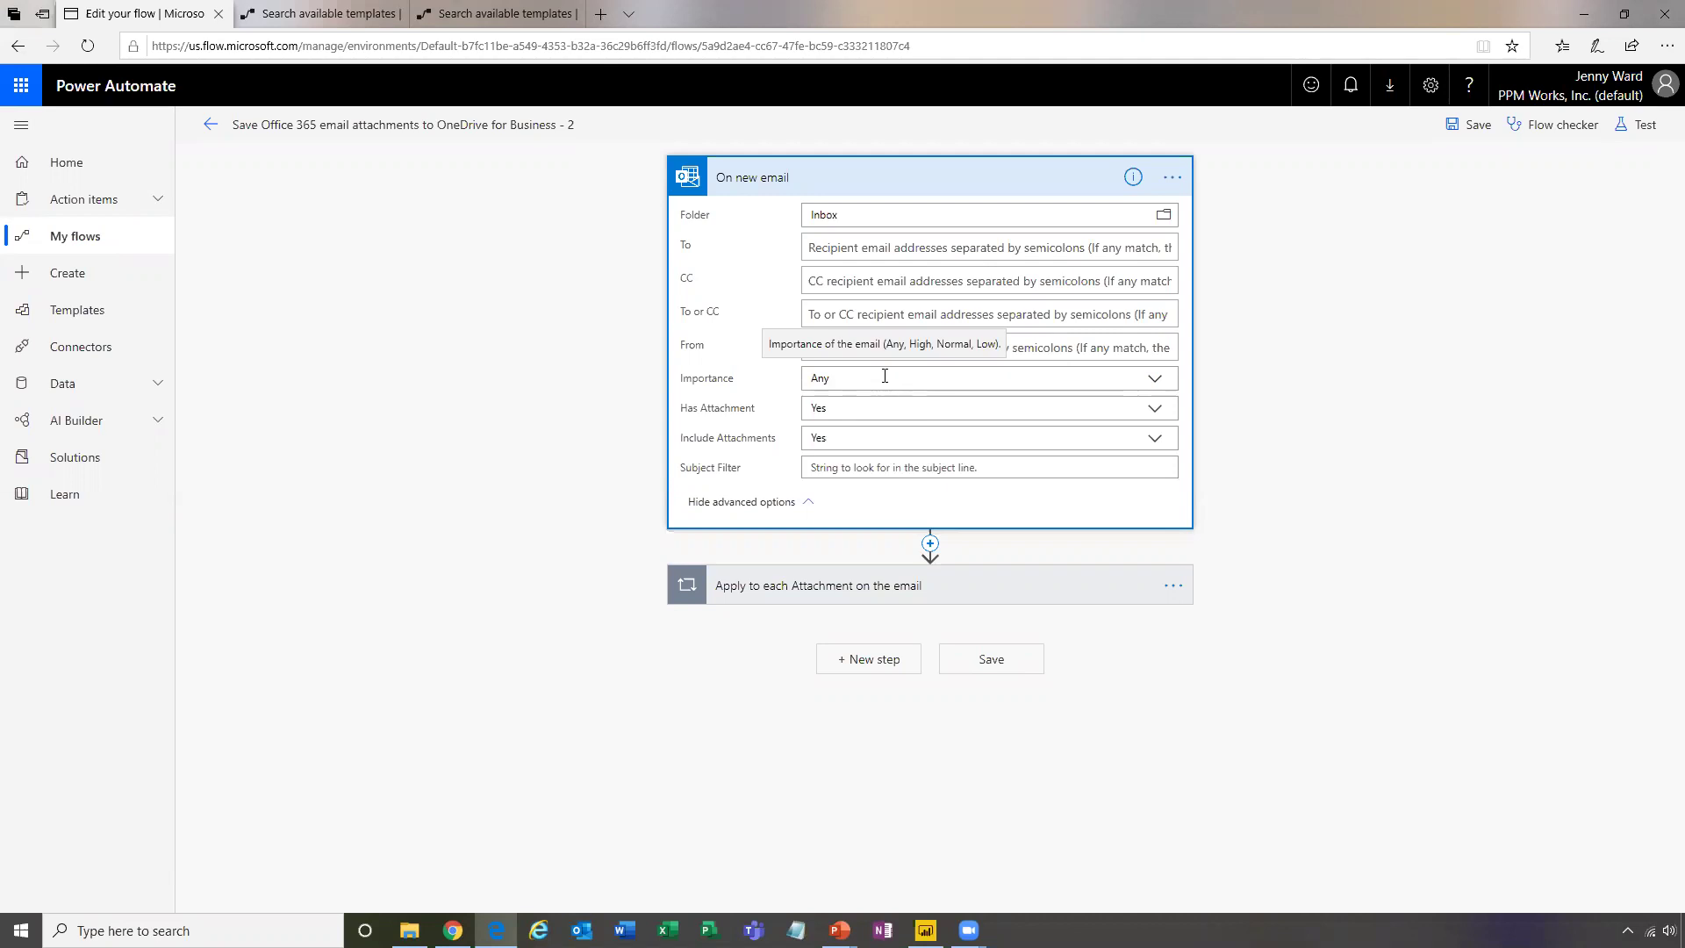
pyautogui.click(1152, 381)
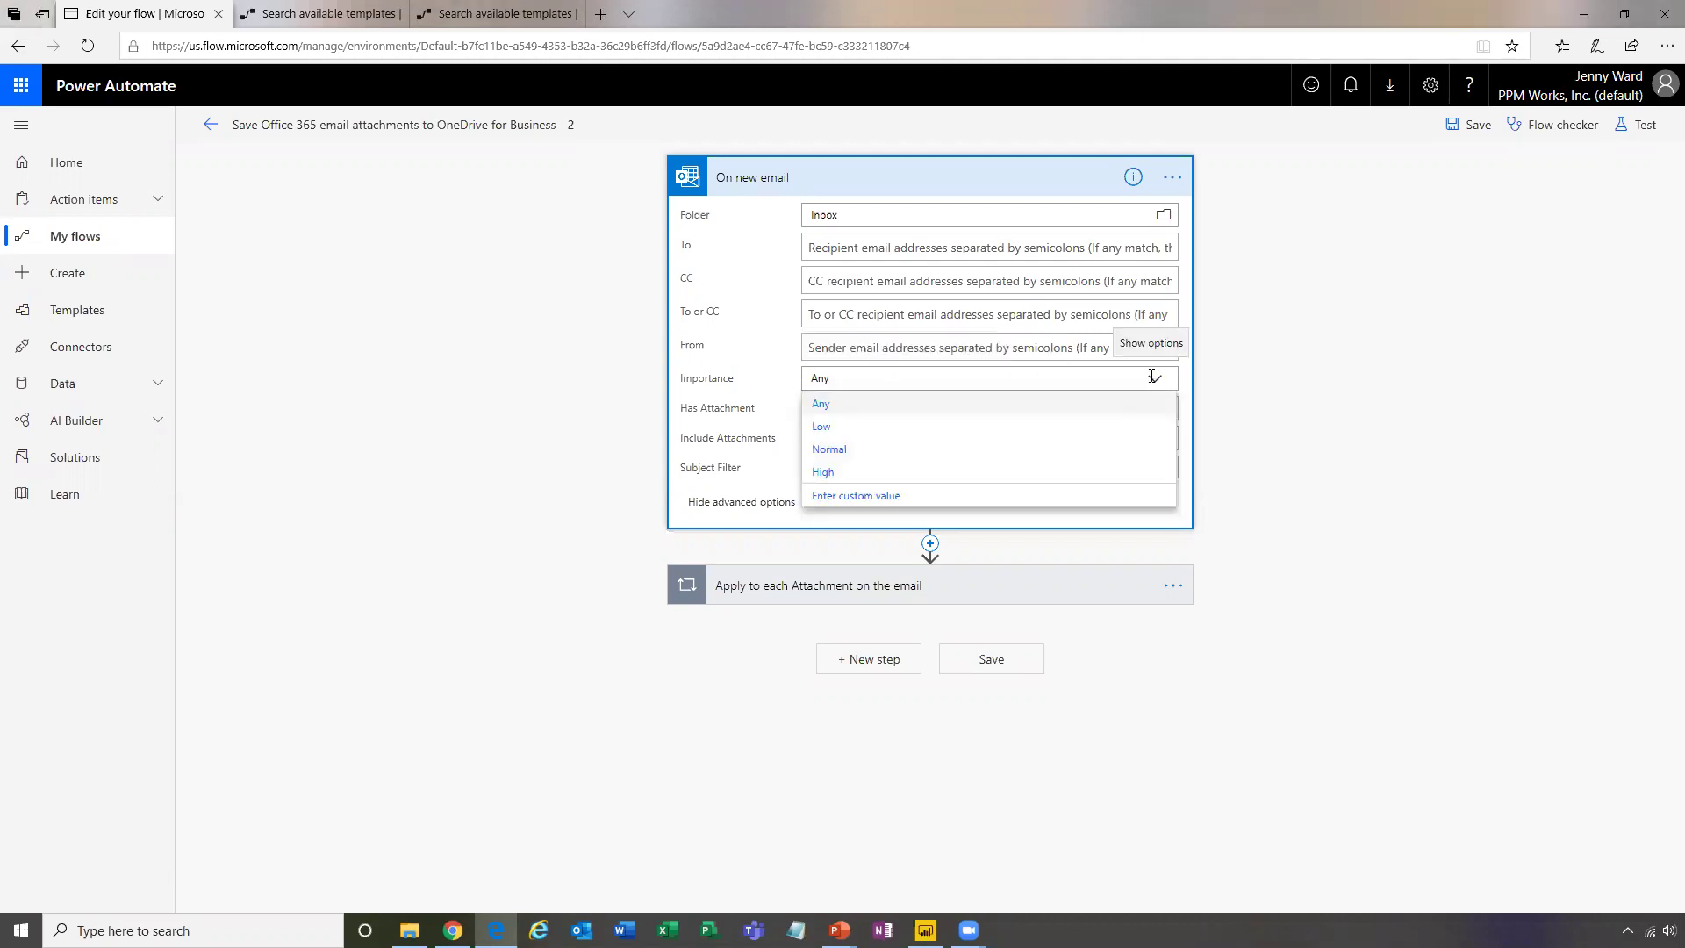
pyautogui.click(866, 454)
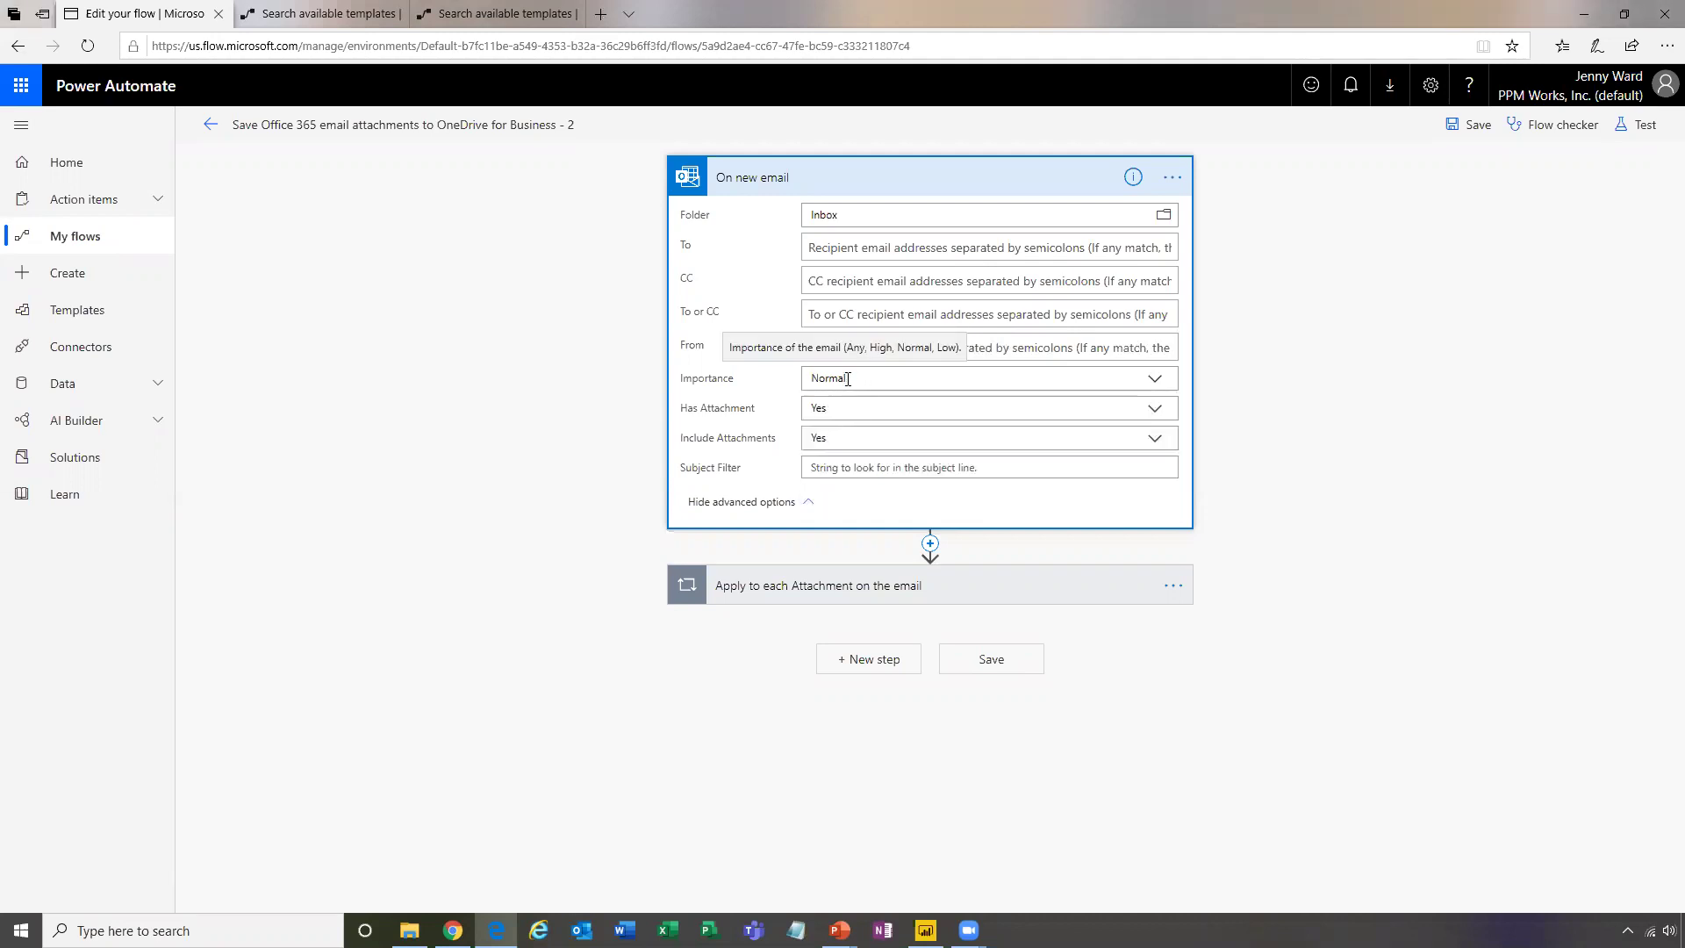
pyautogui.click(1155, 378)
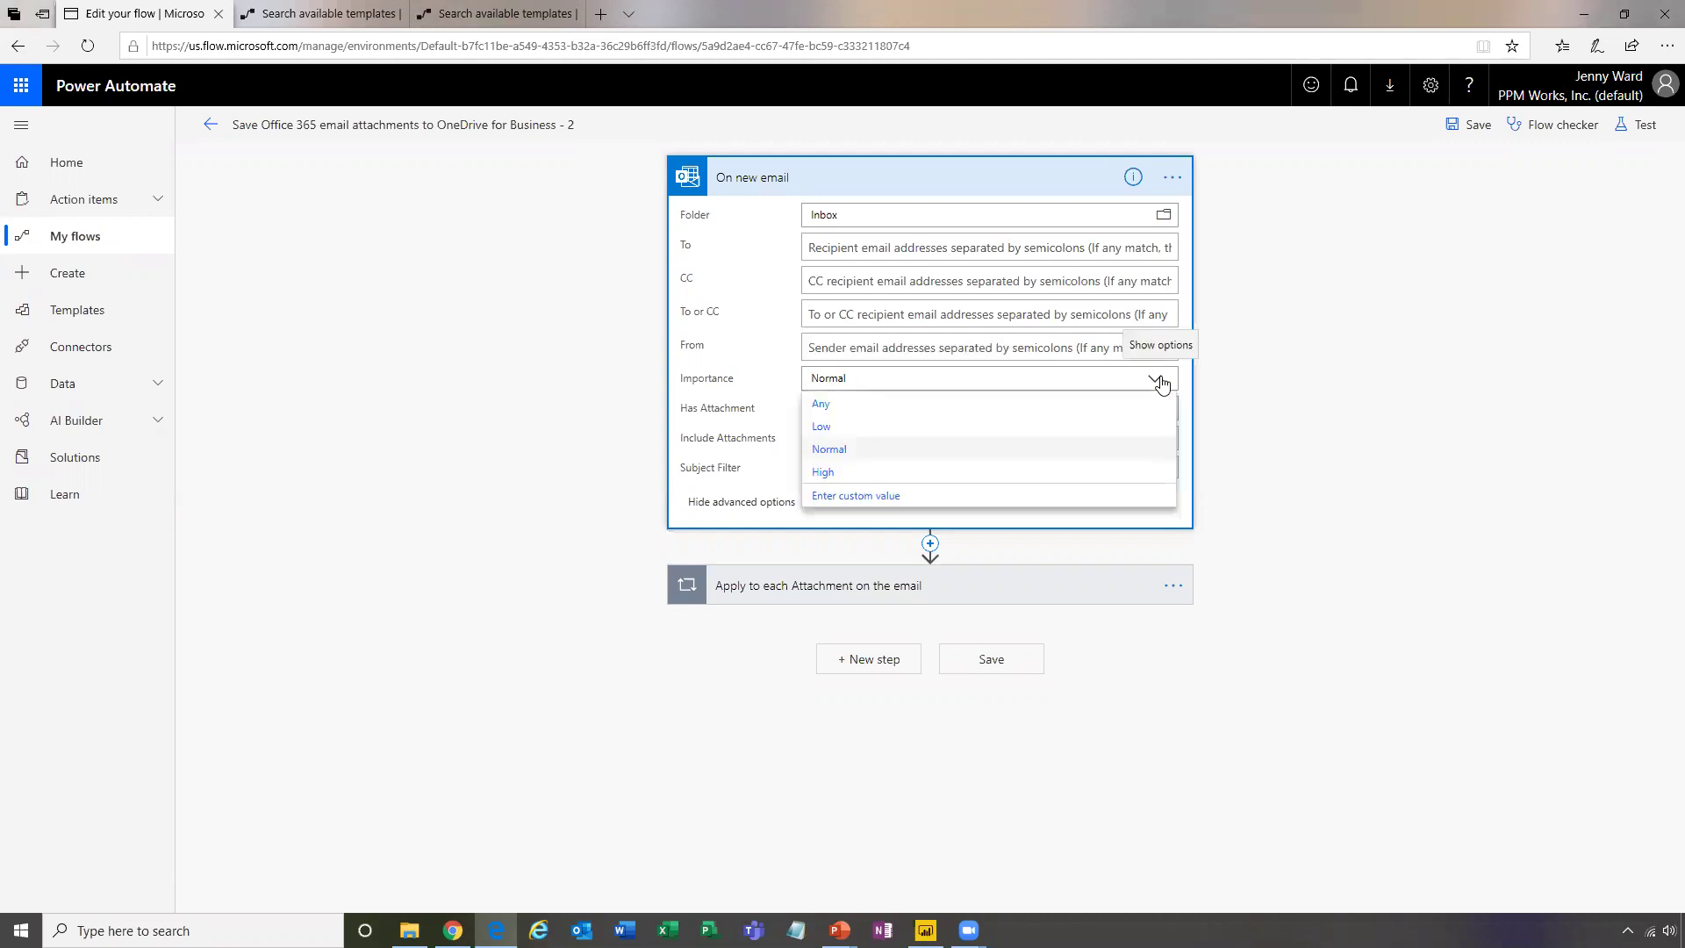
pyautogui.click(870, 405)
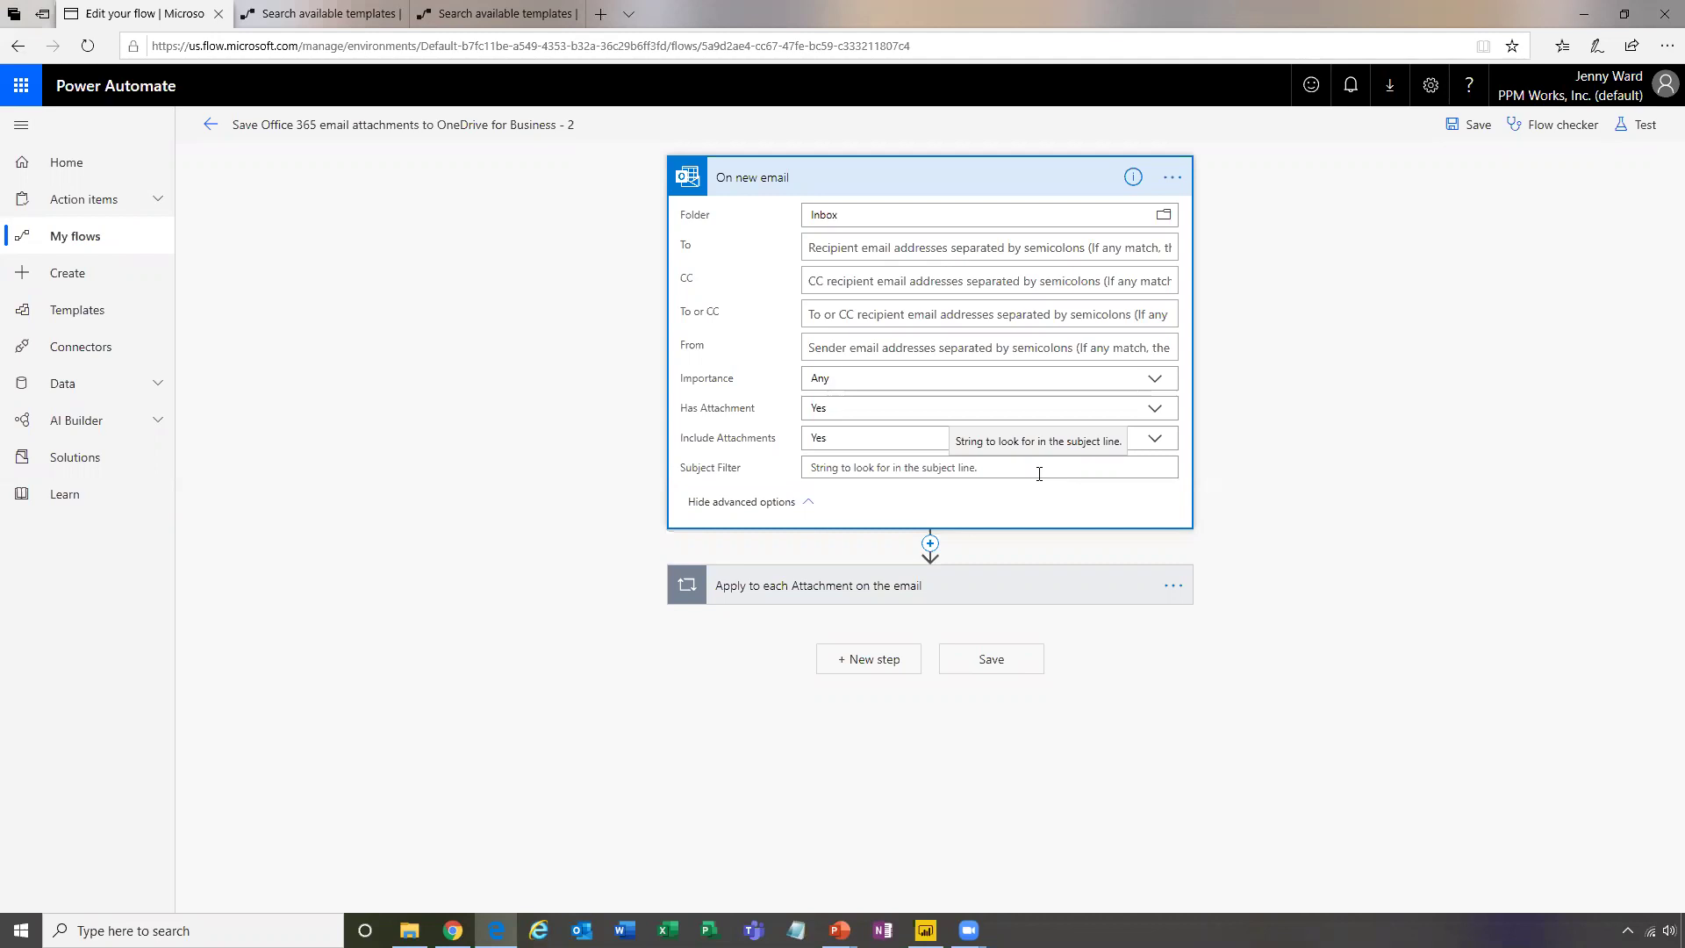
pyautogui.click(1039, 474)
pyautogui.write('Power BI MOn')
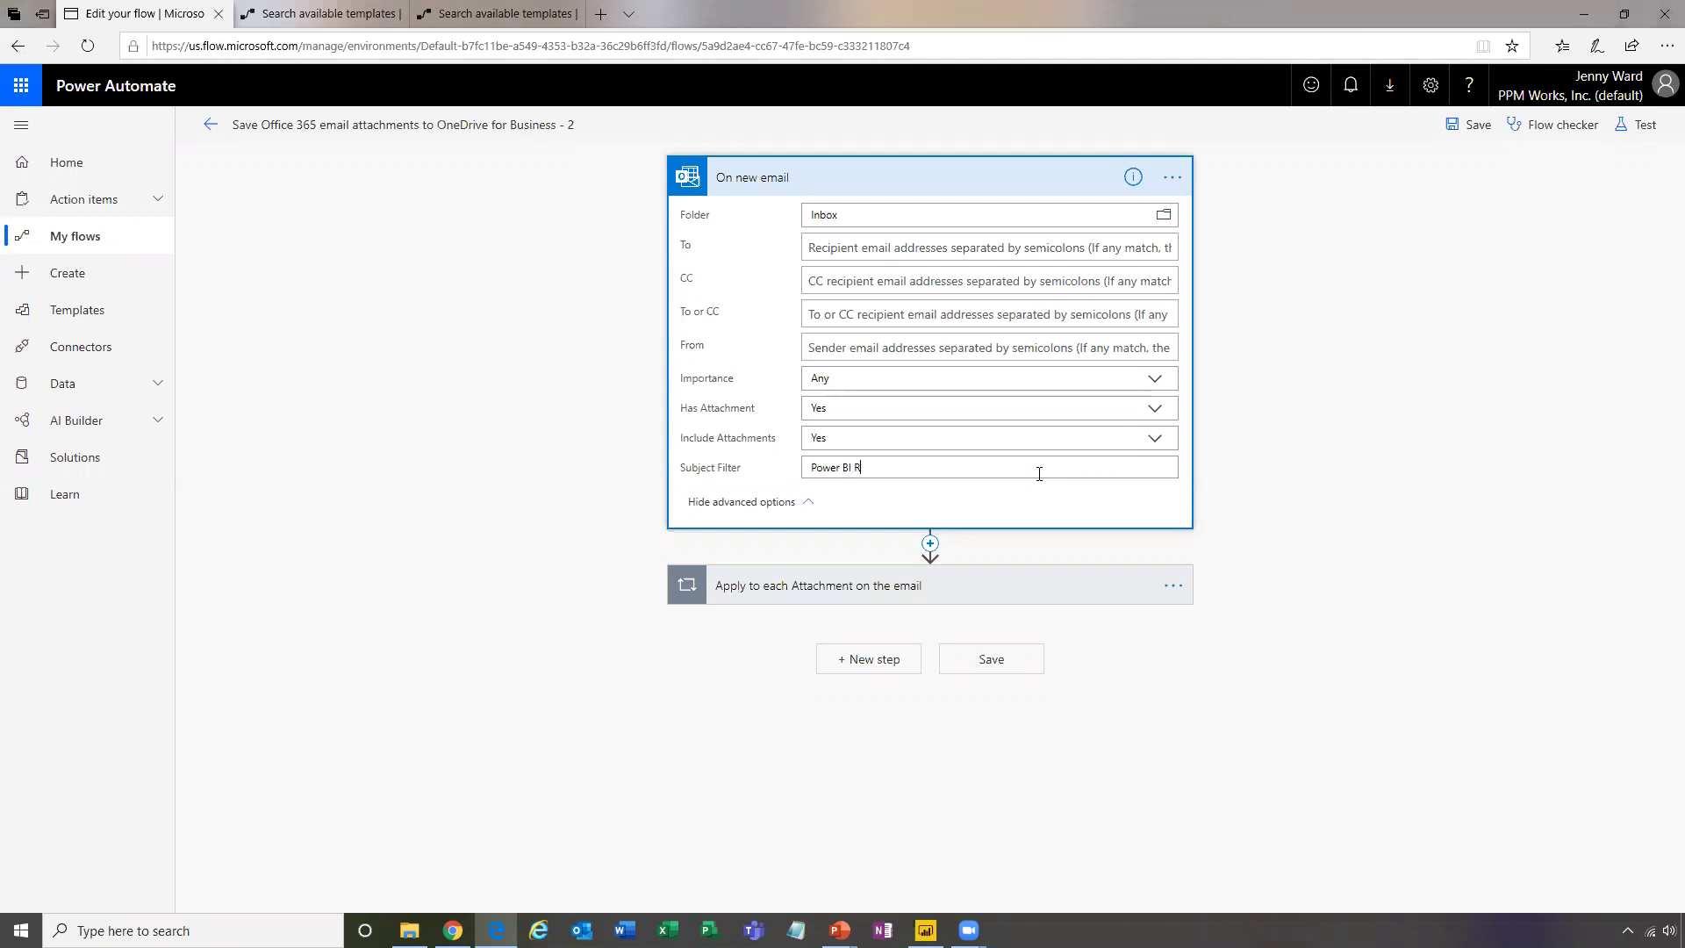
pyautogui.write('thly Report')
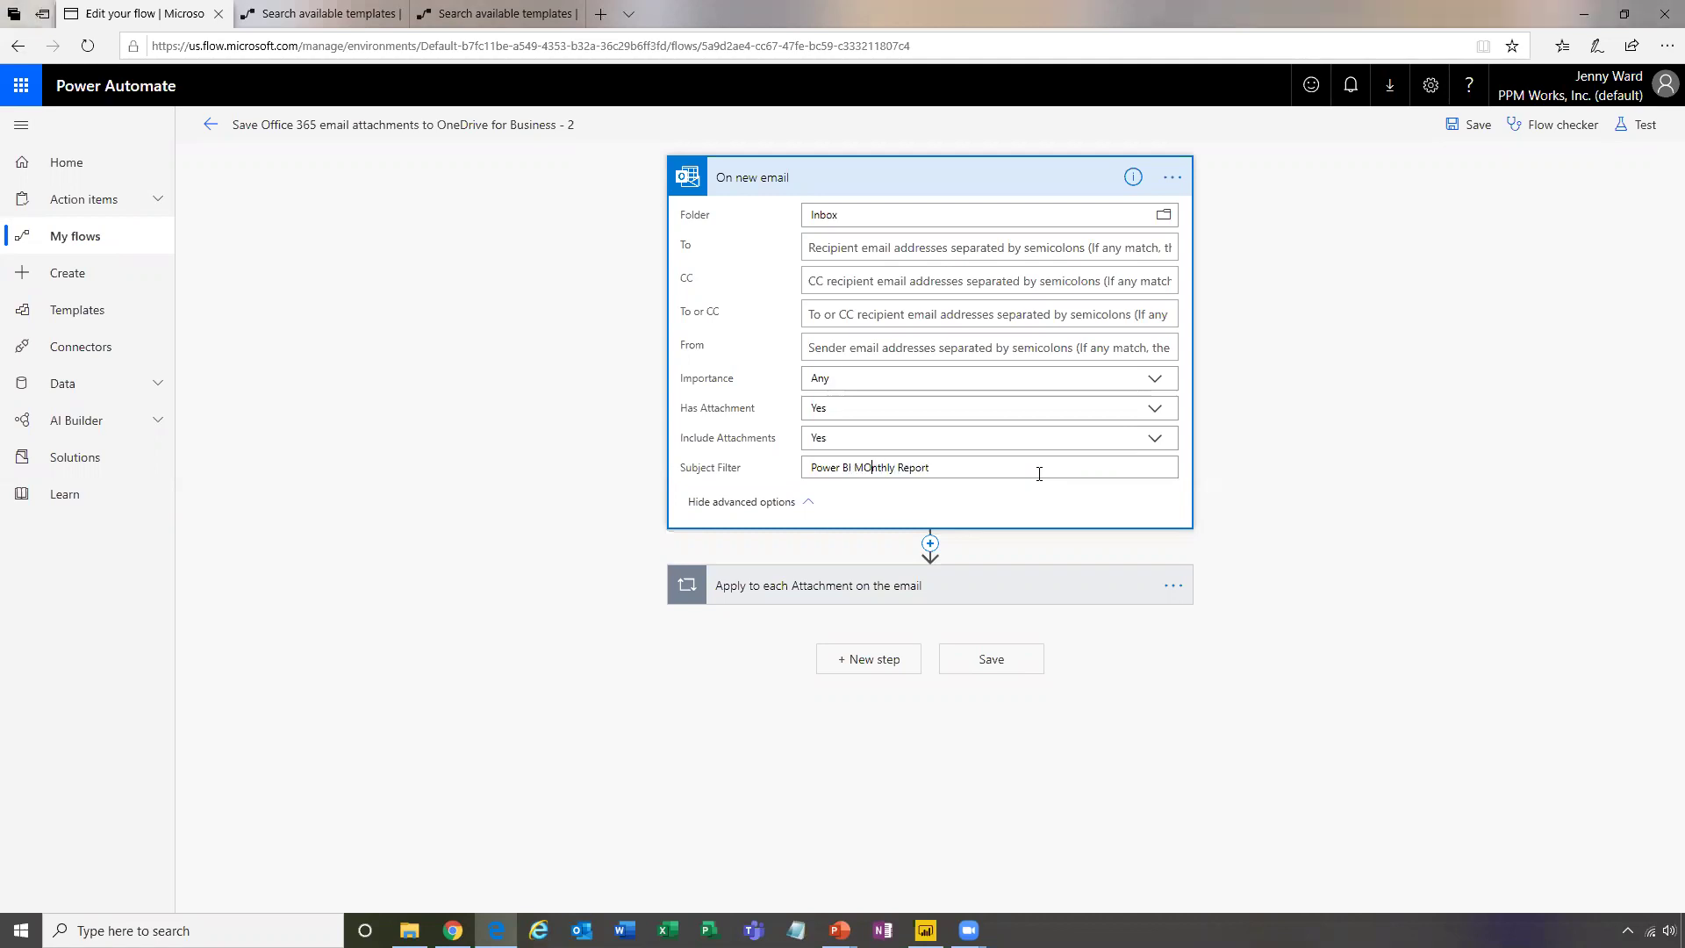
pyautogui.press('BackSpace')
pyautogui.write('o')
pyautogui.press('BackSpace')
pyautogui.press('BackSpace')
pyautogui.press('BackSpace')
pyautogui.press('BackSpace')
pyautogui.press('BackSpace')
pyautogui.press('BackSpace')
pyautogui.press('BackSpace')
pyautogui.press('BackSpace')
pyautogui.press('BackSpace')
pyautogui.press('BackSpace')
pyautogui.press('BackSpace')
pyautogui.press('BackSpace')
pyautogui.press('BackSpace')
pyautogui.press('BackSpace')
pyautogui.press('BackSpace')
pyautogui.press('BackSpace')
pyautogui.press('BackSpace')
pyautogui.press('BackSpace')
pyautogui.press('BackSpace')
pyautogui.press('BackSpace')
pyautogui.press('BackSpace')
pyautogui.press('BackSpace')
# Expand the Apply to each loop and show dynamic content for its Attachments input
pyautogui.click(1097, 594)
pyautogui.scroll(-1, 1244, 625)
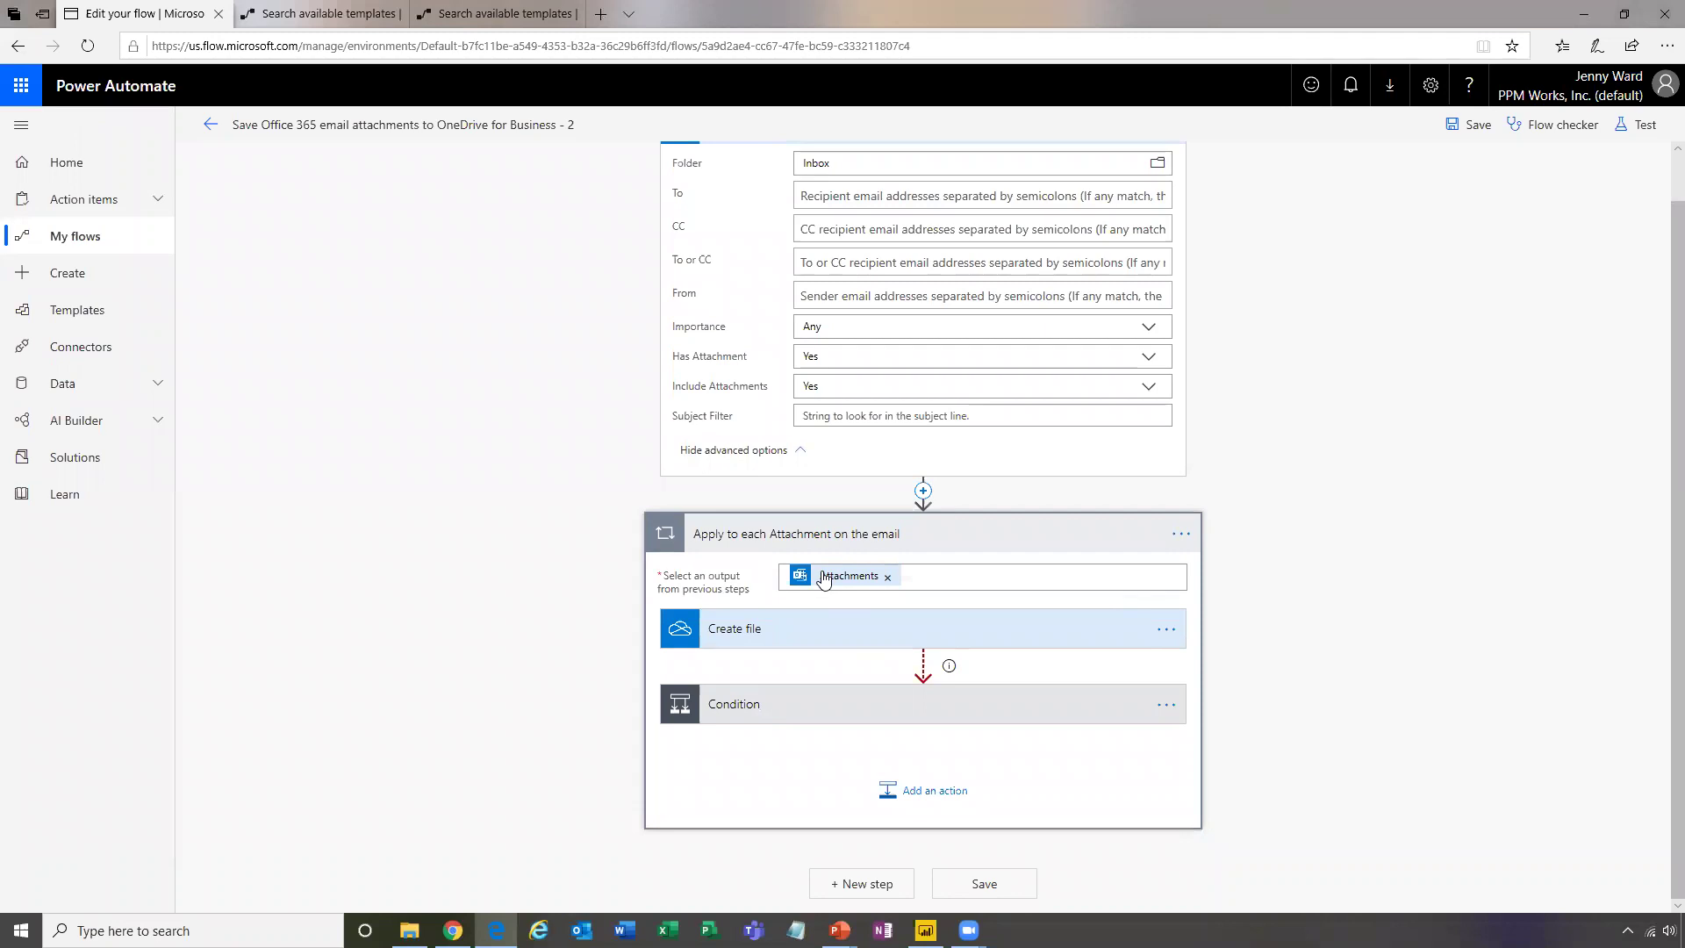
pyautogui.click(1071, 577)
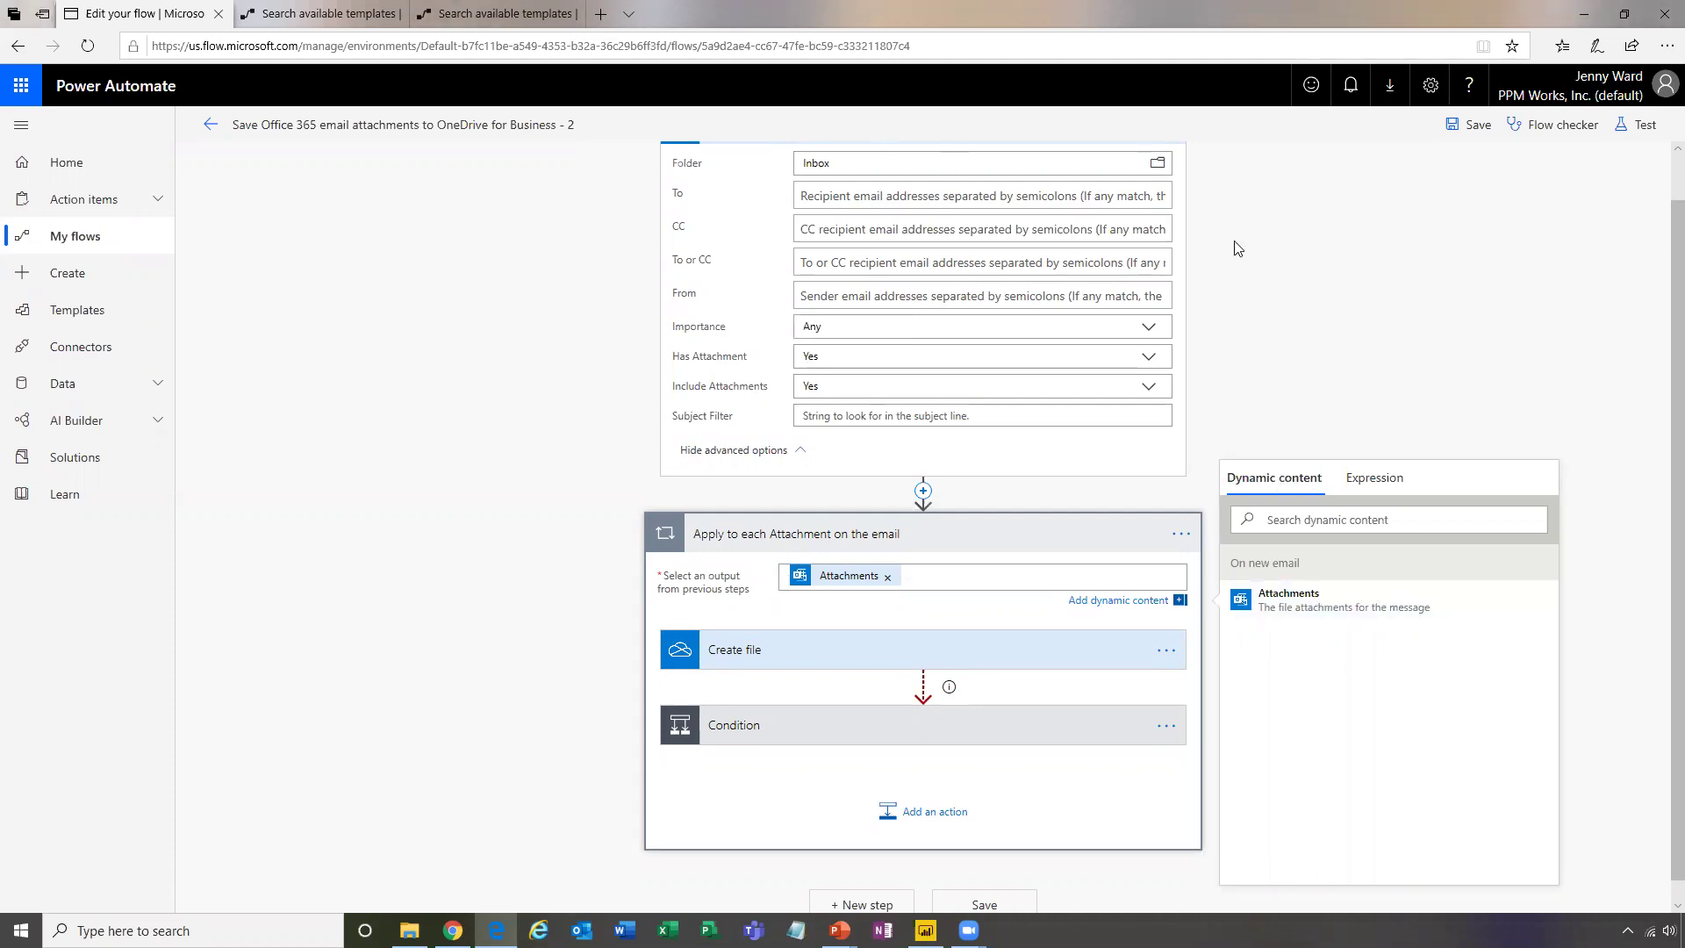
pyautogui.scroll(1, 877, 180)
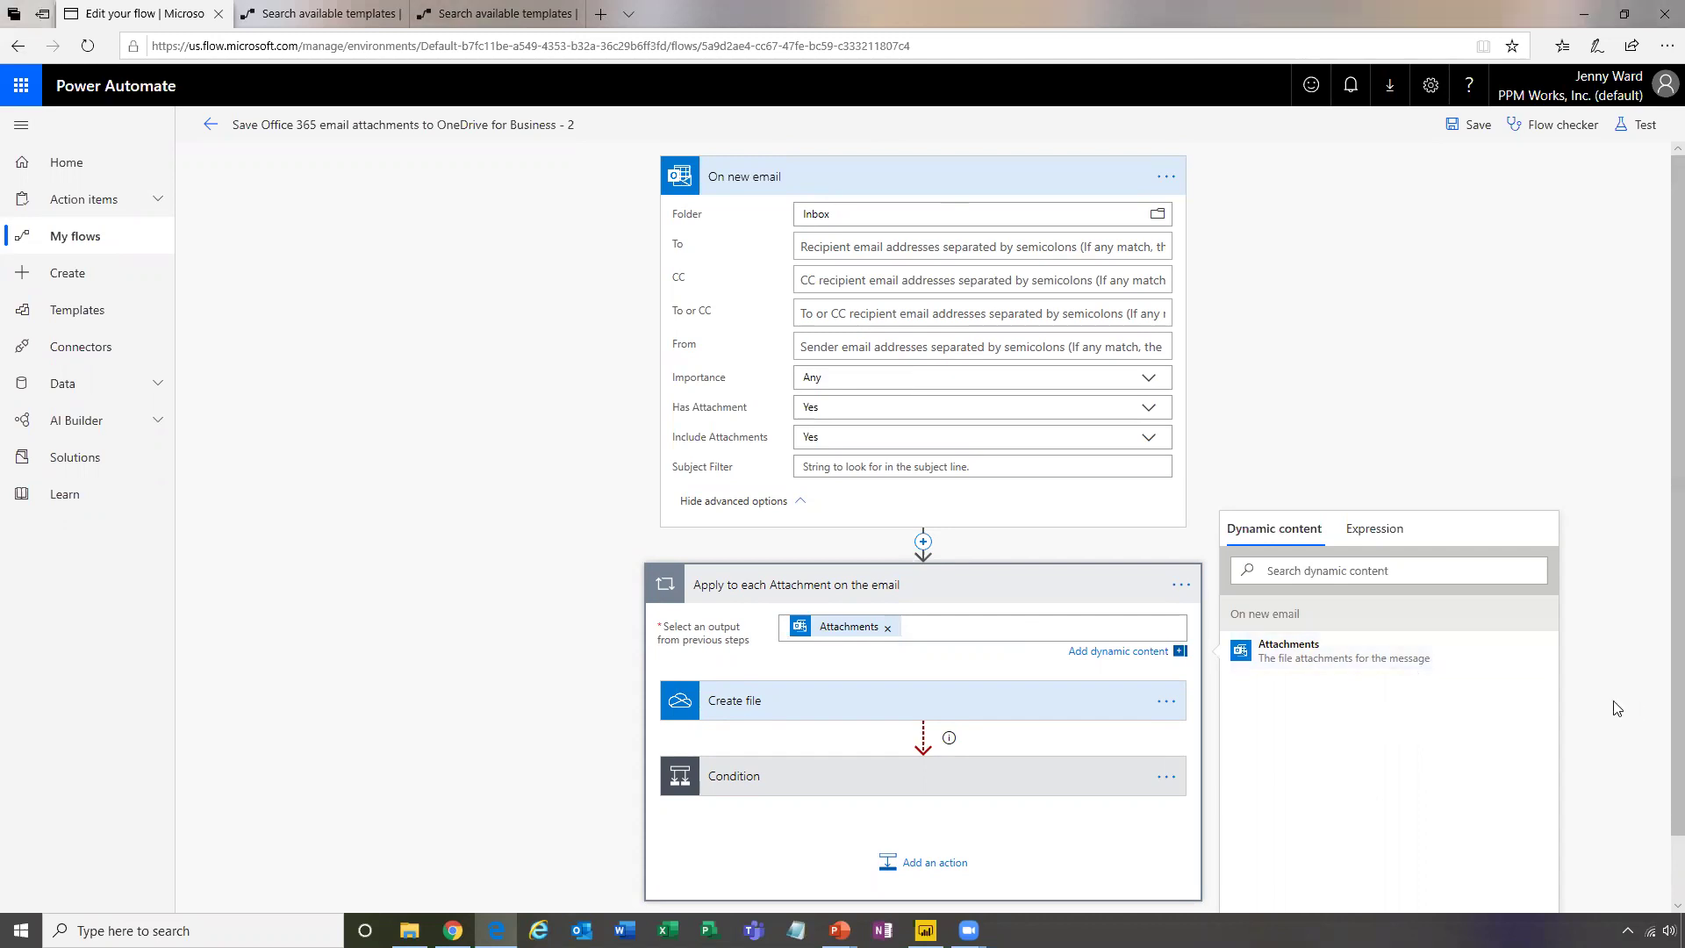
pyautogui.scroll(-1, 1340, 625)
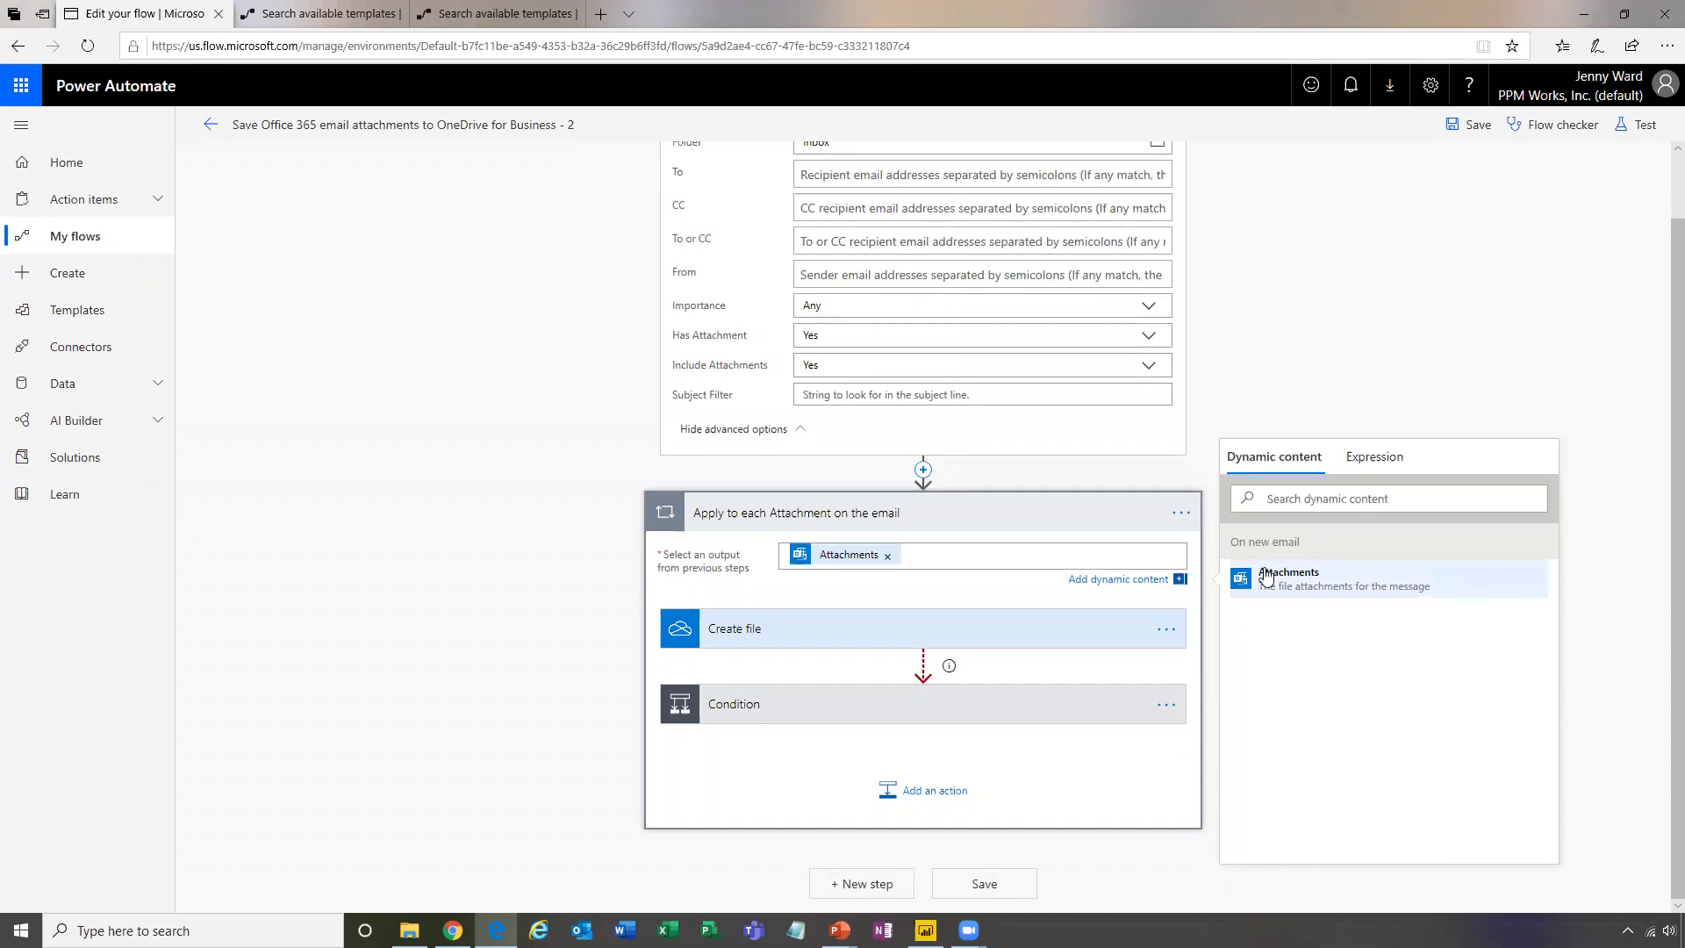
# Set Create file's folder to /Email attachments from Flow and view that folder in File Explorer
pyautogui.click(739, 630)
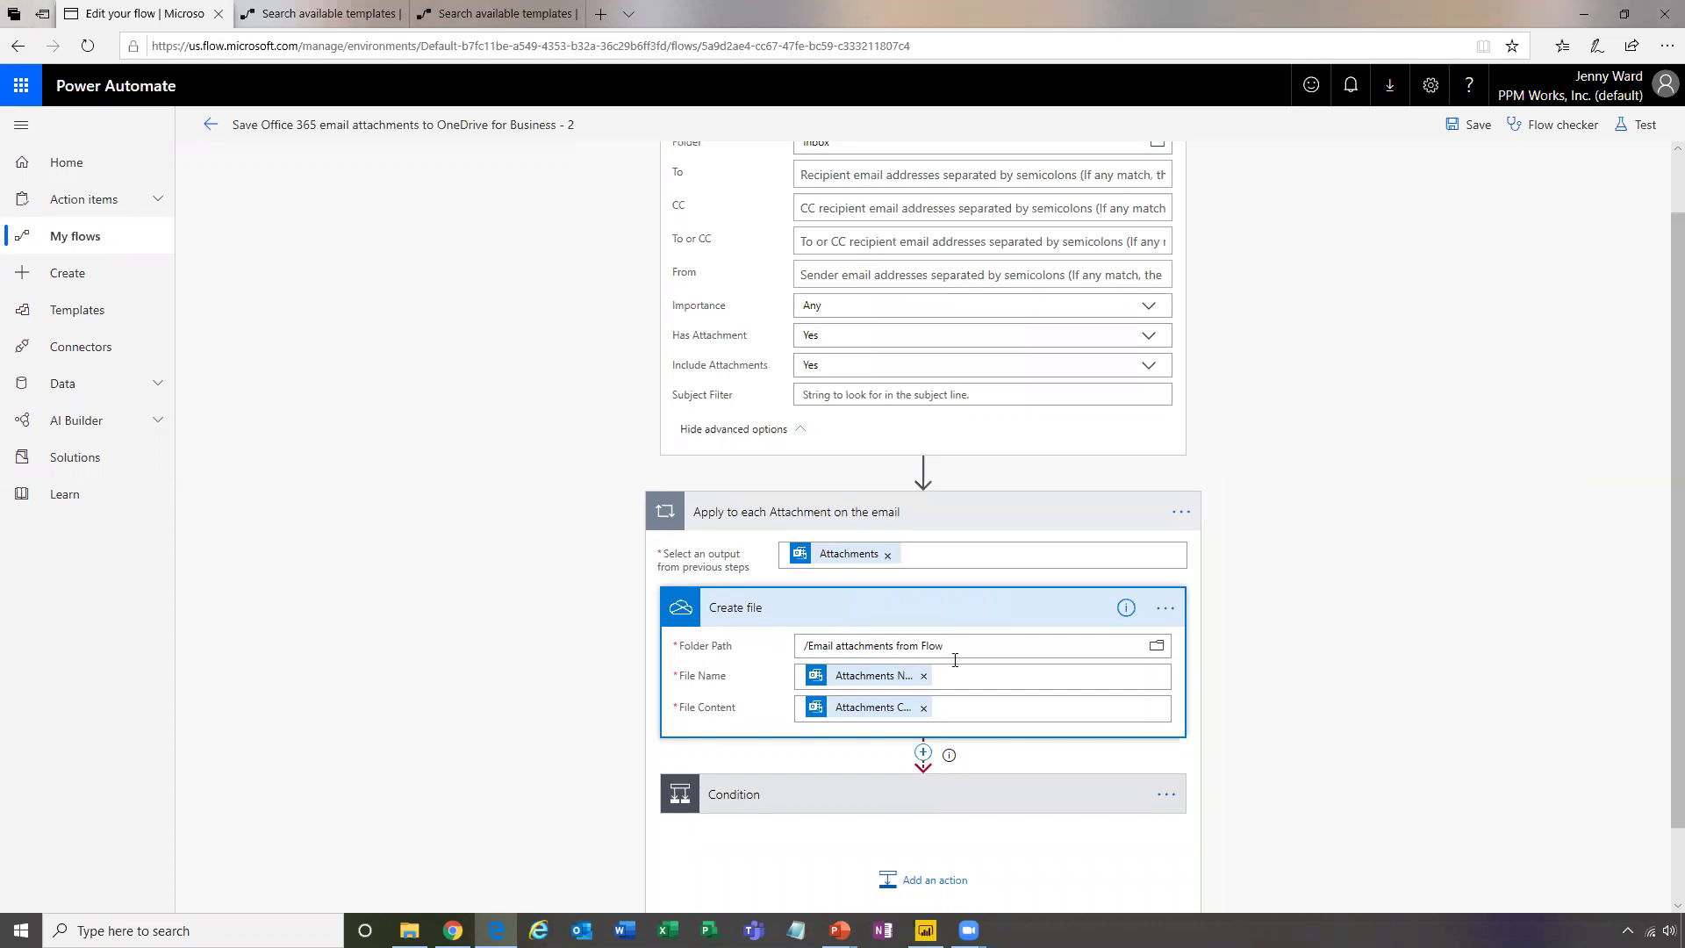
pyautogui.scroll(-1, 1307, 645)
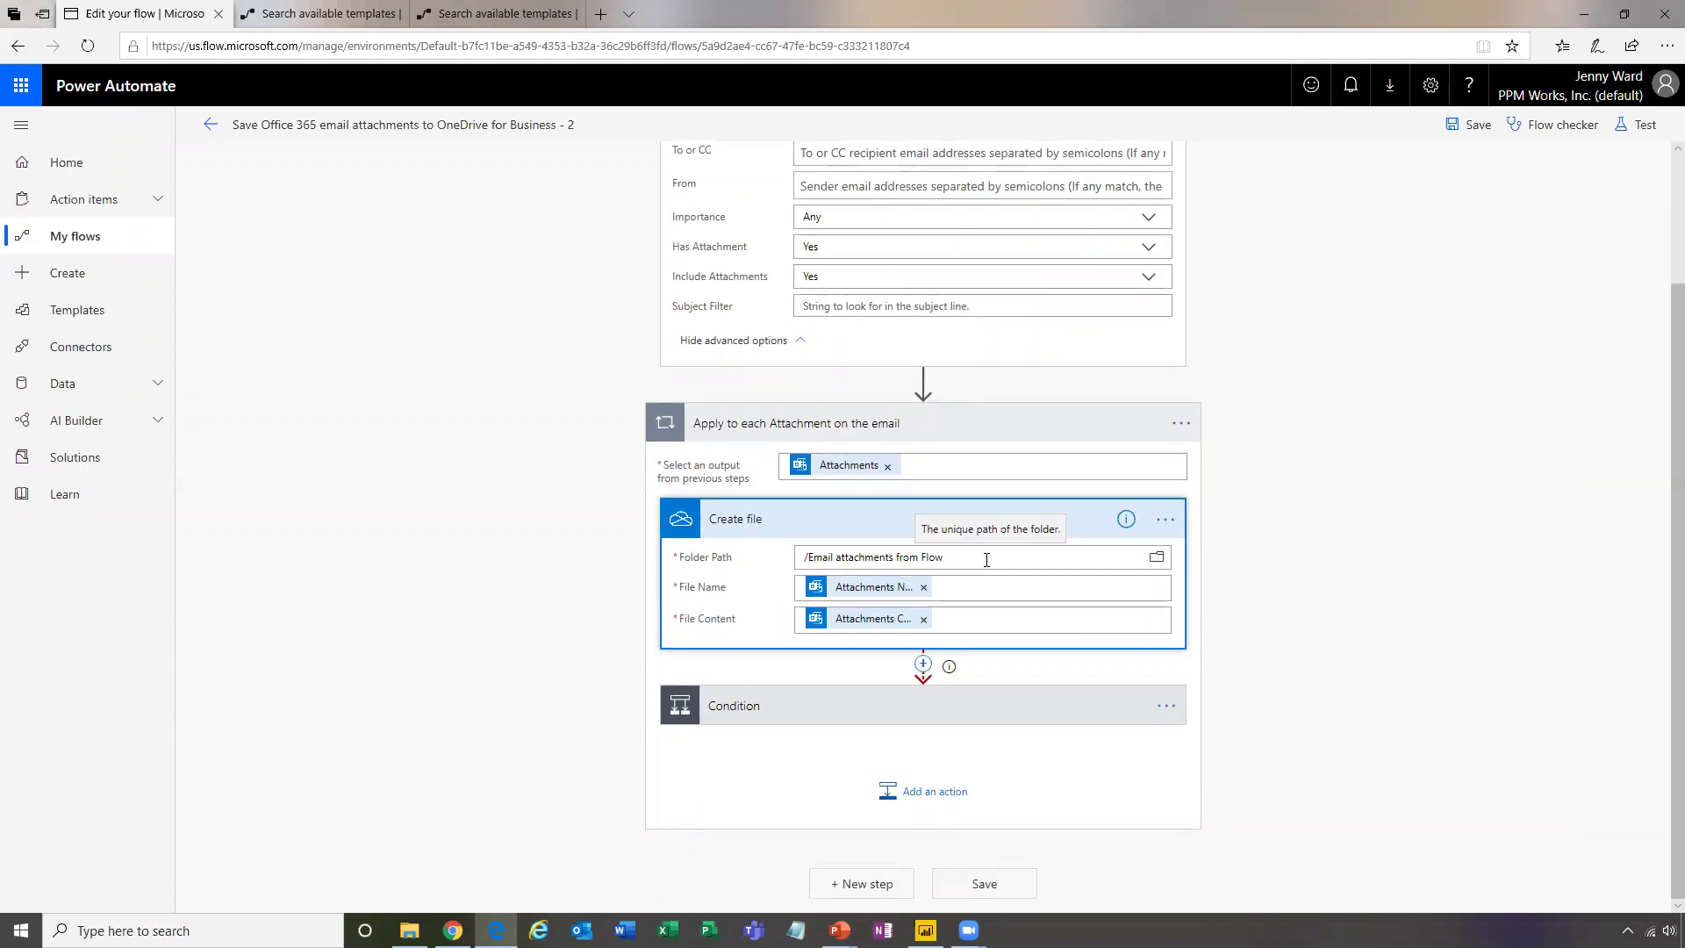
pyautogui.click(1155, 561)
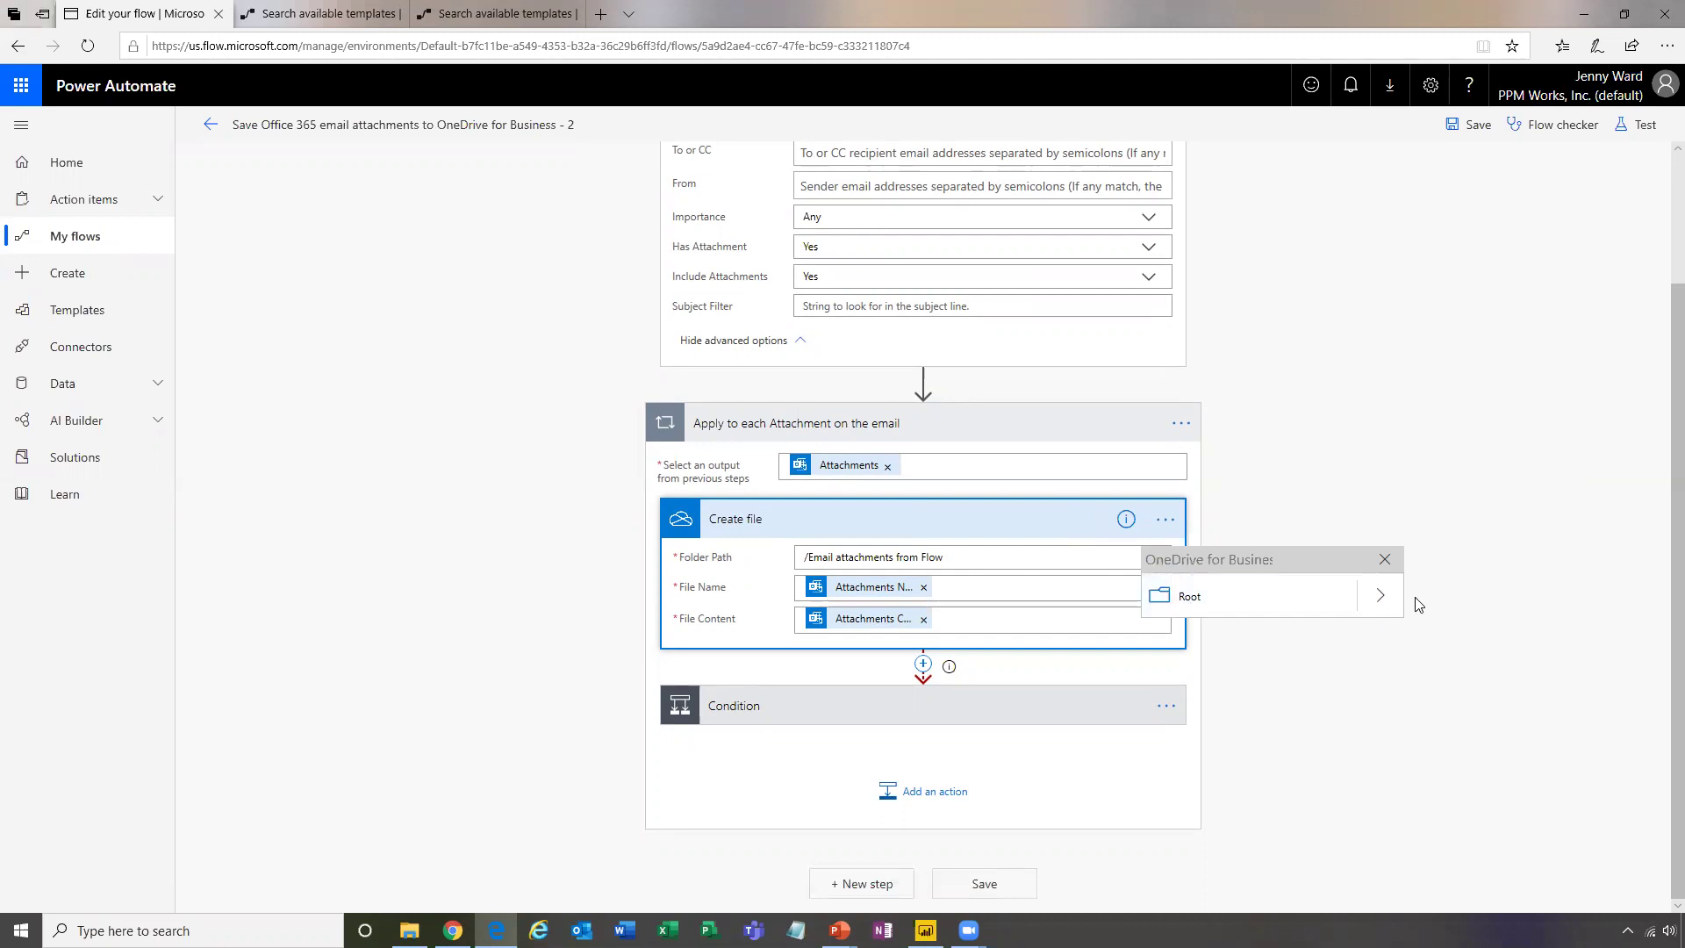
pyautogui.click(1385, 599)
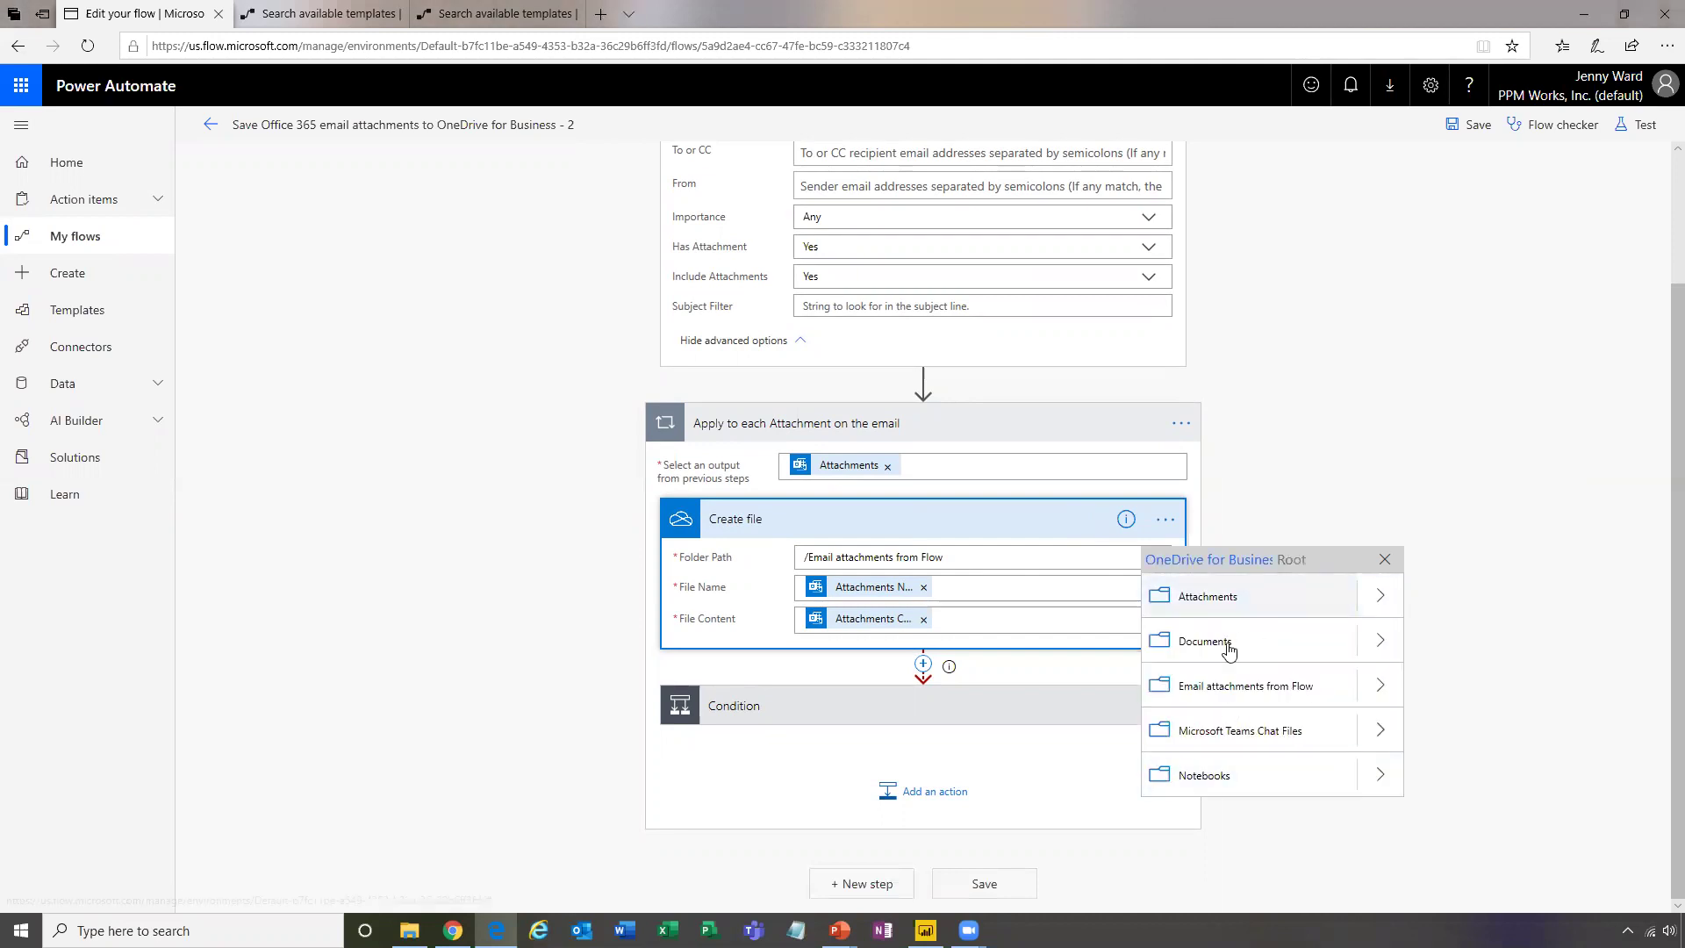
pyautogui.click(1254, 693)
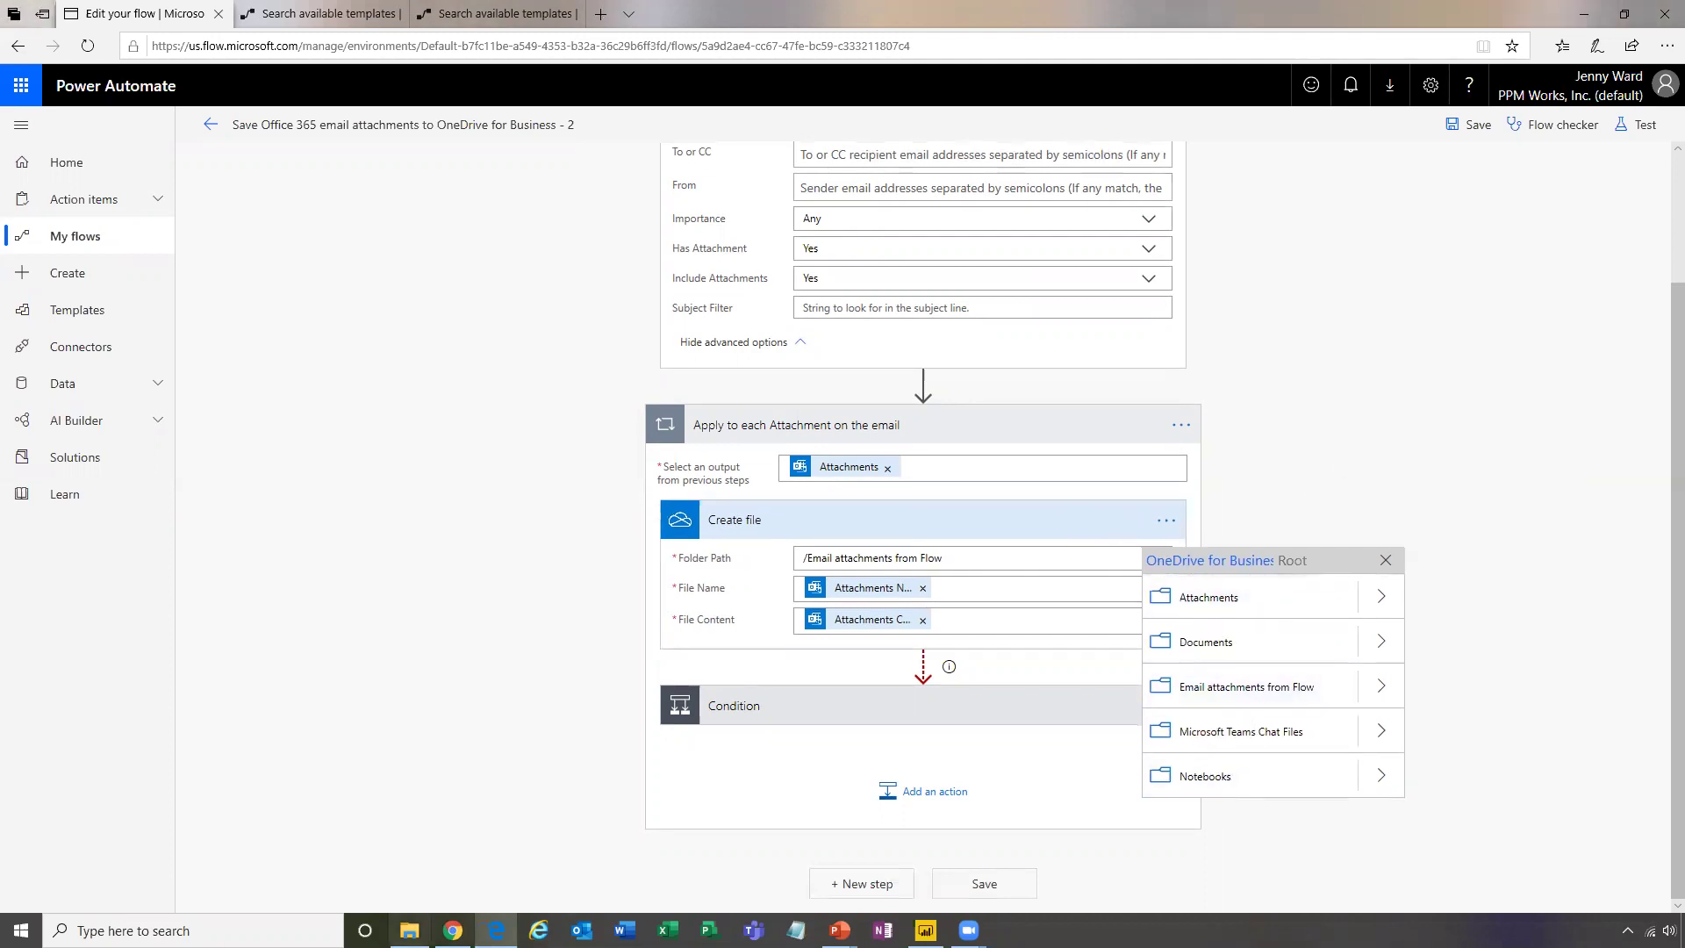
pyautogui.click(405, 921)
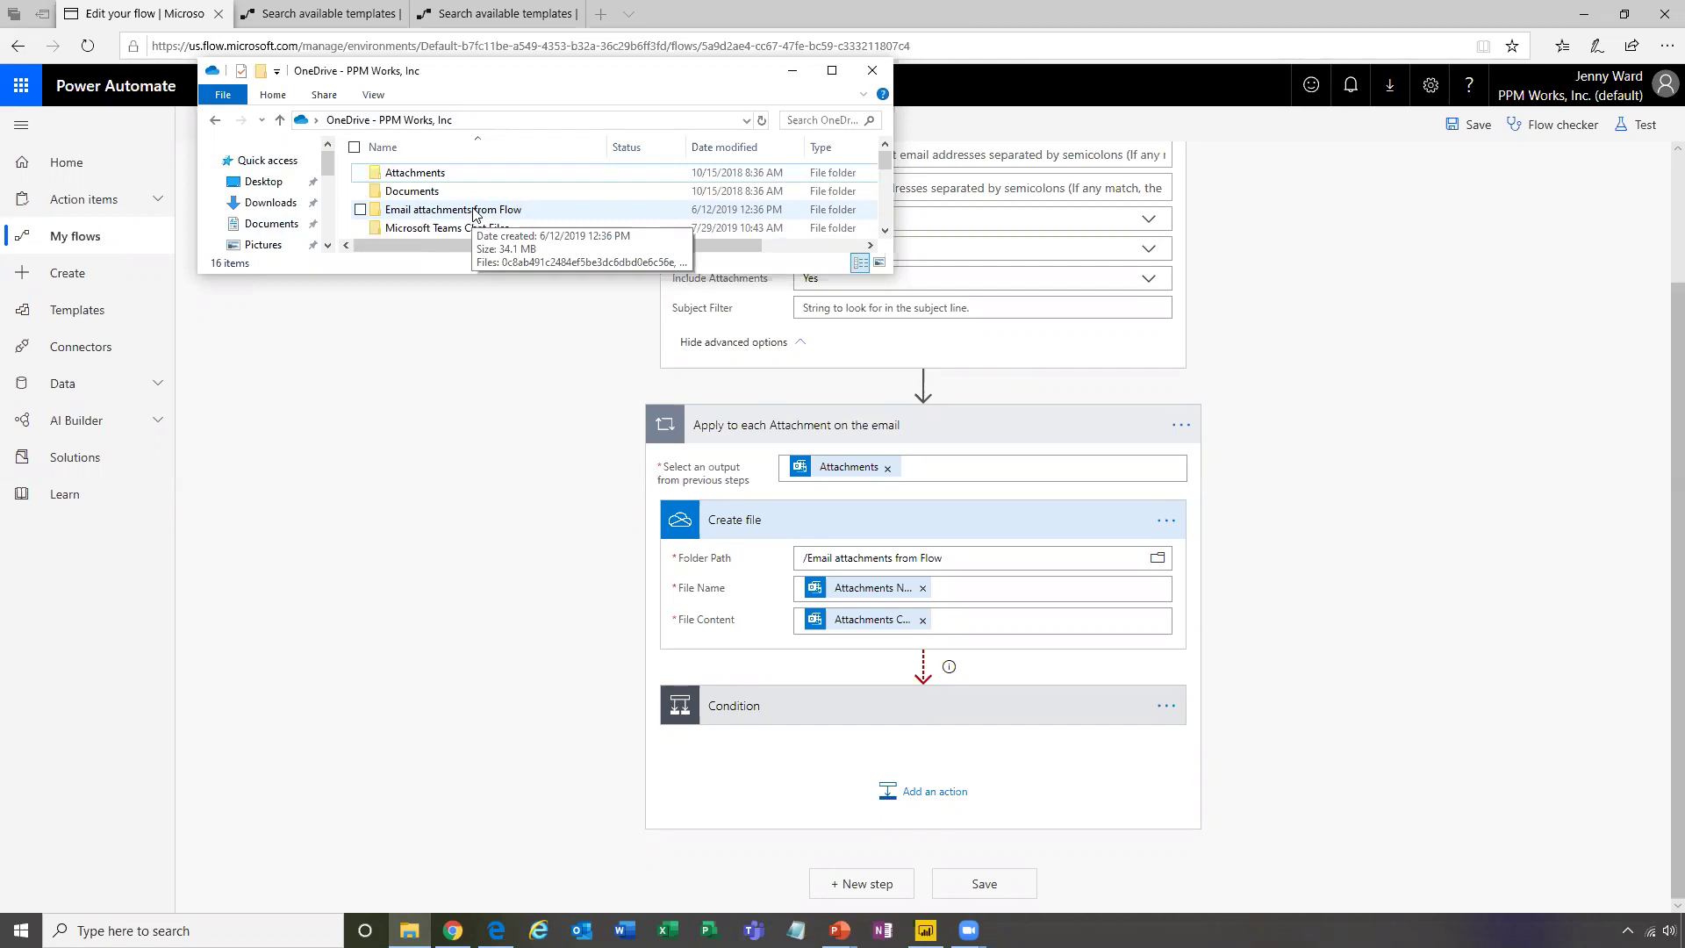
pyautogui.click(1377, 601)
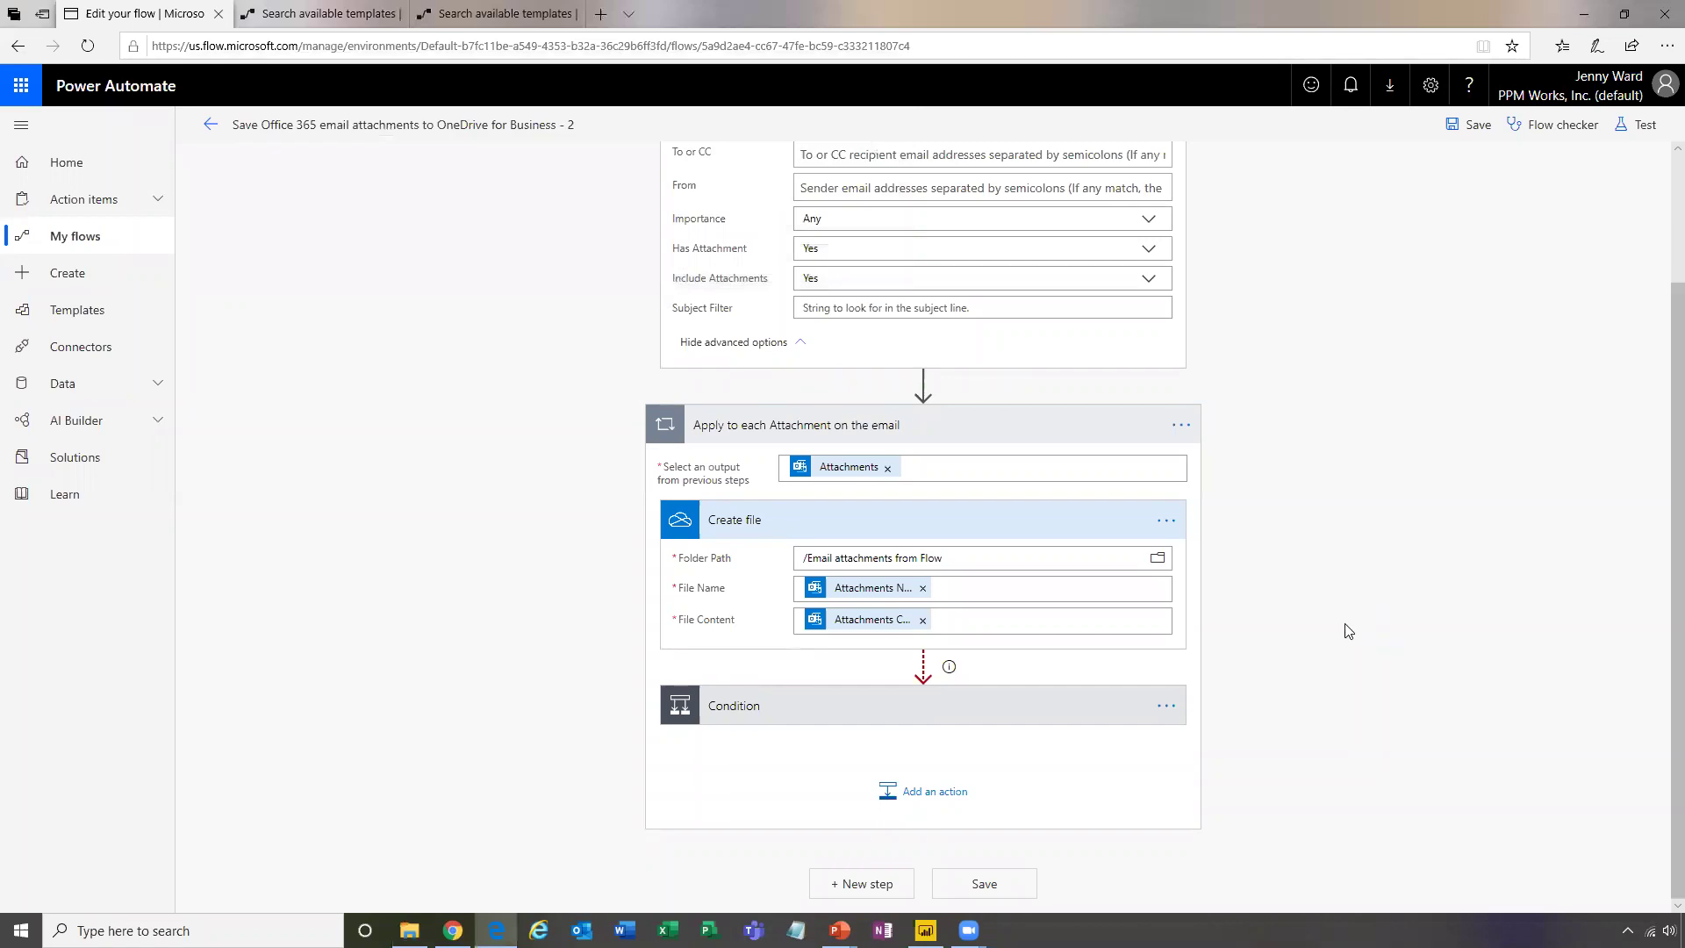
# Expand the Condition step and its Create file retry action to reveal their fields
pyautogui.click(732, 705)
pyautogui.scroll(-4, 1413, 707)
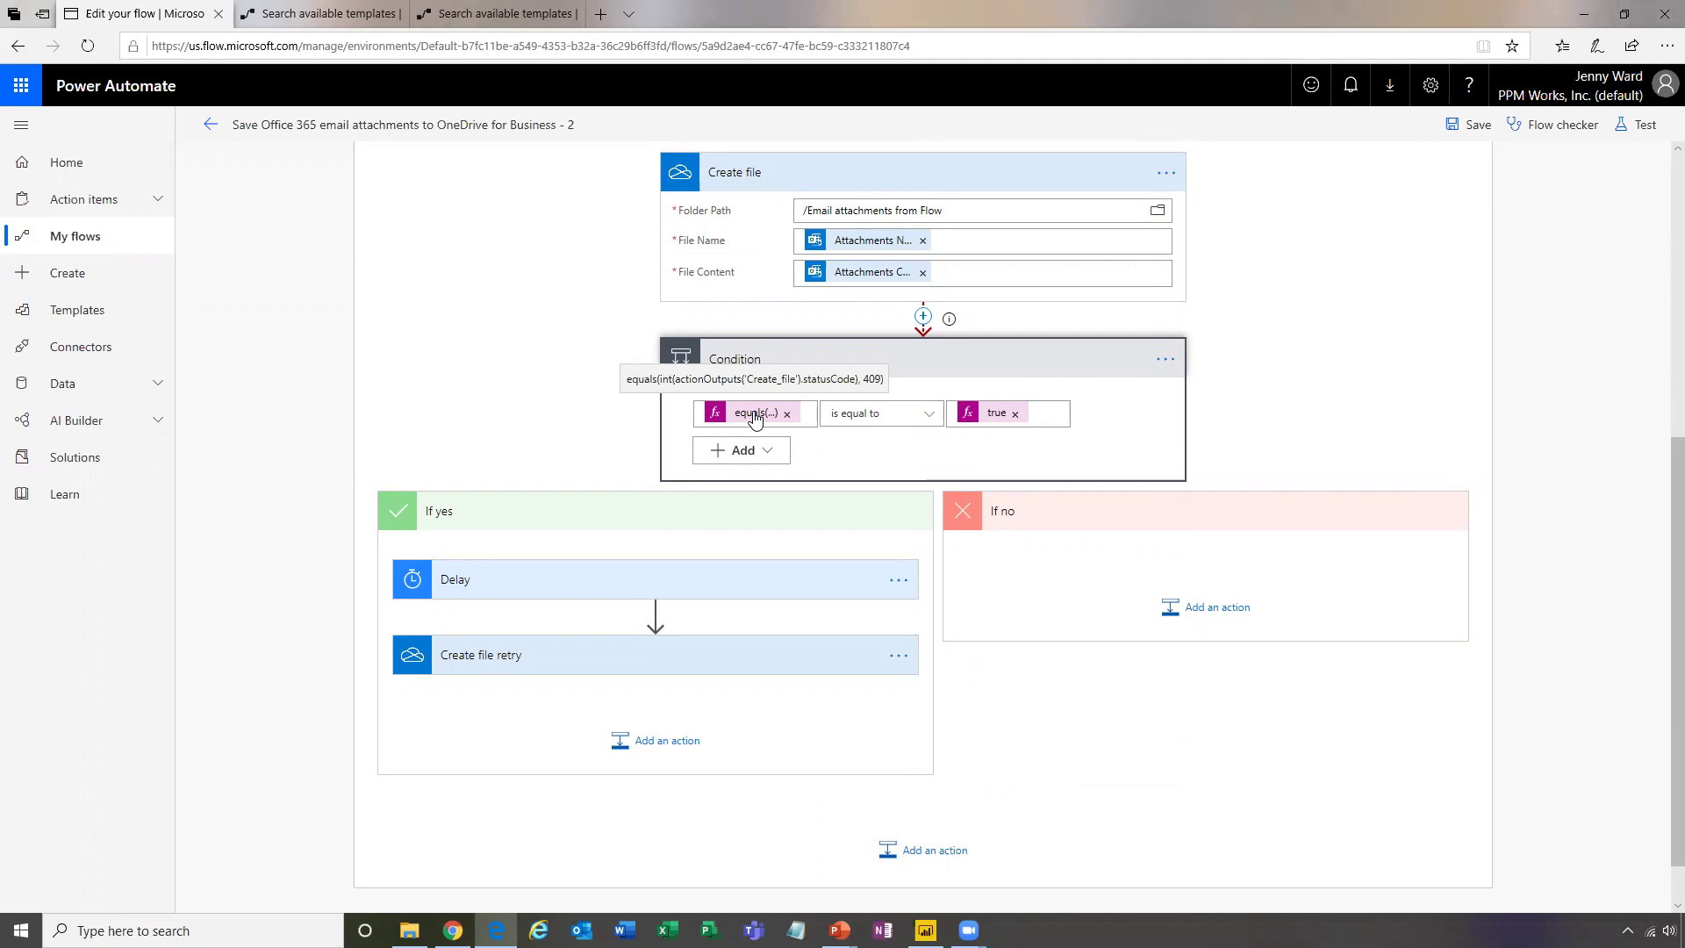
pyautogui.click(509, 655)
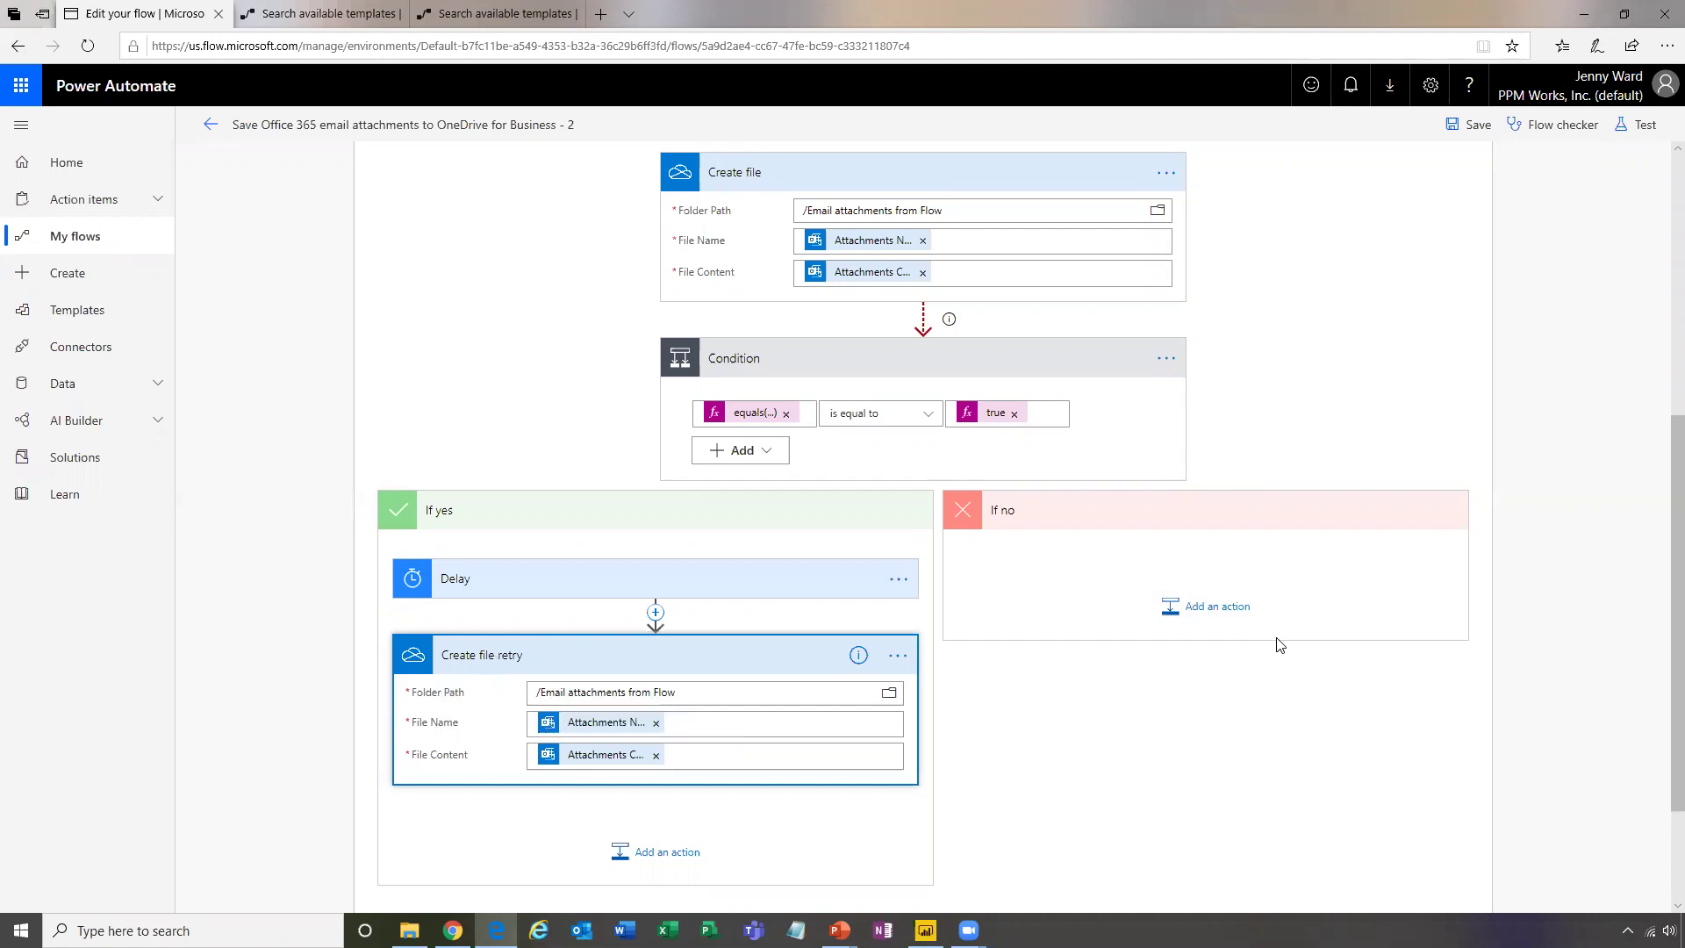
pyautogui.click(746, 416)
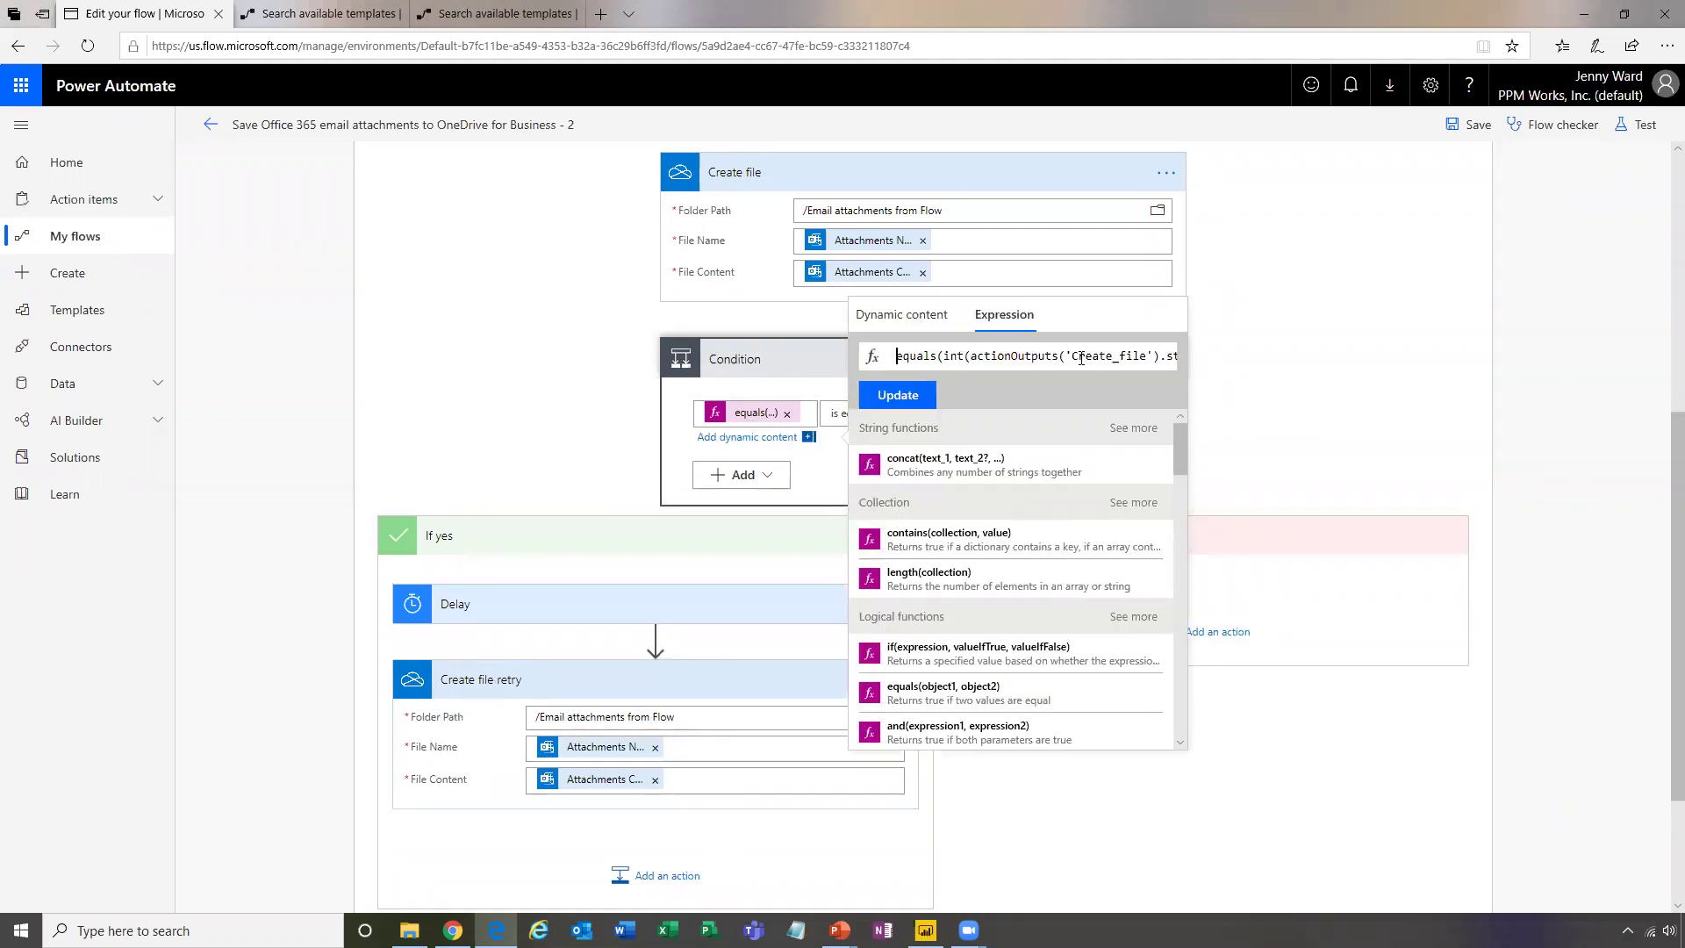
pyautogui.press('Right')
pyautogui.press('Right')
pyautogui.press('Right')
pyautogui.press('Right')
pyautogui.press('Right')
pyautogui.press('Right')
pyautogui.press('Right')
pyautogui.press('Right')
pyautogui.press('Right')
pyautogui.press('Right')
pyautogui.press('Right')
pyautogui.press('Right')
pyautogui.press('Right')
pyautogui.press('Right')
pyautogui.press('Right')
pyautogui.press('Right')
pyautogui.press('Right')
pyautogui.press('Right')
pyautogui.press('Right')
pyautogui.press('Right')
pyautogui.press('Right')
pyautogui.press('Right')
pyautogui.press('Right')
pyautogui.press('Right')
pyautogui.press('Right')
pyautogui.press('Right')
pyautogui.press('Right')
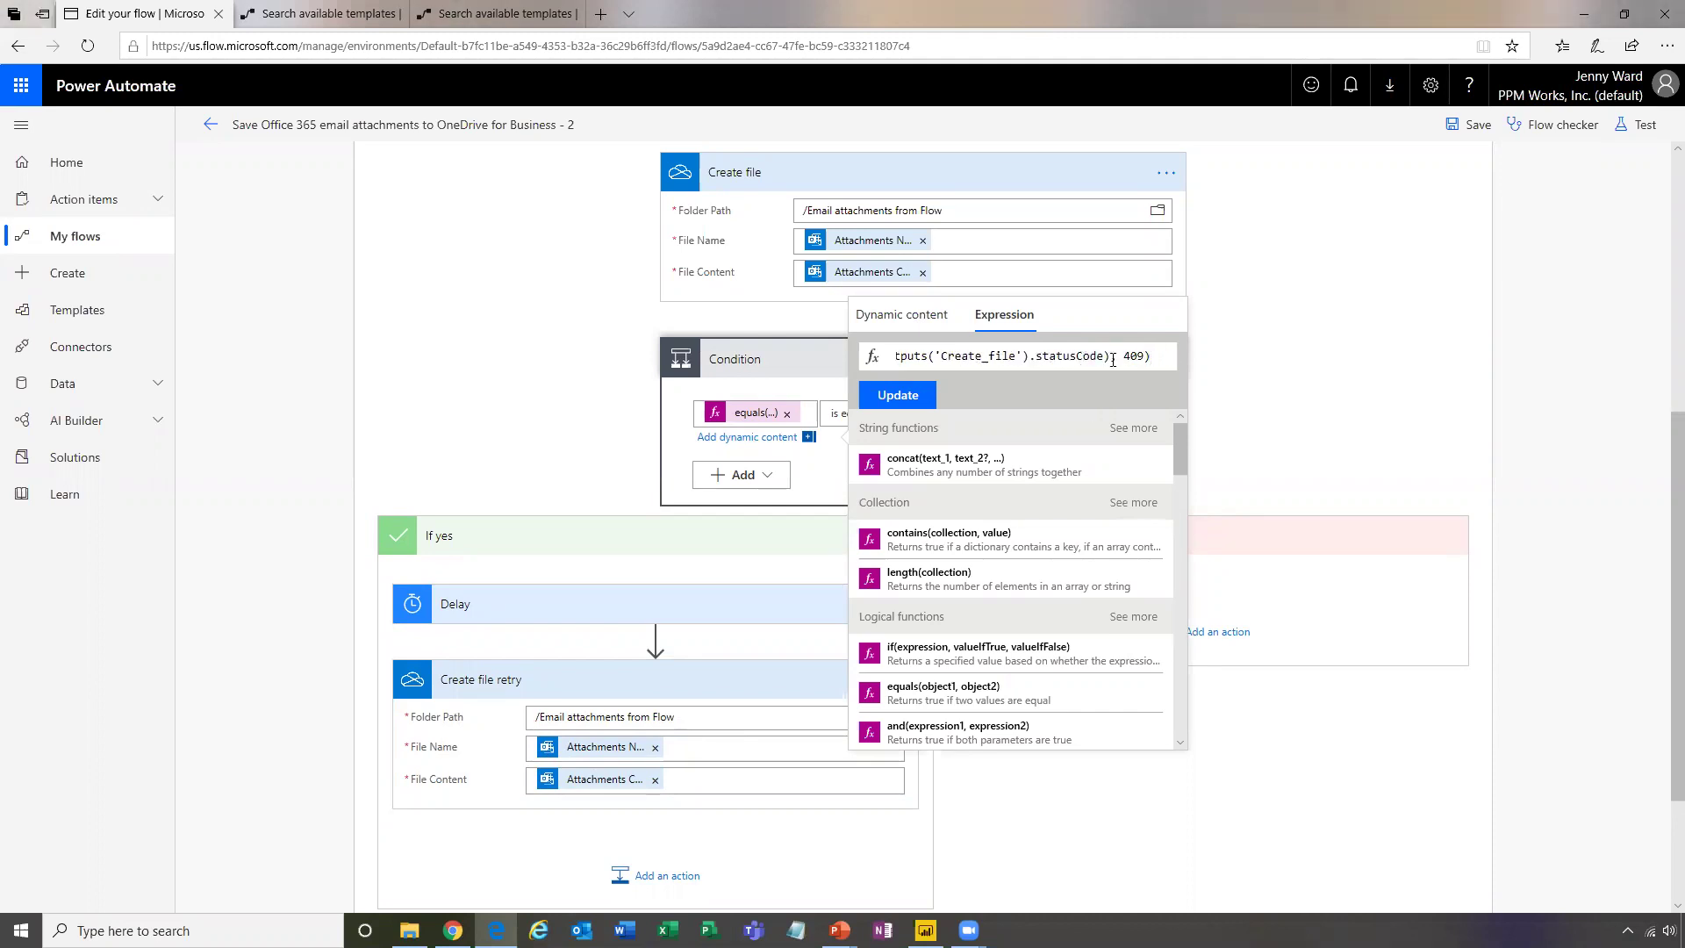
pyautogui.click(1239, 382)
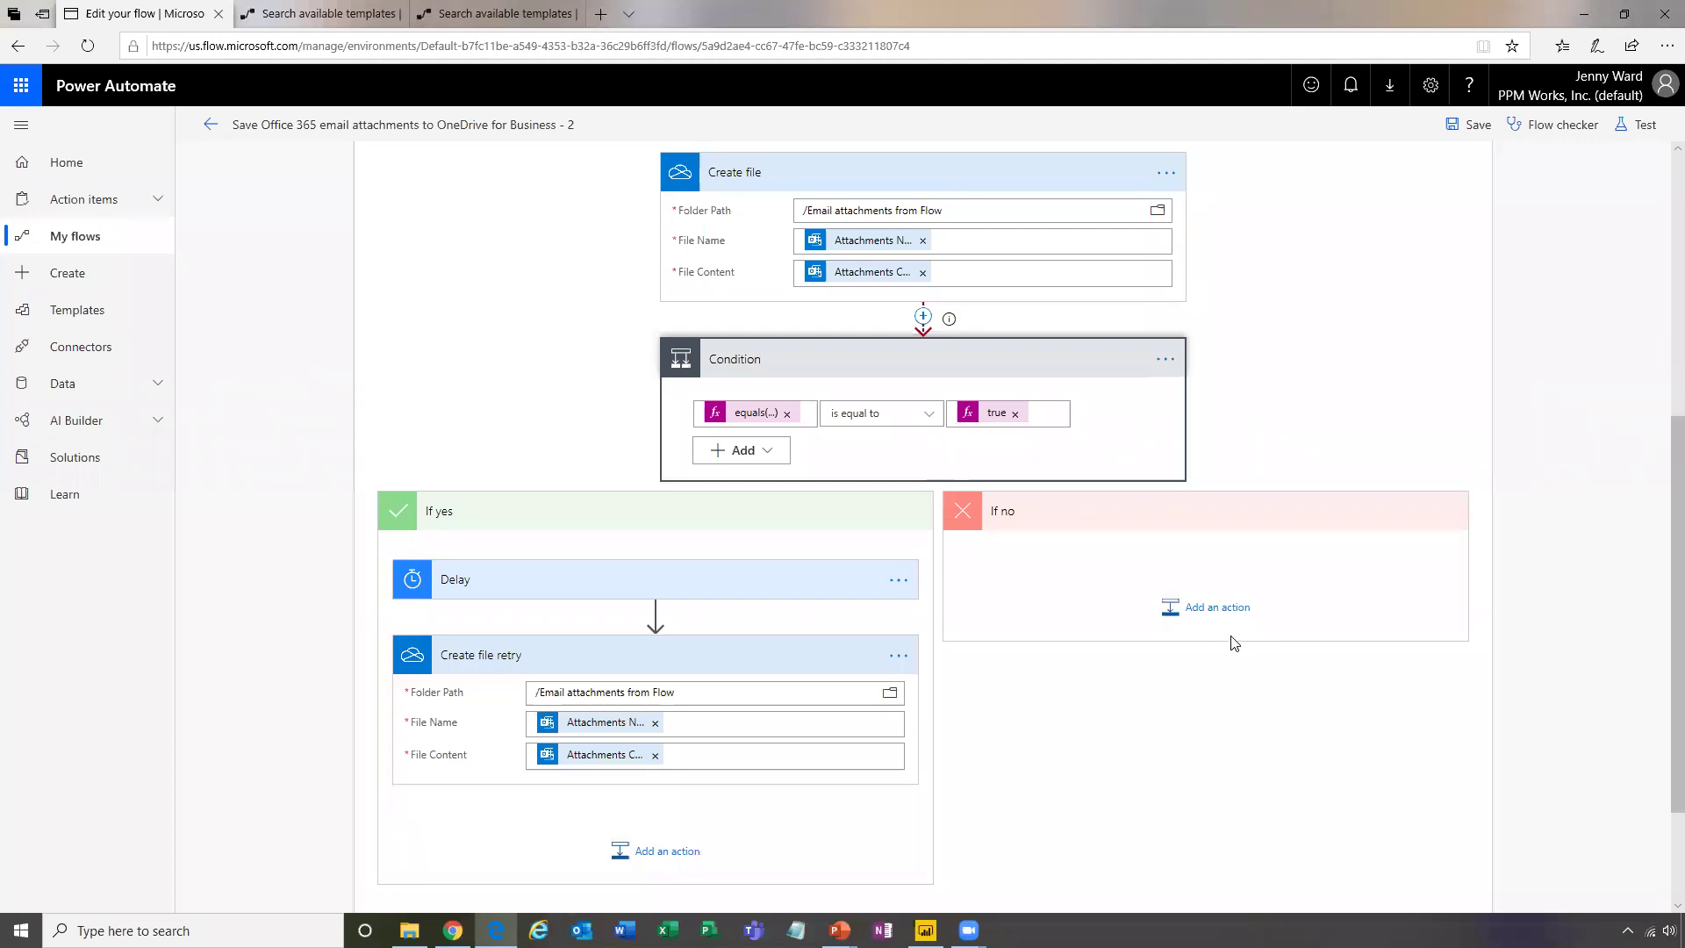
pyautogui.scroll(5, 1373, 748)
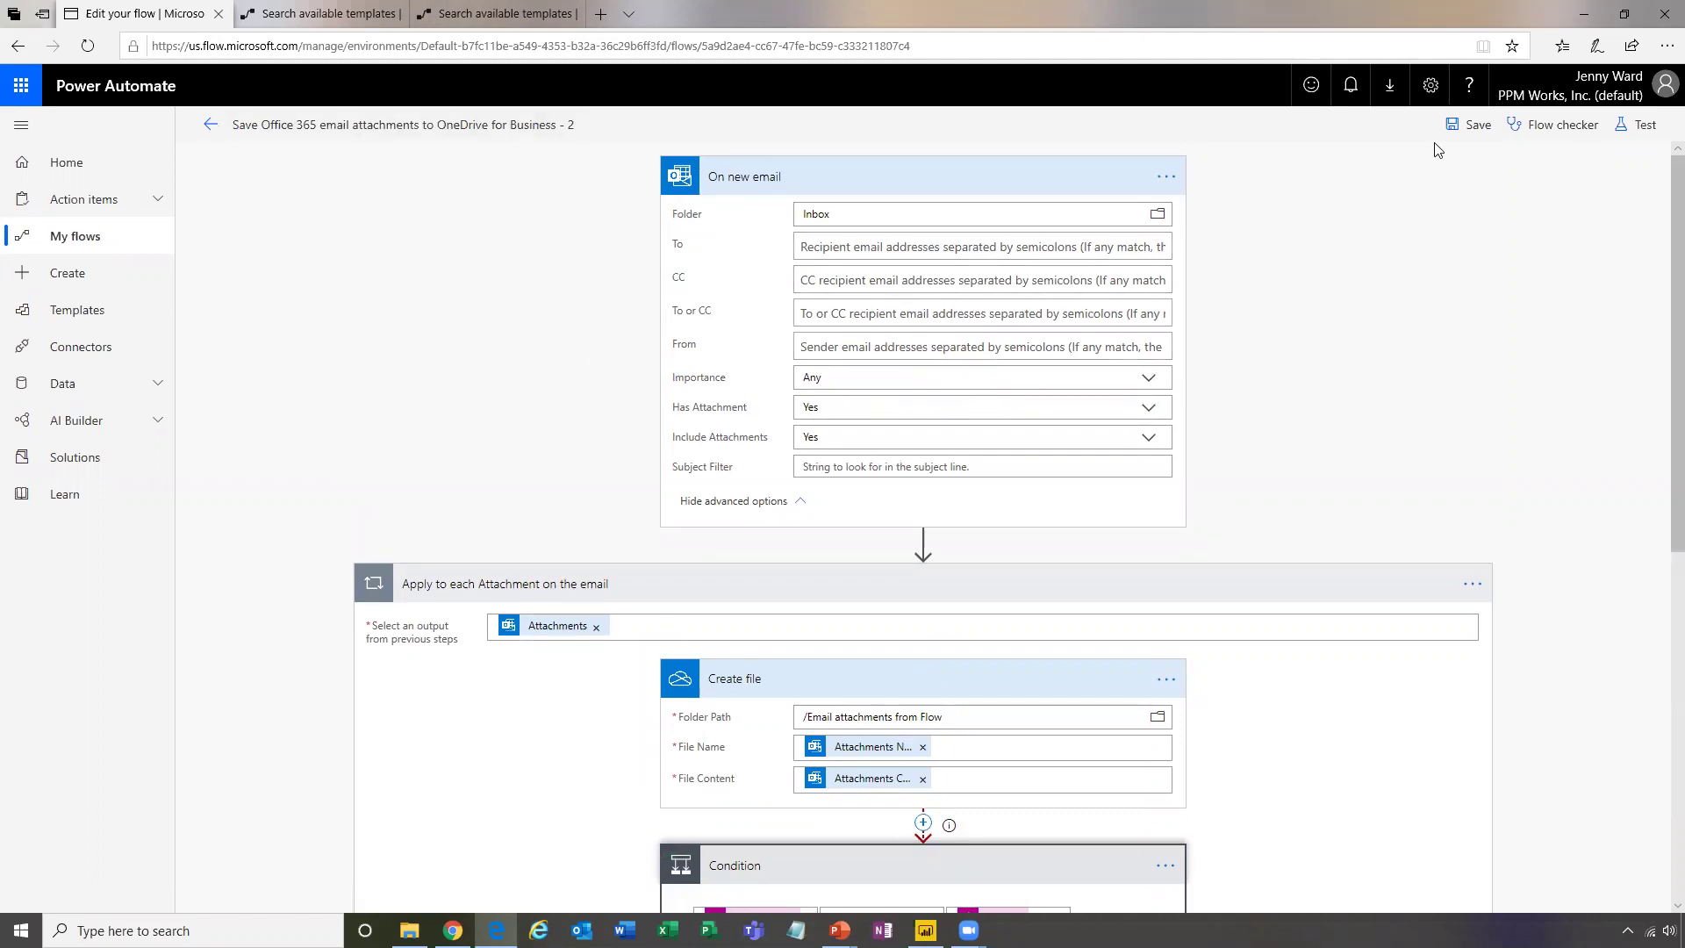
pyautogui.click(1550, 128)
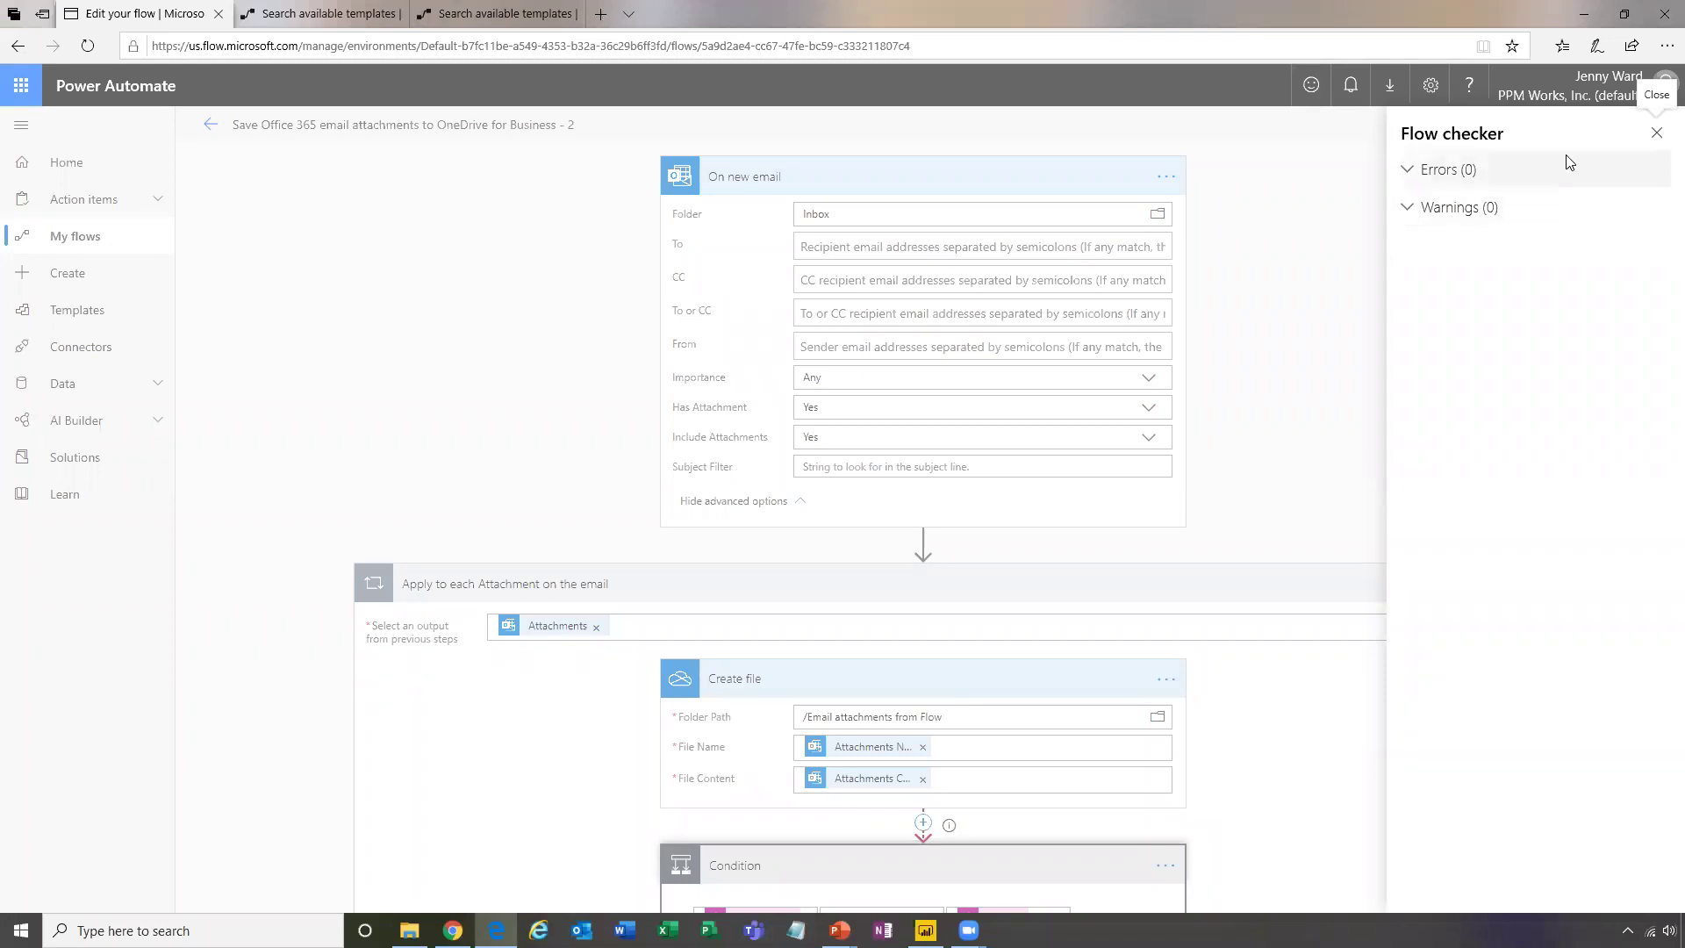
pyautogui.click(1656, 136)
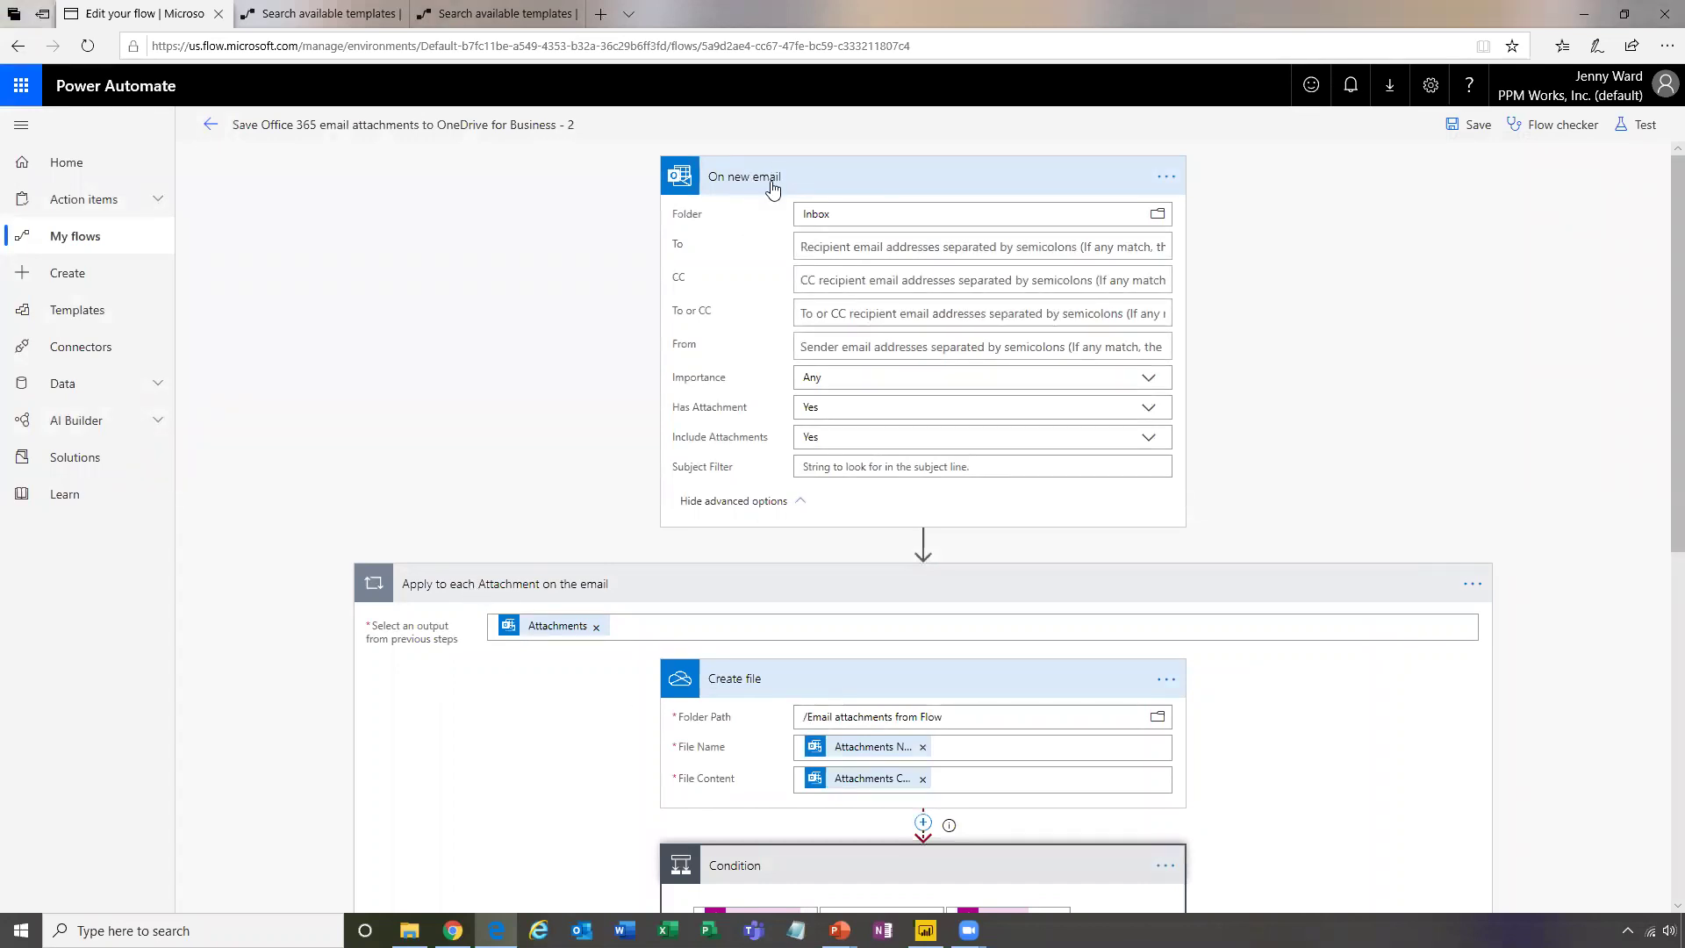
# Collapse Apply to each and On new email to headers, leaving the loop's options menu unused
pyautogui.click(966, 584)
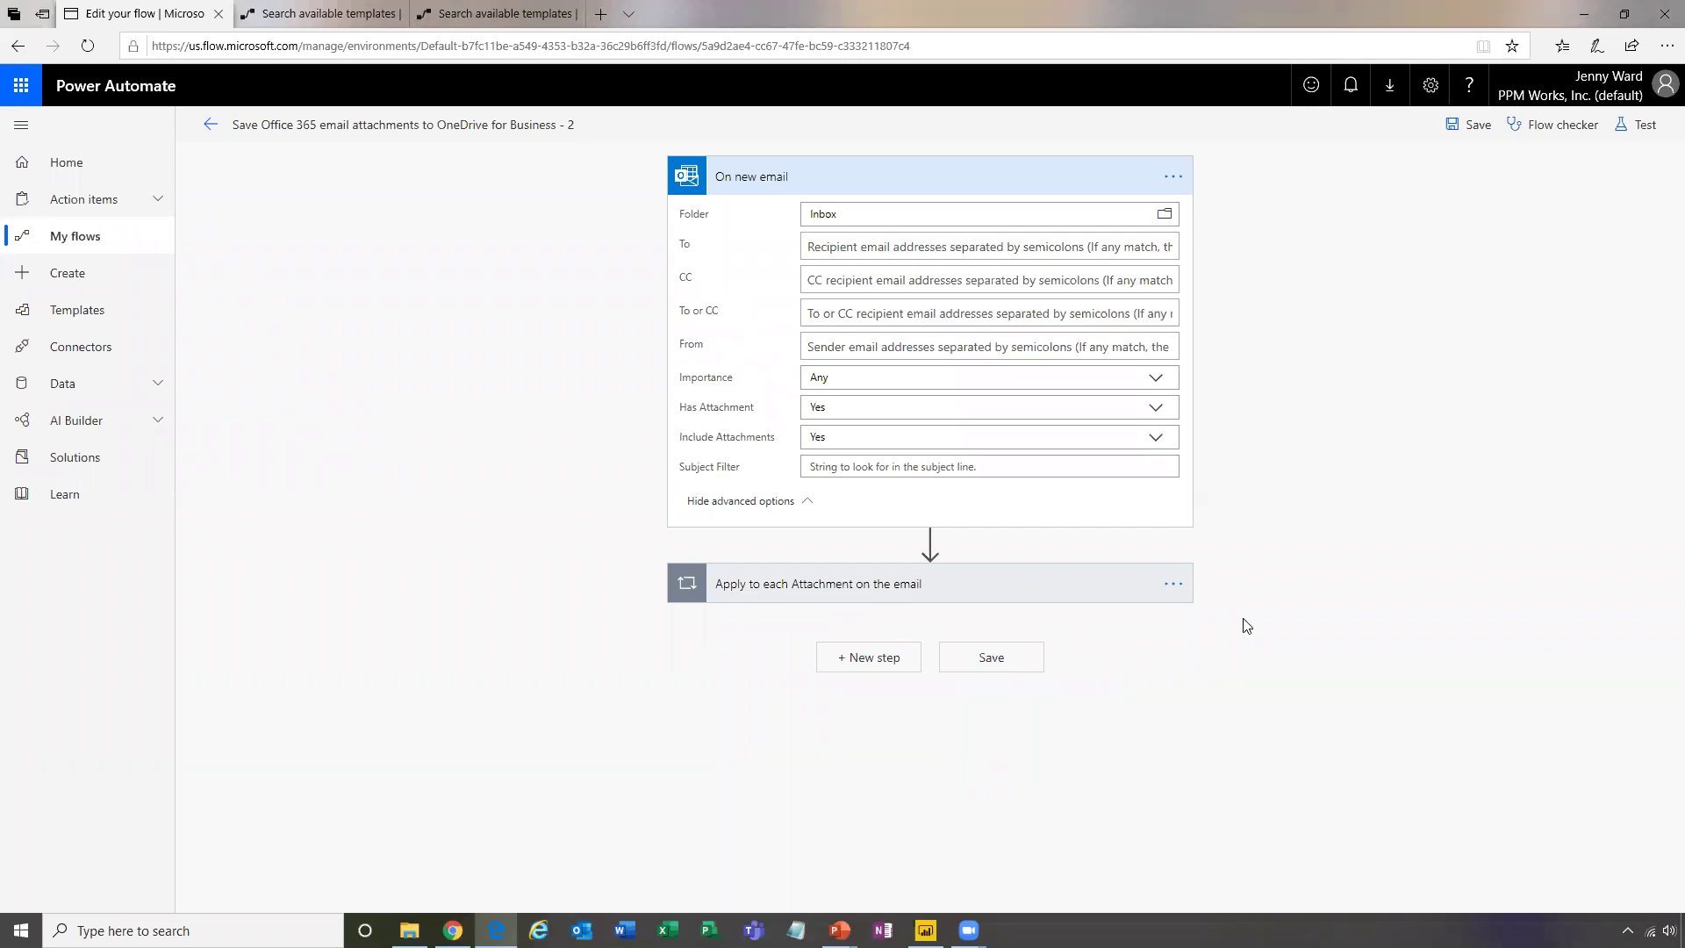
pyautogui.click(1175, 586)
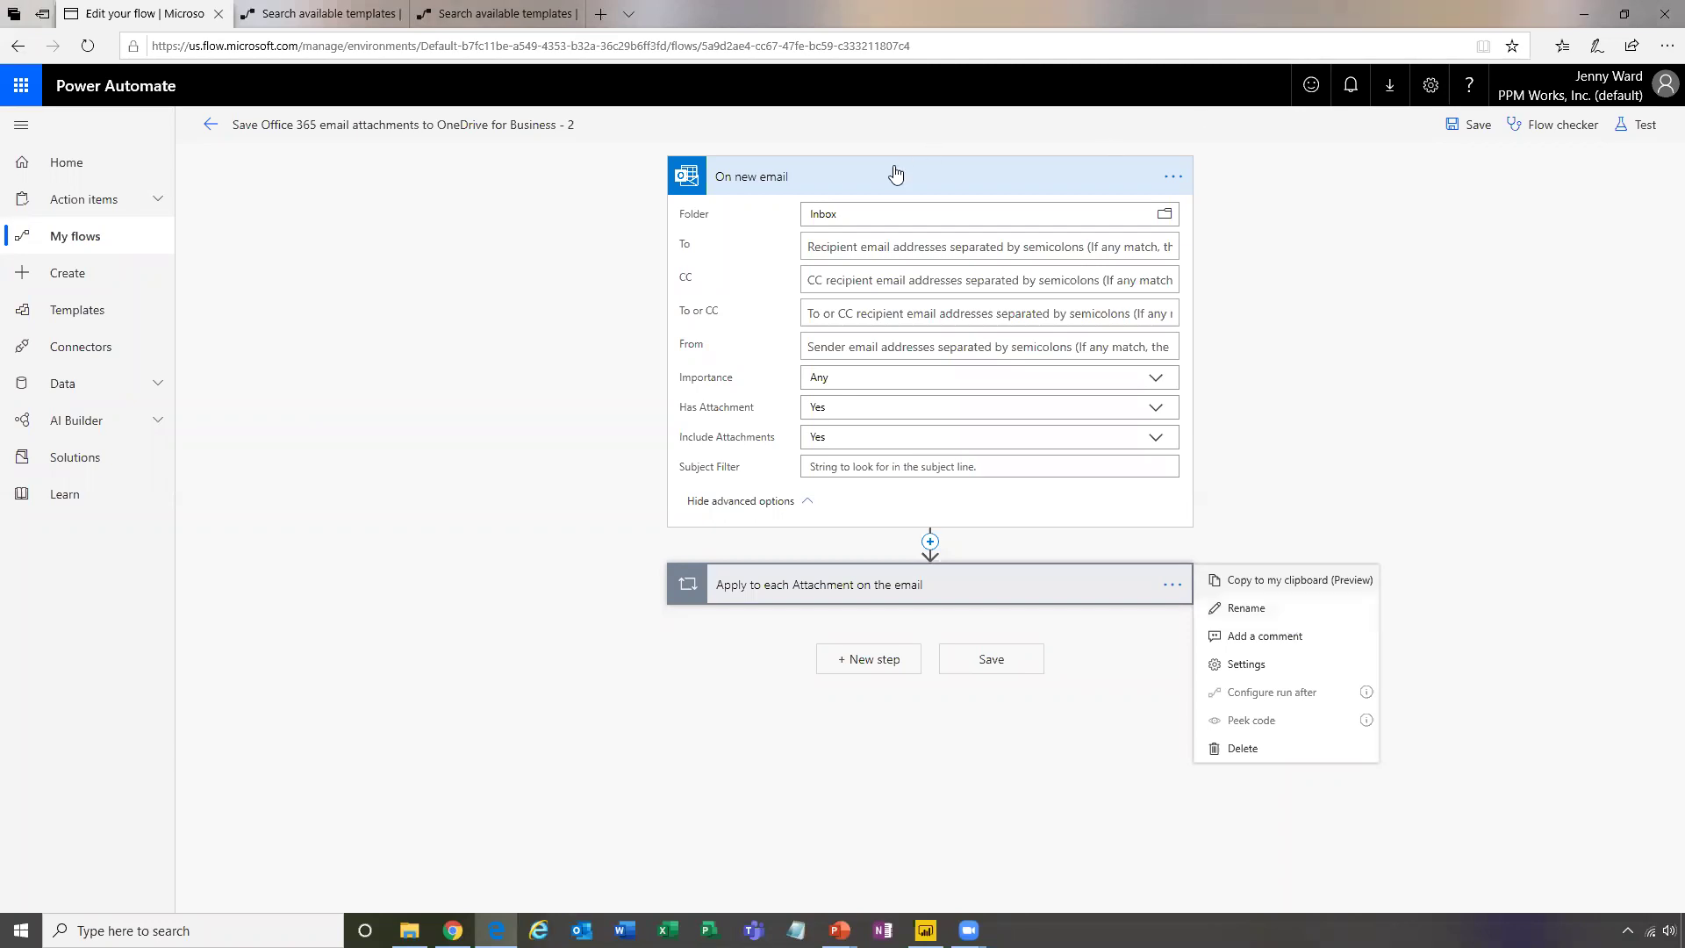
pyautogui.press('Escape')
pyautogui.click(1389, 383)
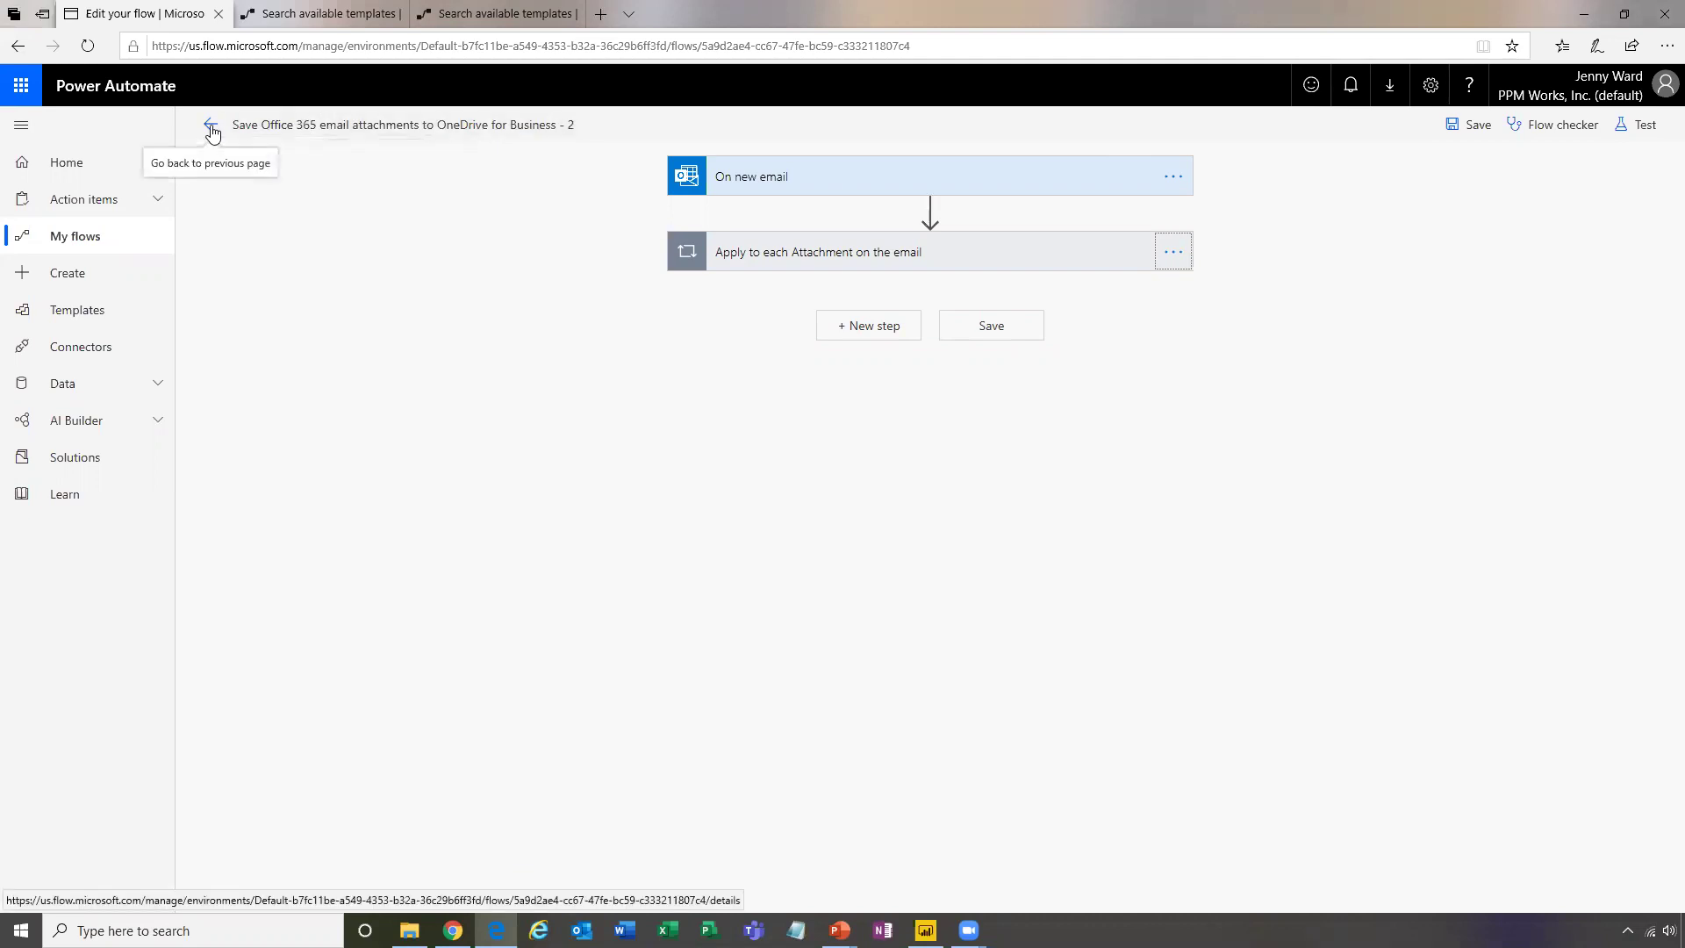
# Switch to the browser tab showing the 'power bi' template search results
pyautogui.click(327, 14)
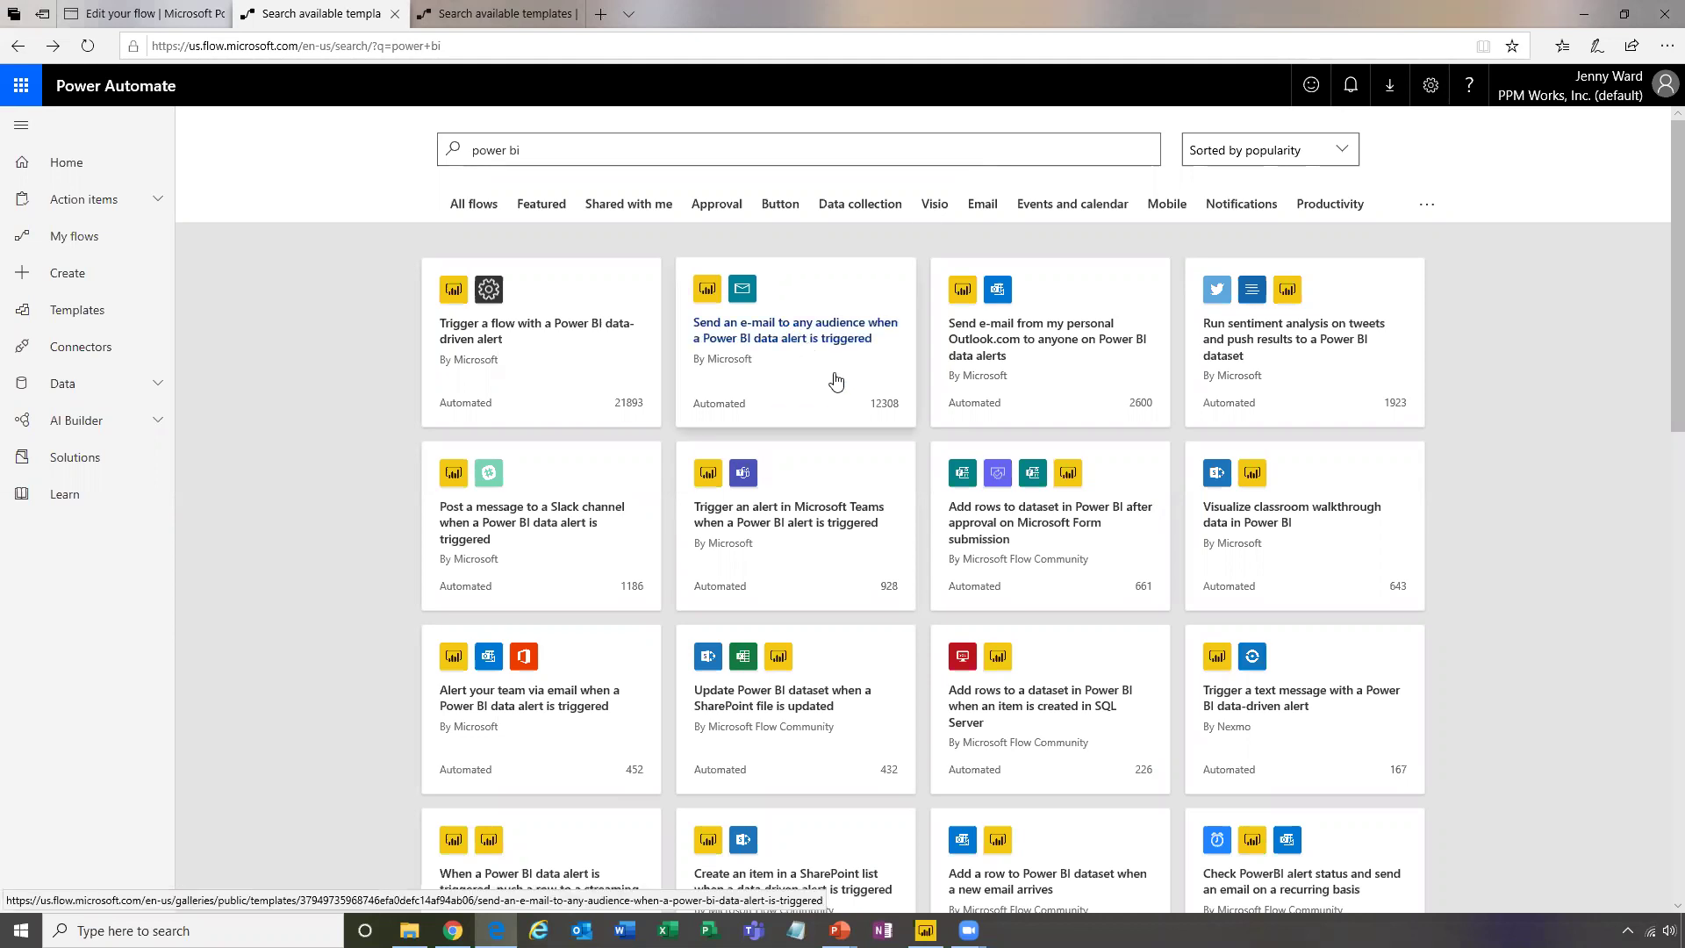
# Create a flow from the Power BI data-alert e-mail template after checking its Power BI connection account
pyautogui.click(825, 336)
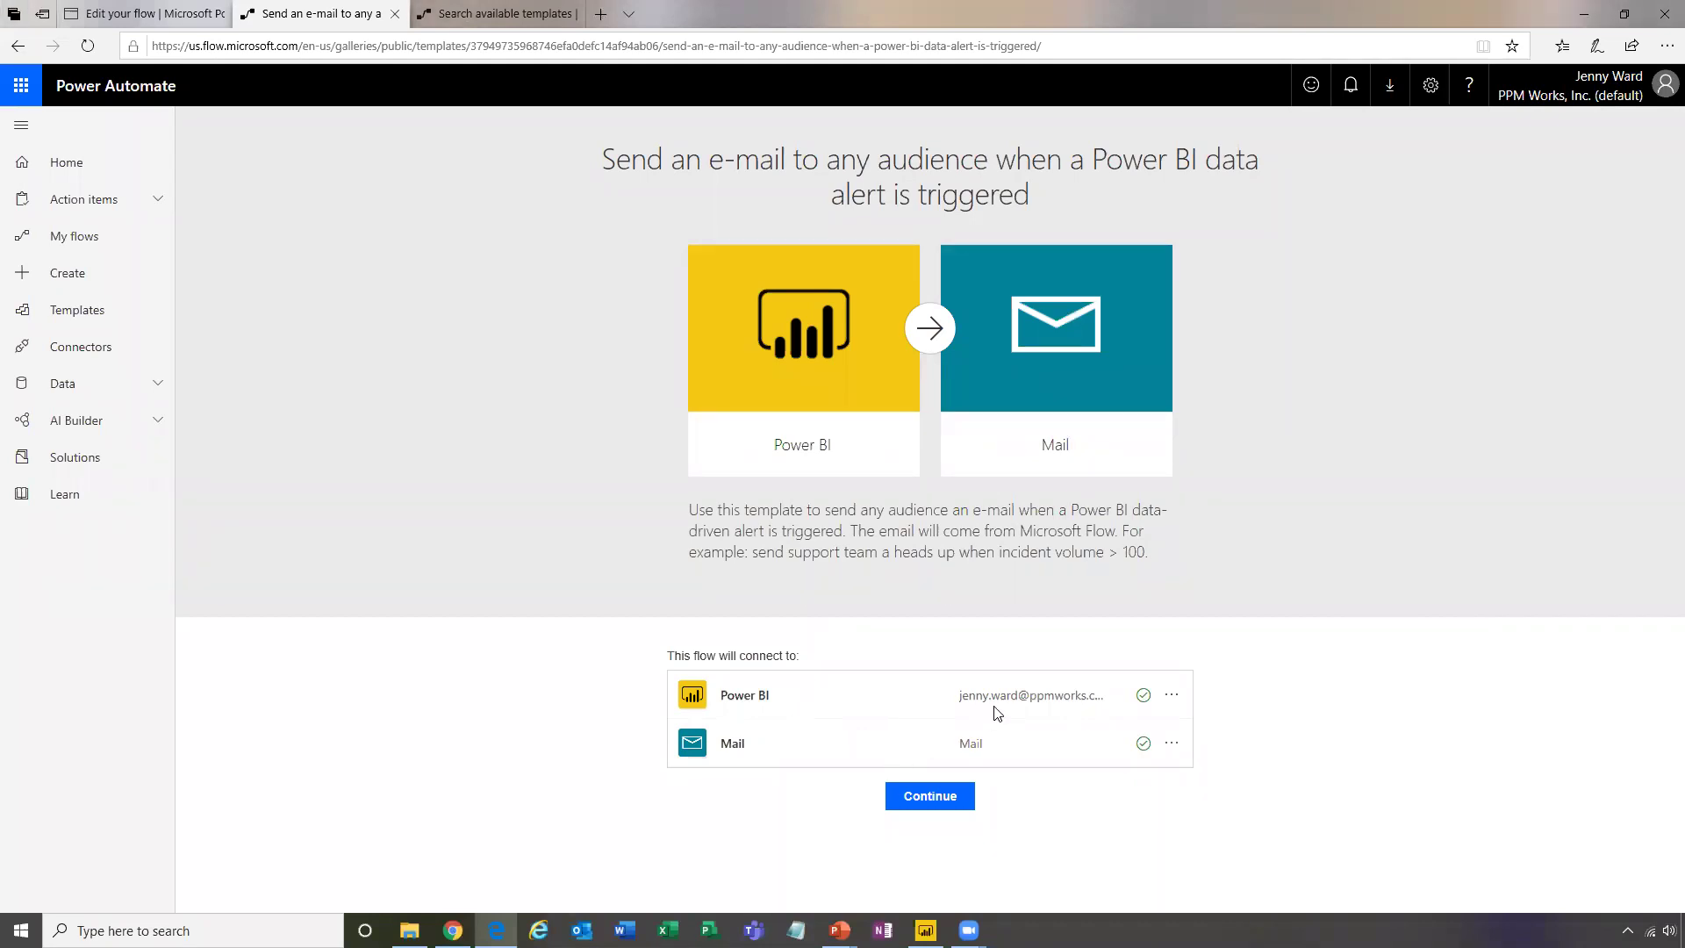
pyautogui.click(1173, 696)
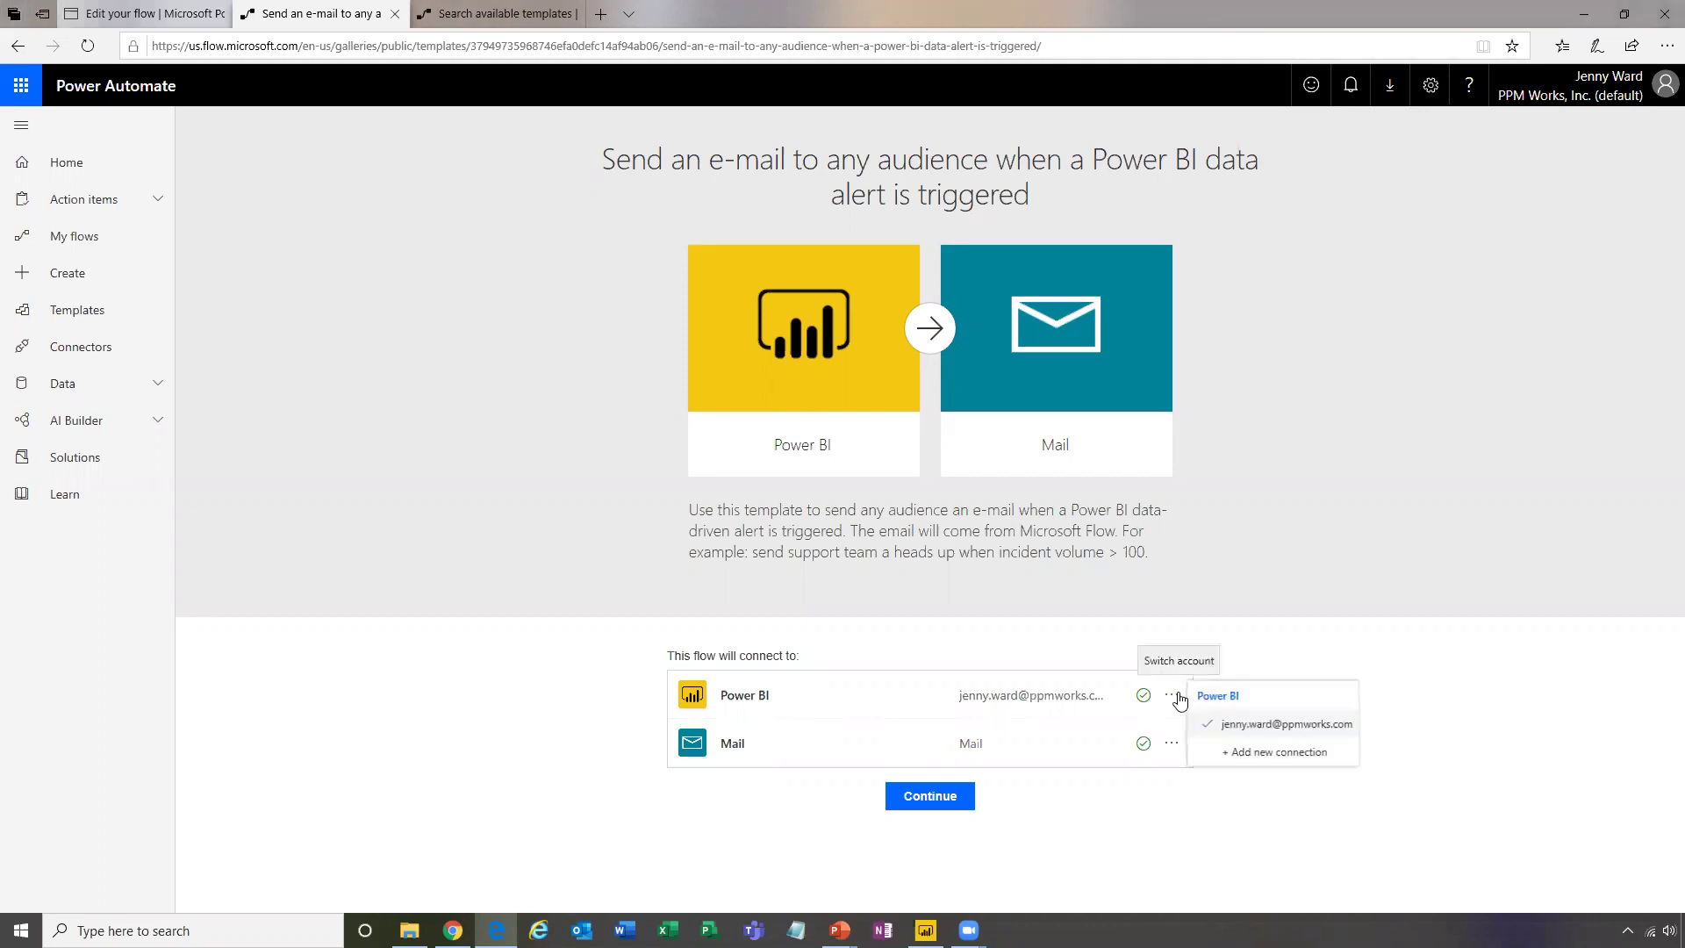
pyautogui.click(1445, 769)
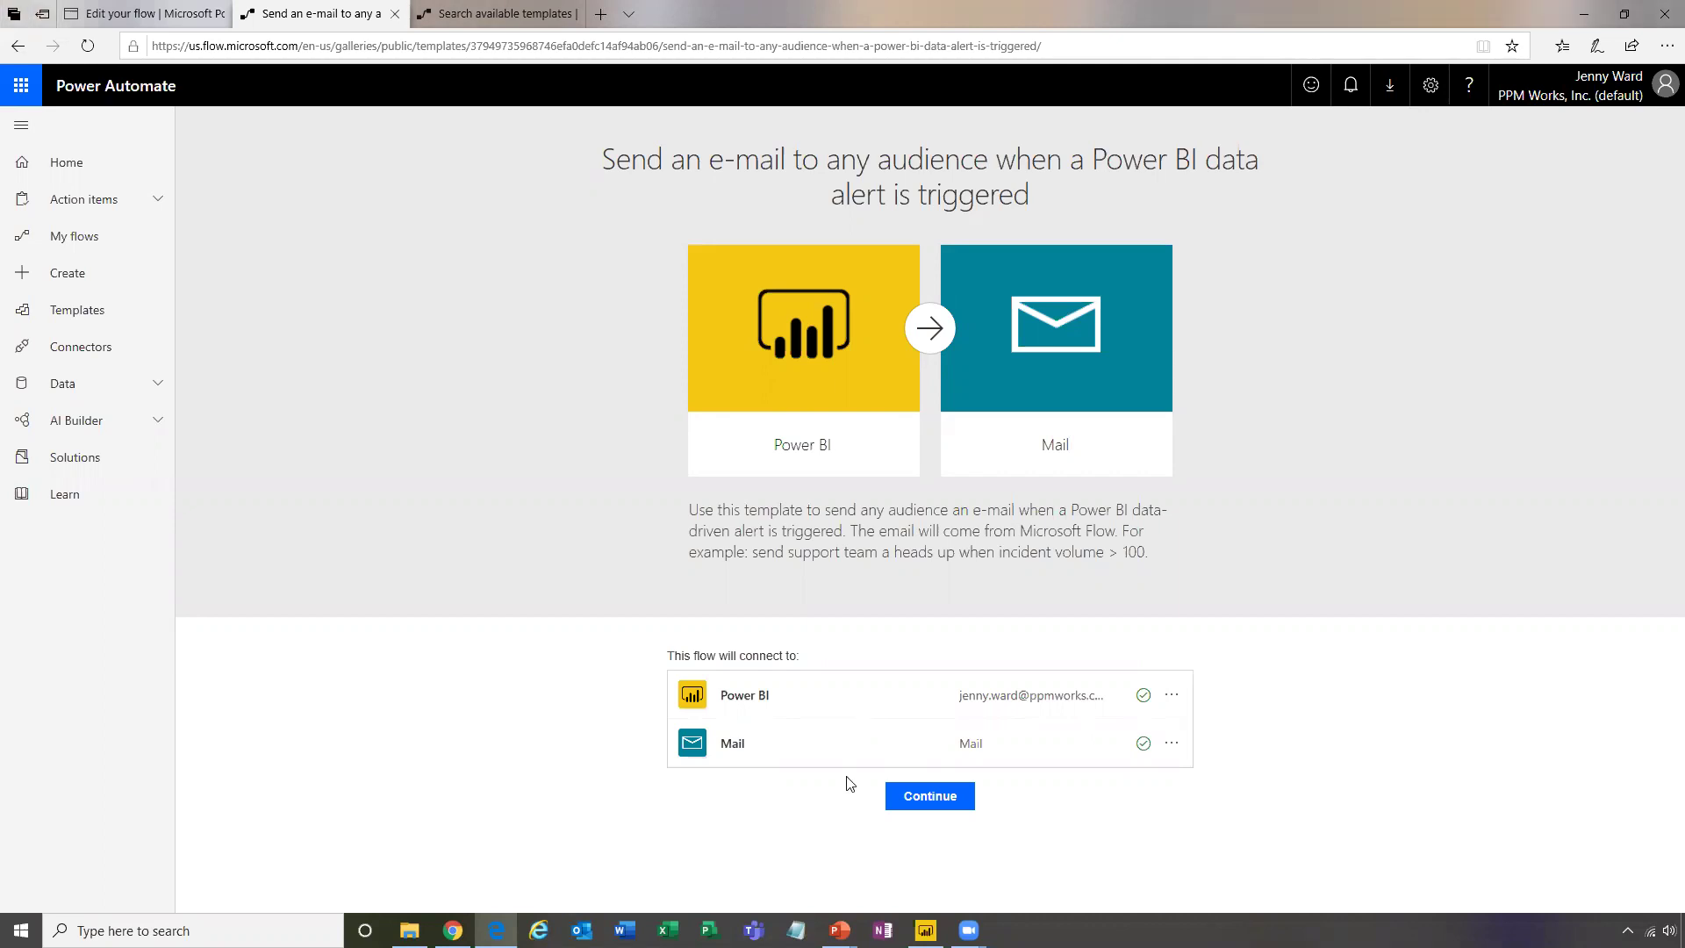
pyautogui.click(927, 801)
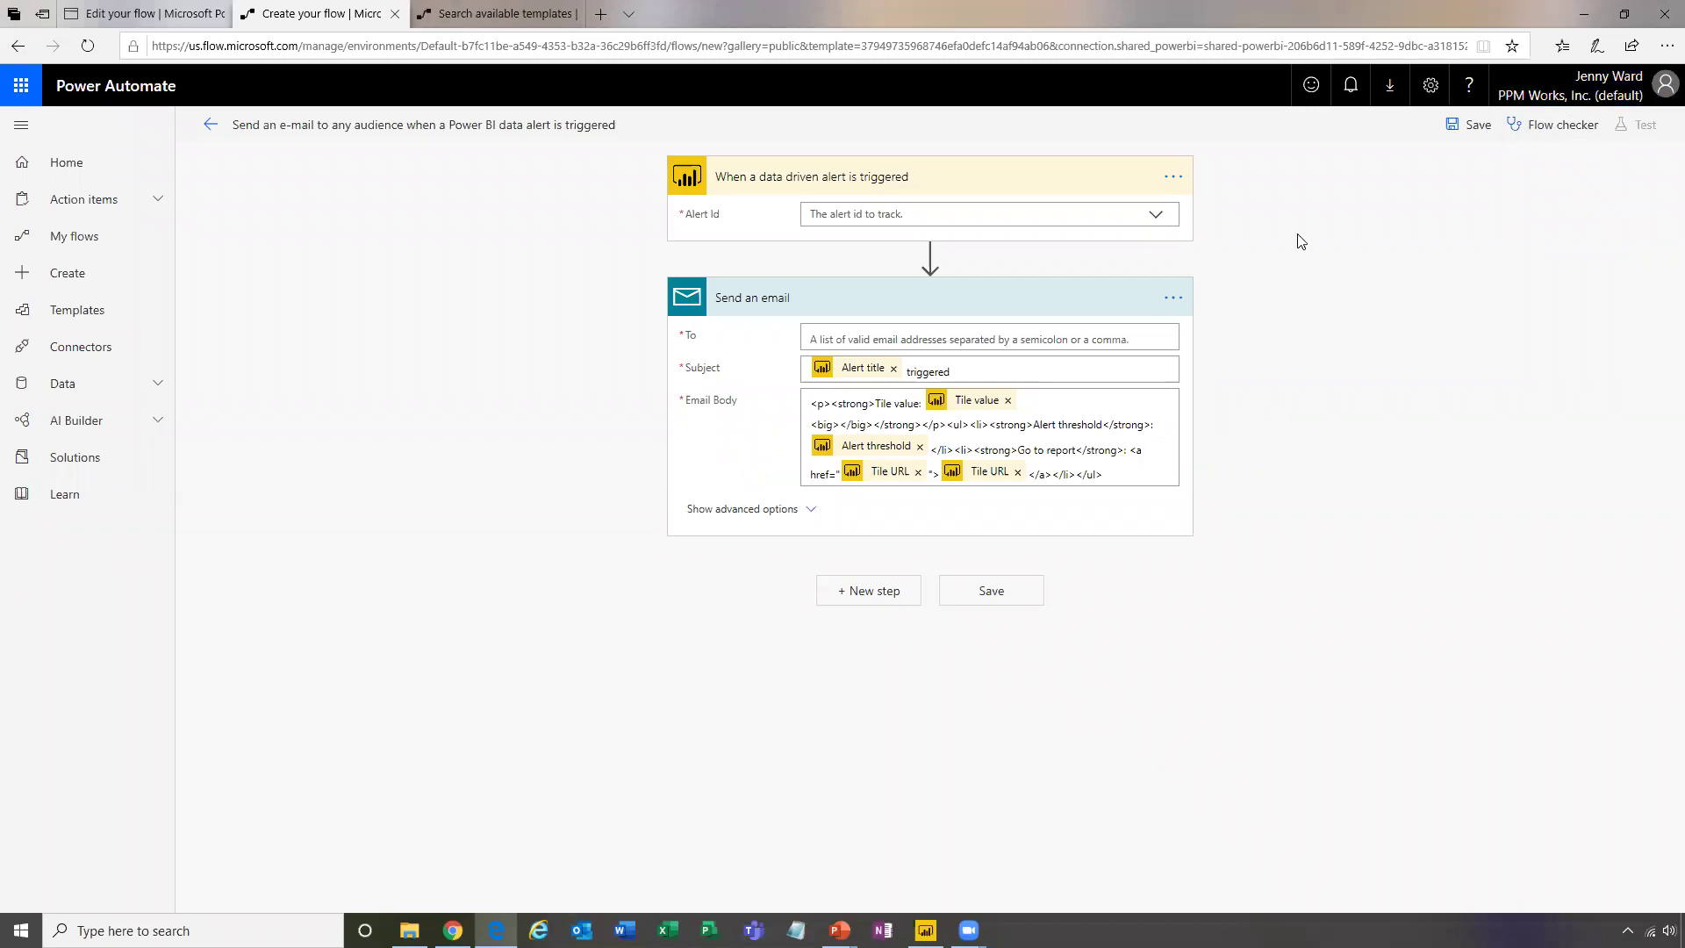
# Open the Alert Id dropdown in the 'When a data driven alert is triggered' trigger
pyautogui.click(1158, 216)
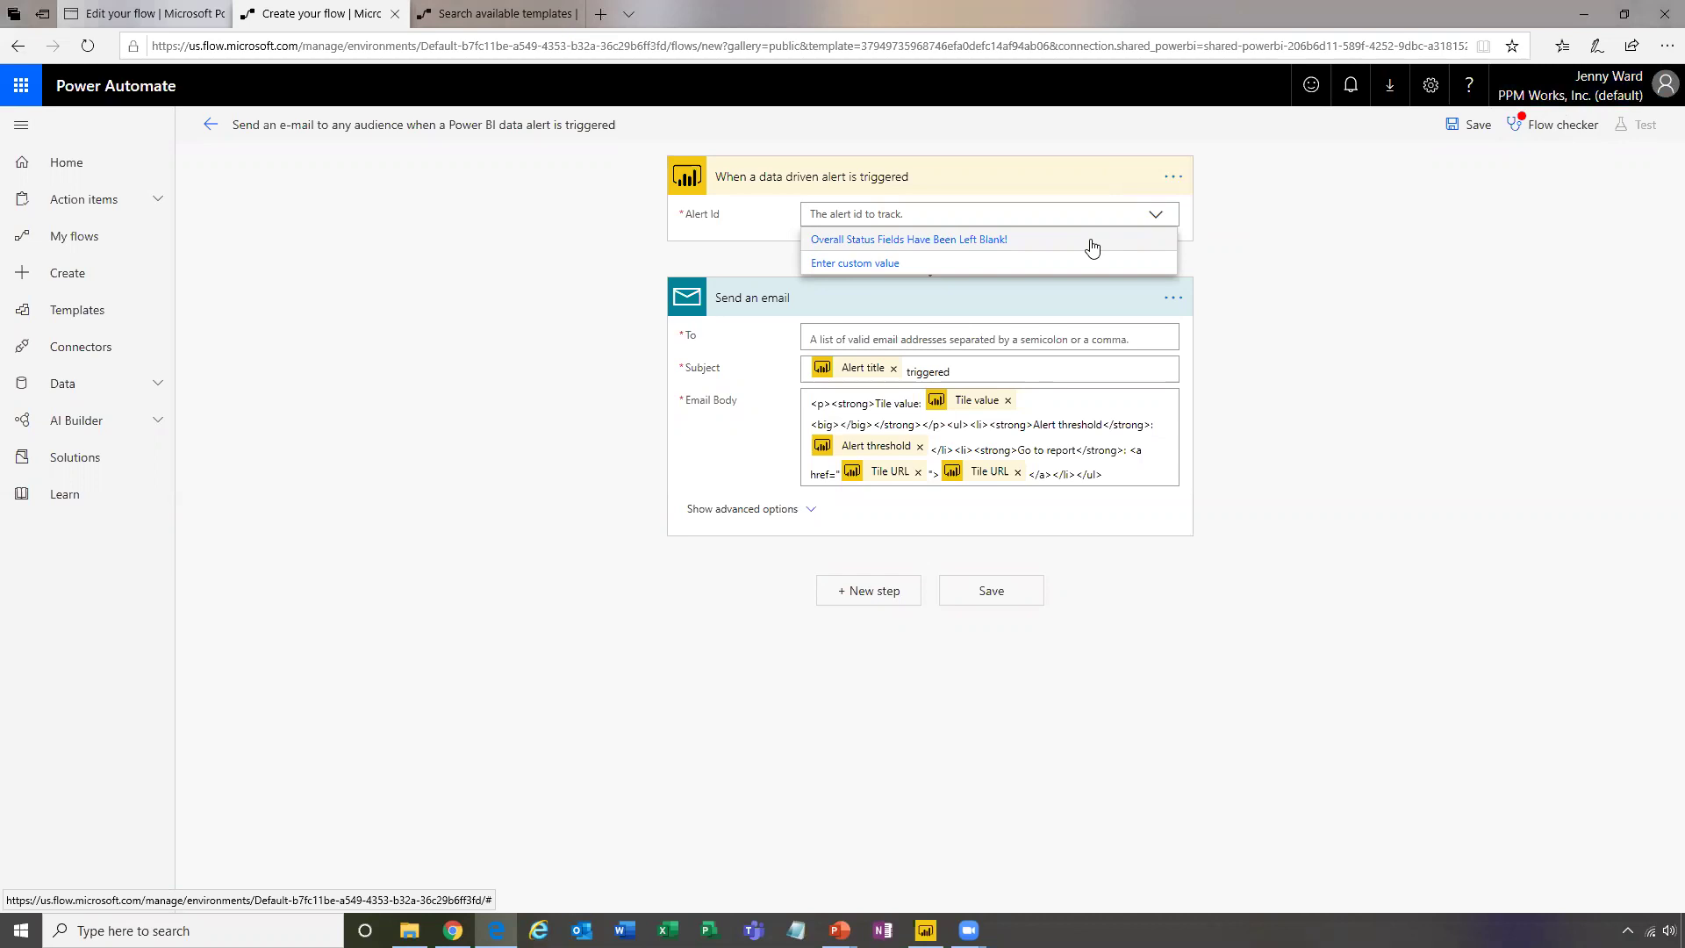
# Select the 'Overall Status Fields Have Been Left Blank!' alert and enter the company Info mailbox as recipient
pyautogui.click(1091, 248)
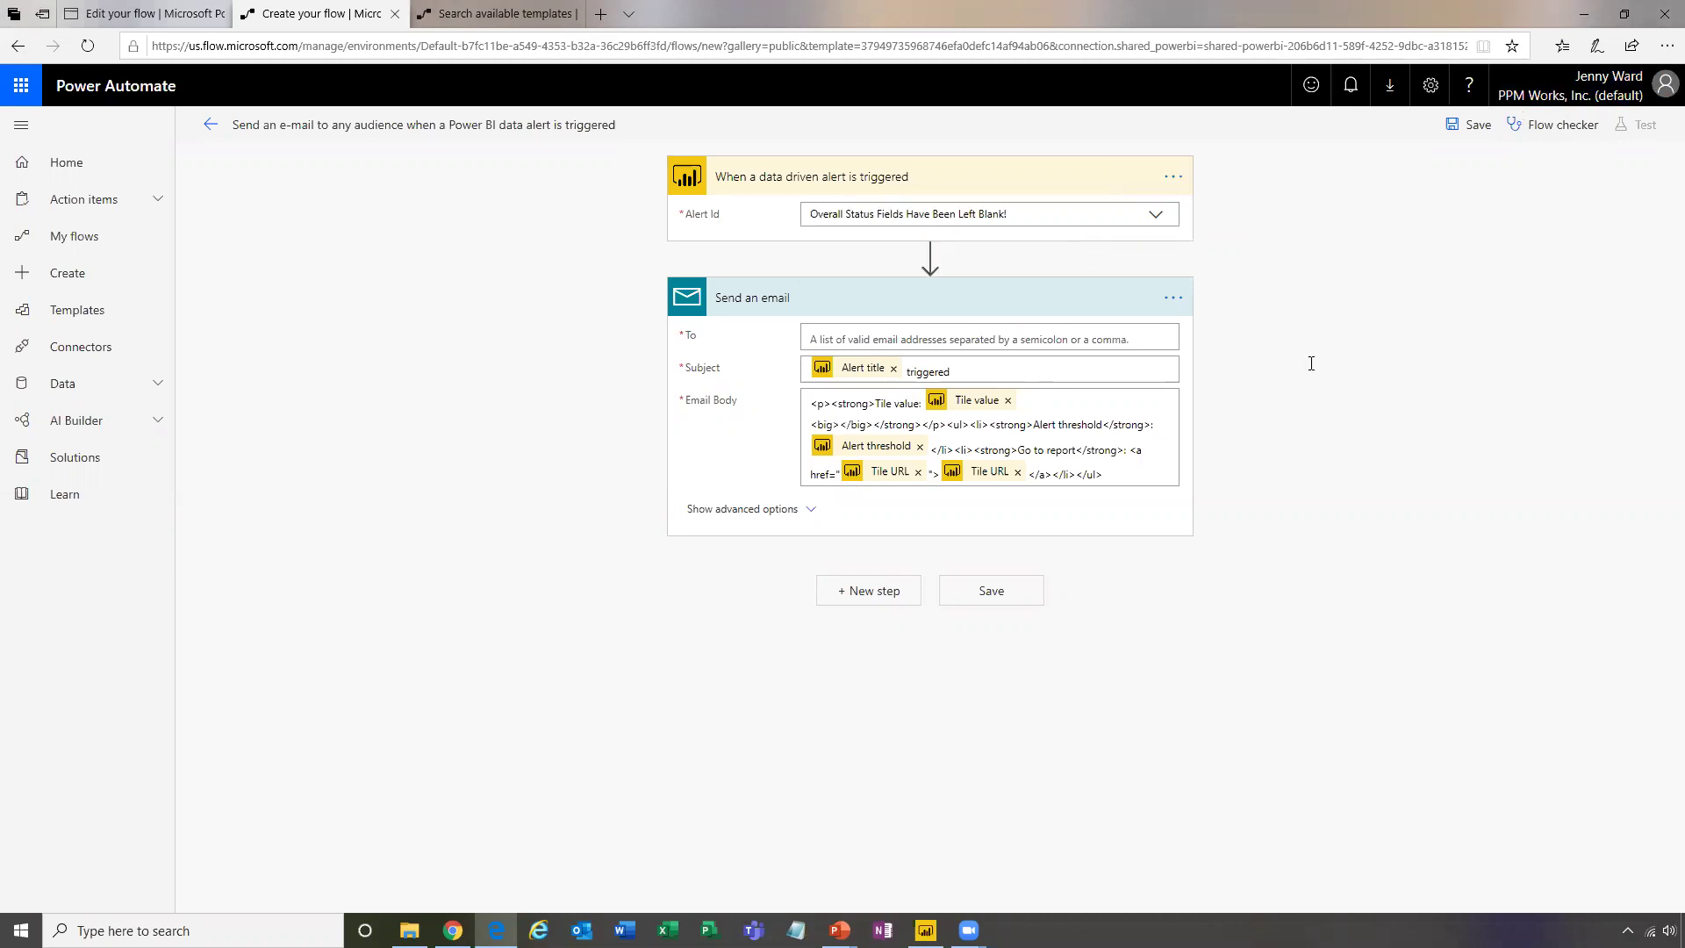
pyautogui.click(1068, 342)
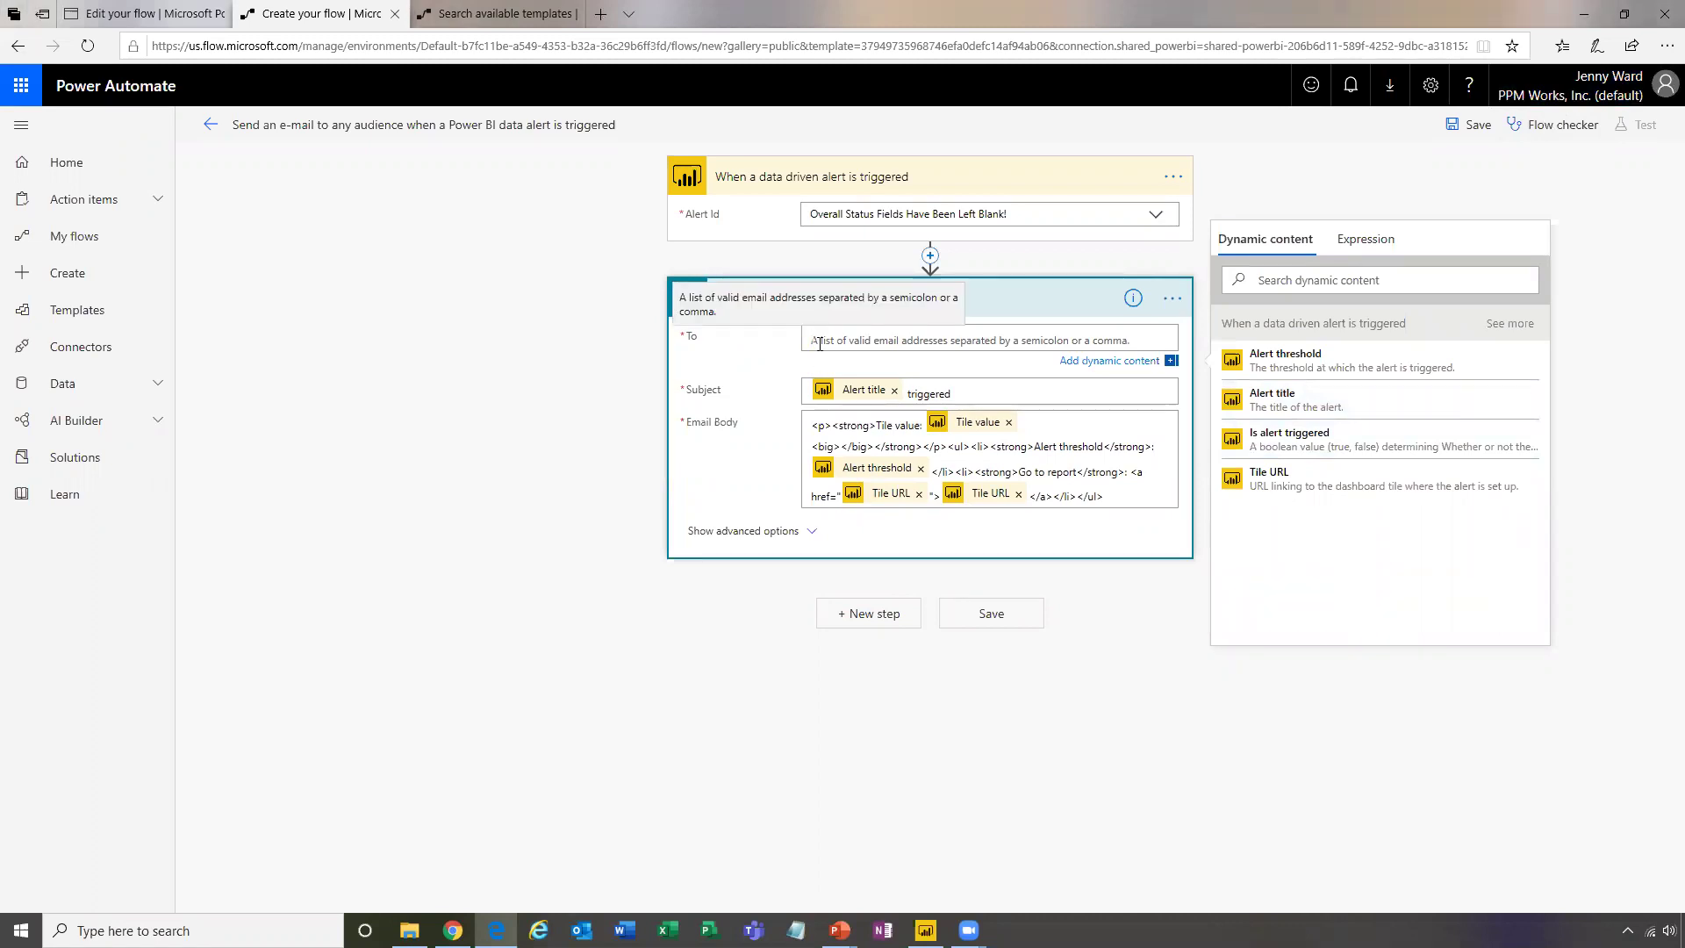
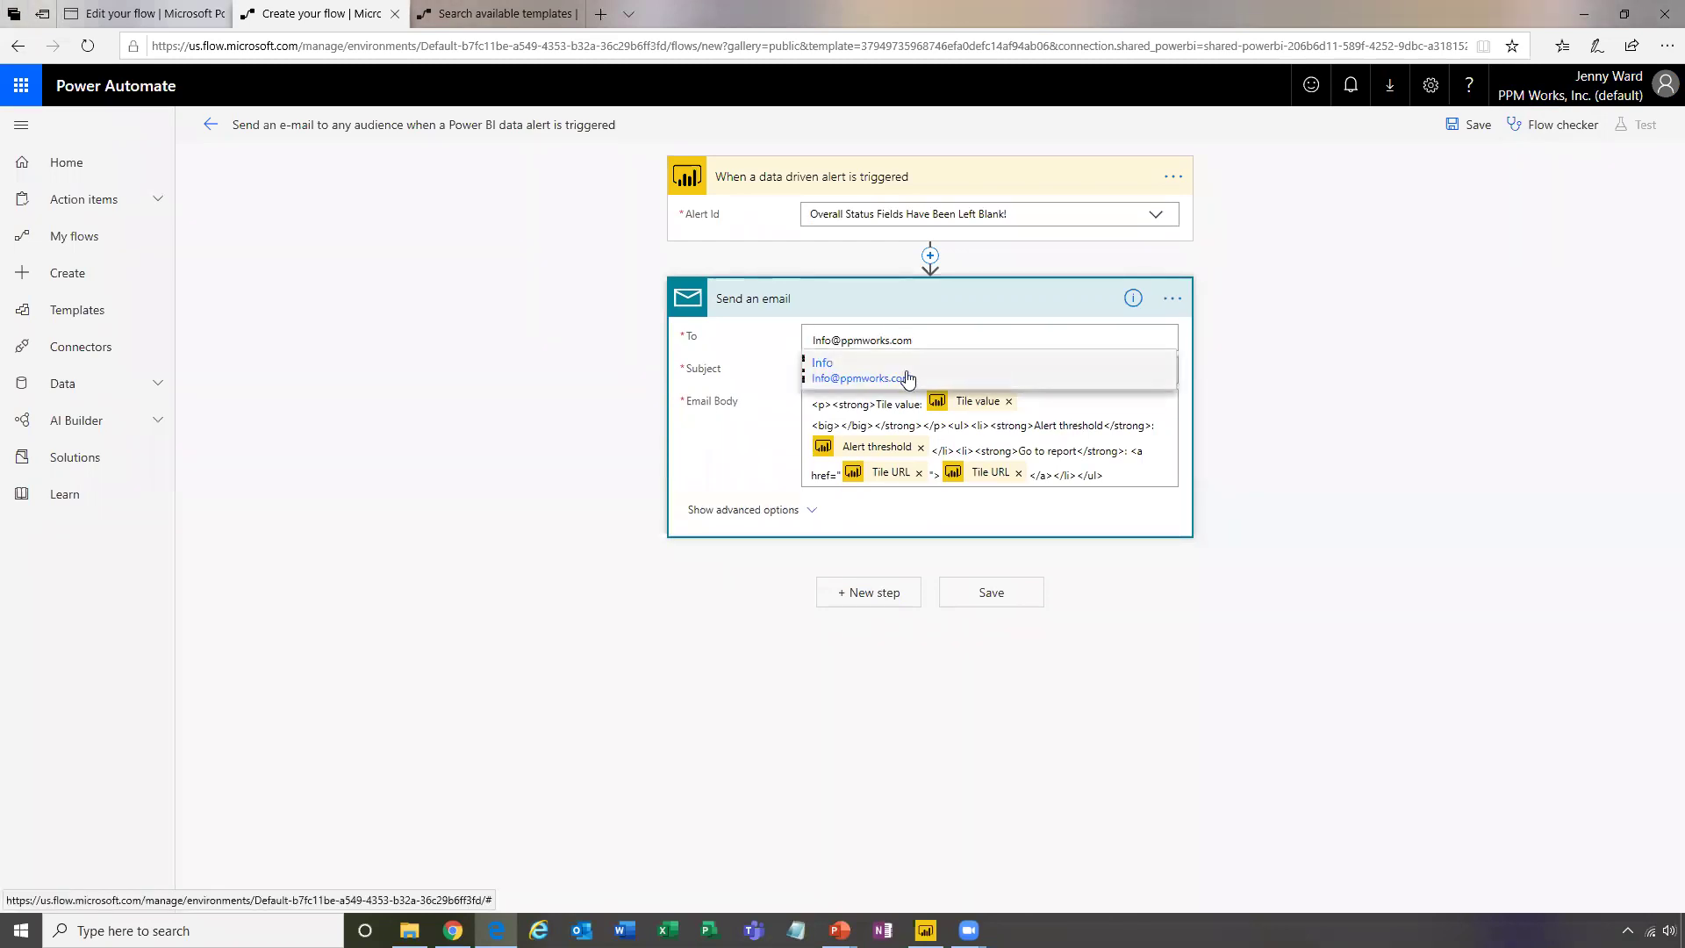
pyautogui.click(956, 376)
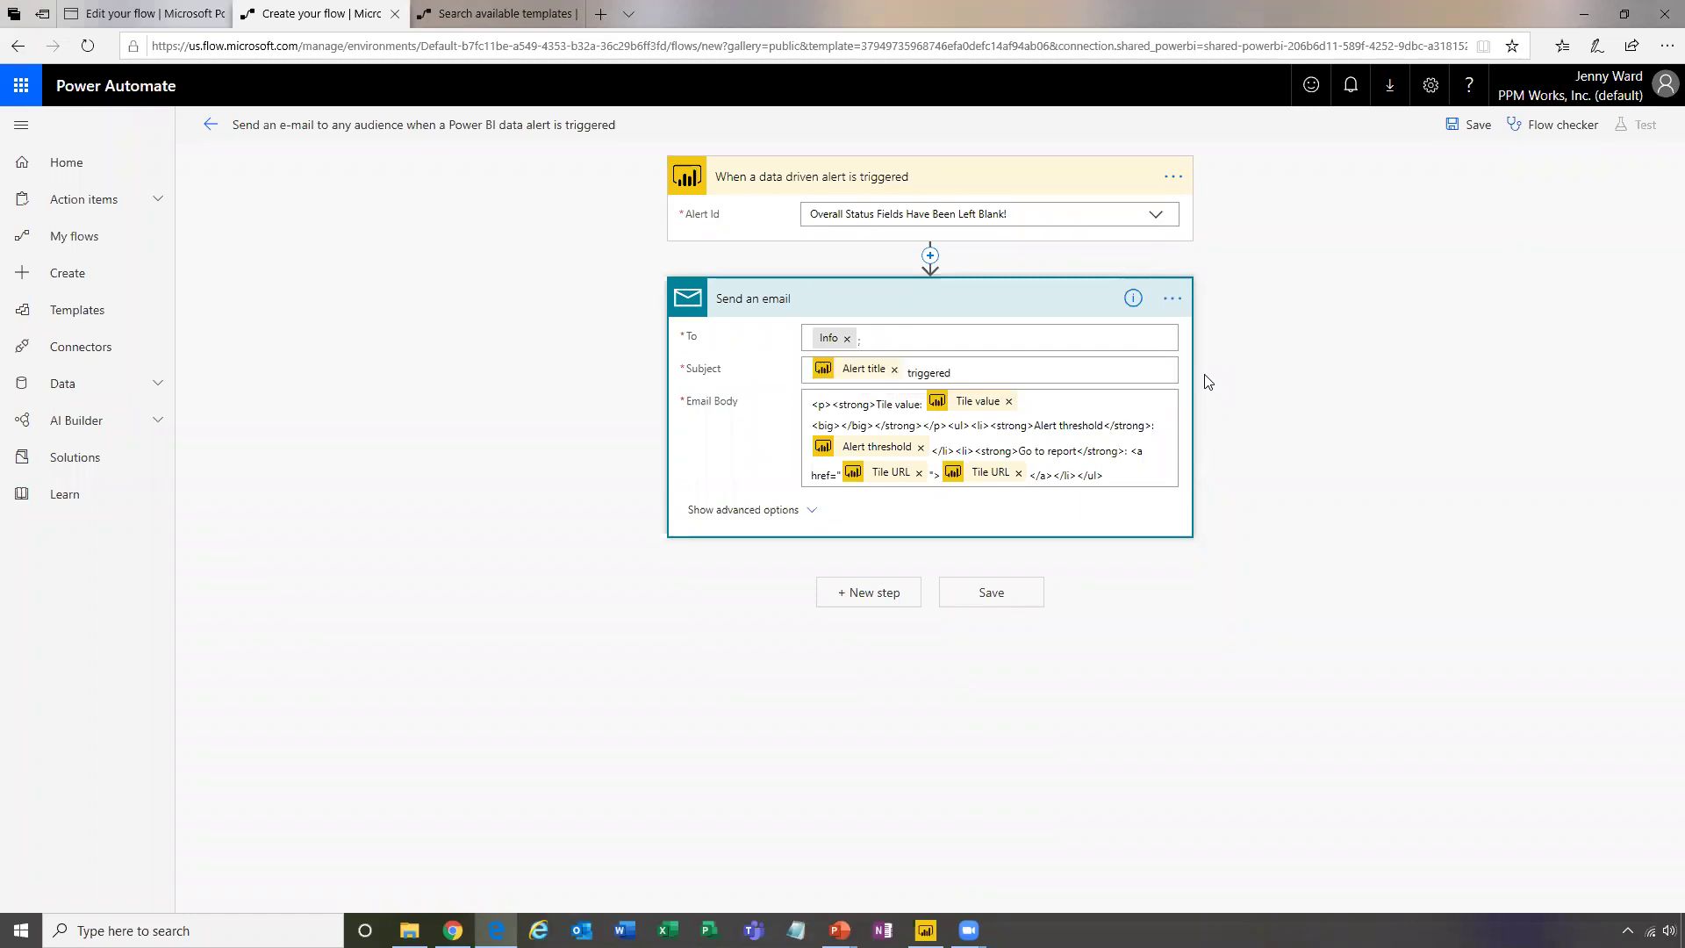
pyautogui.click(847, 339)
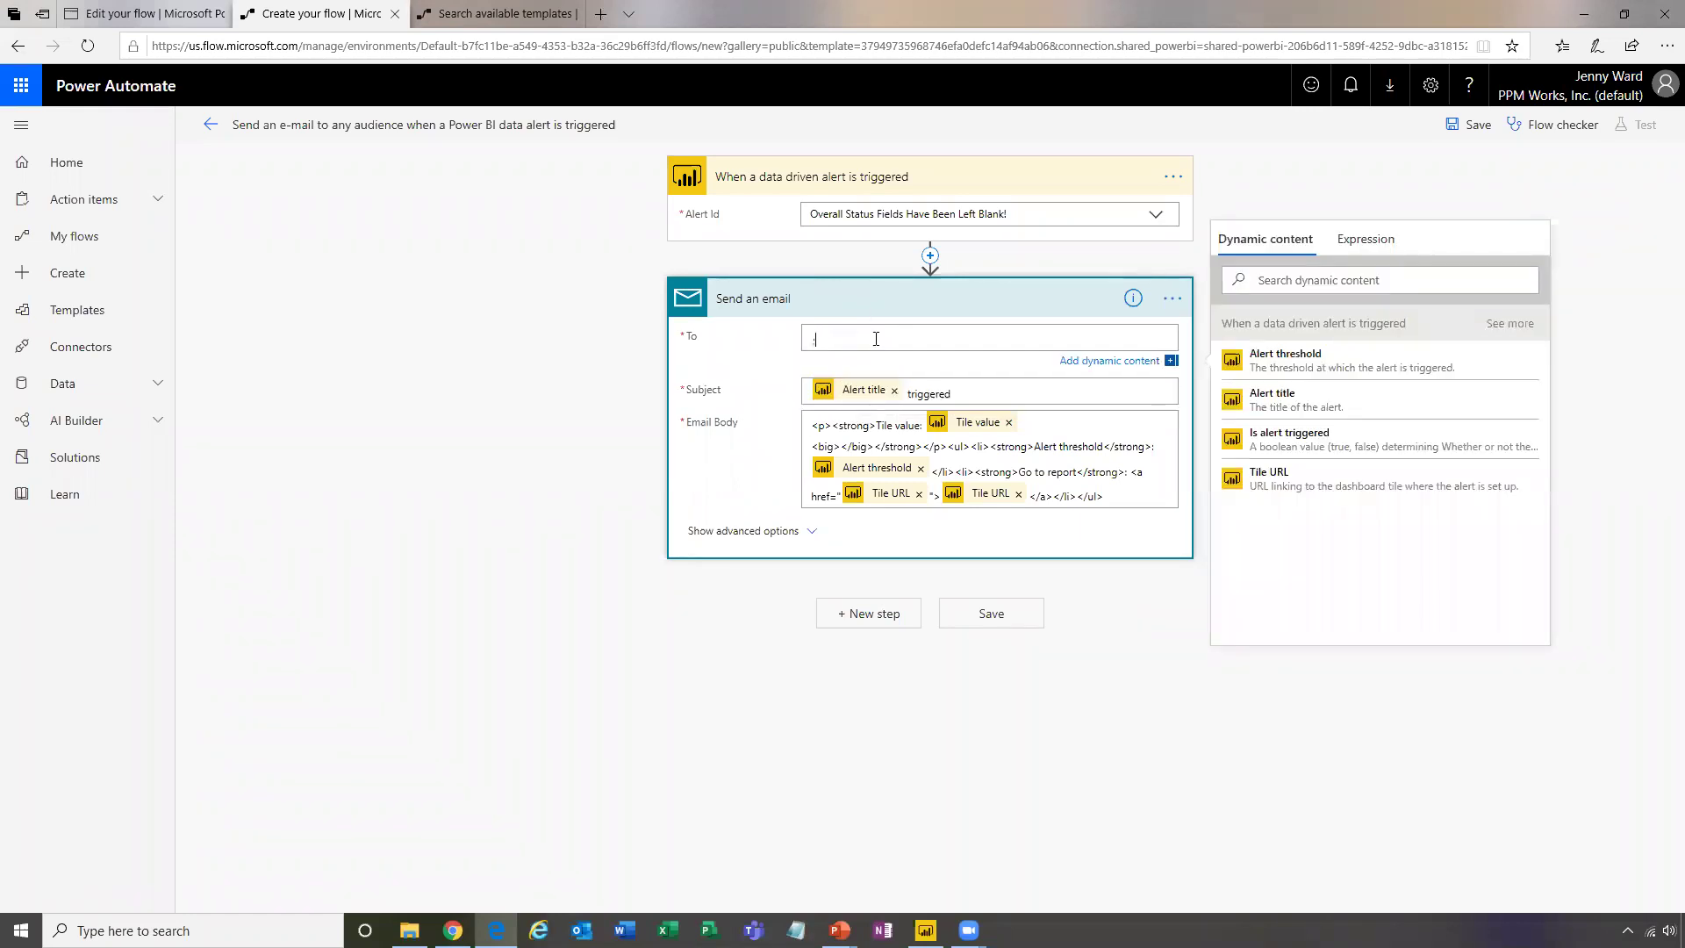
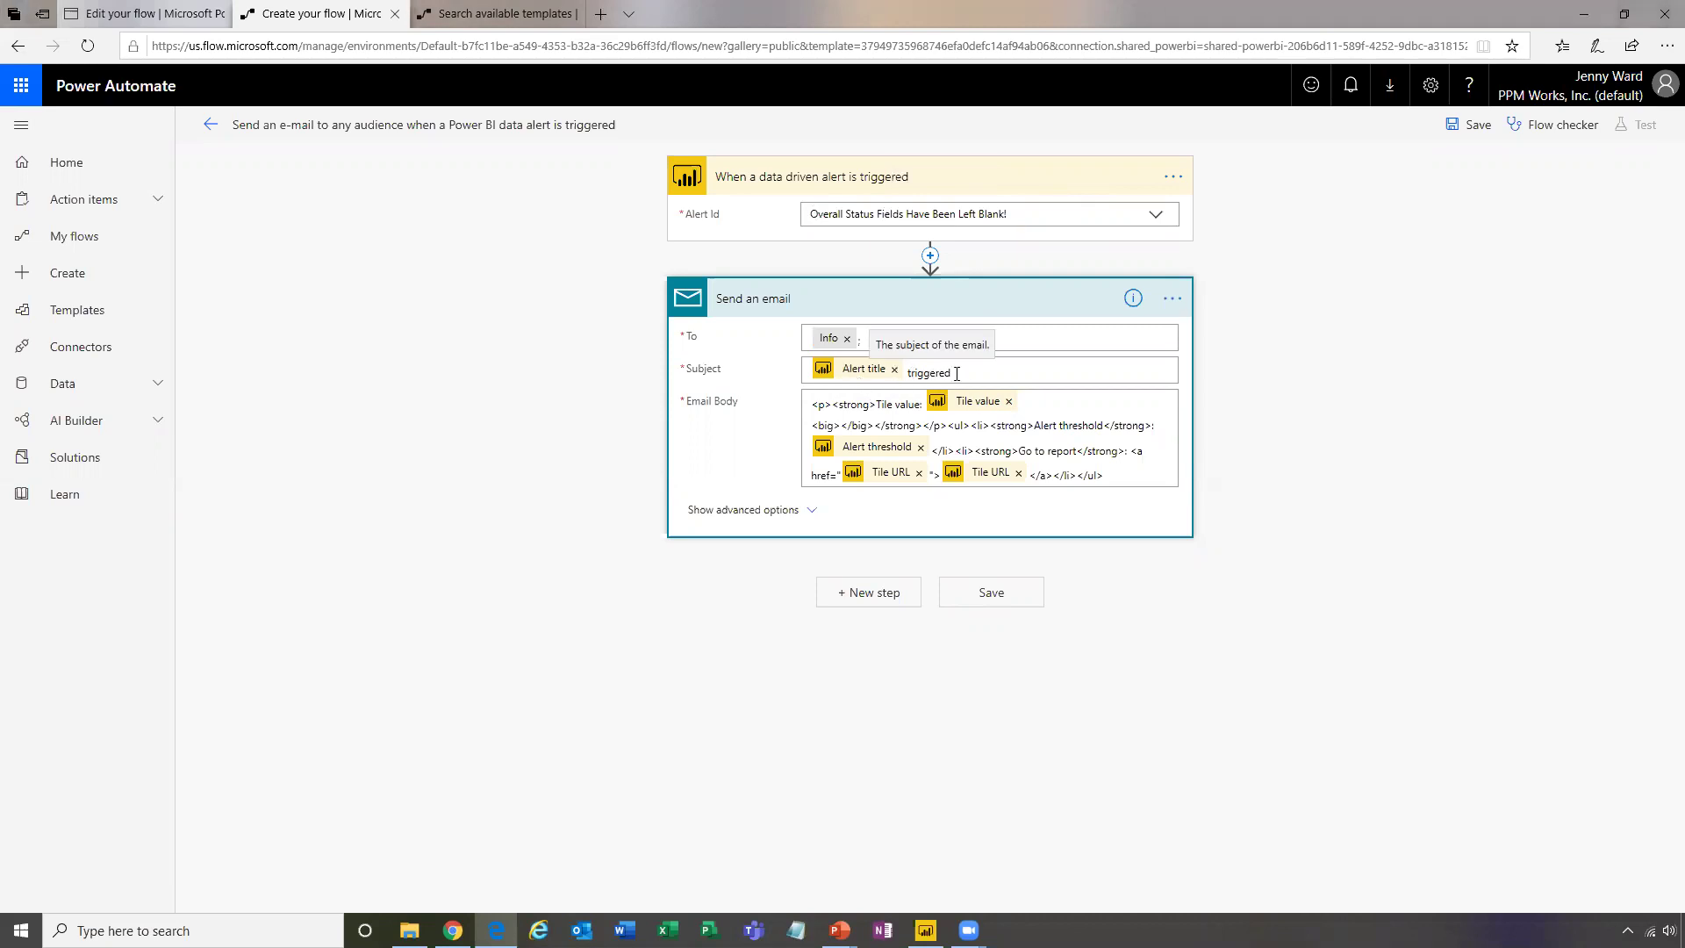
pyautogui.click(969, 370)
pyautogui.doubleClick(943, 370)
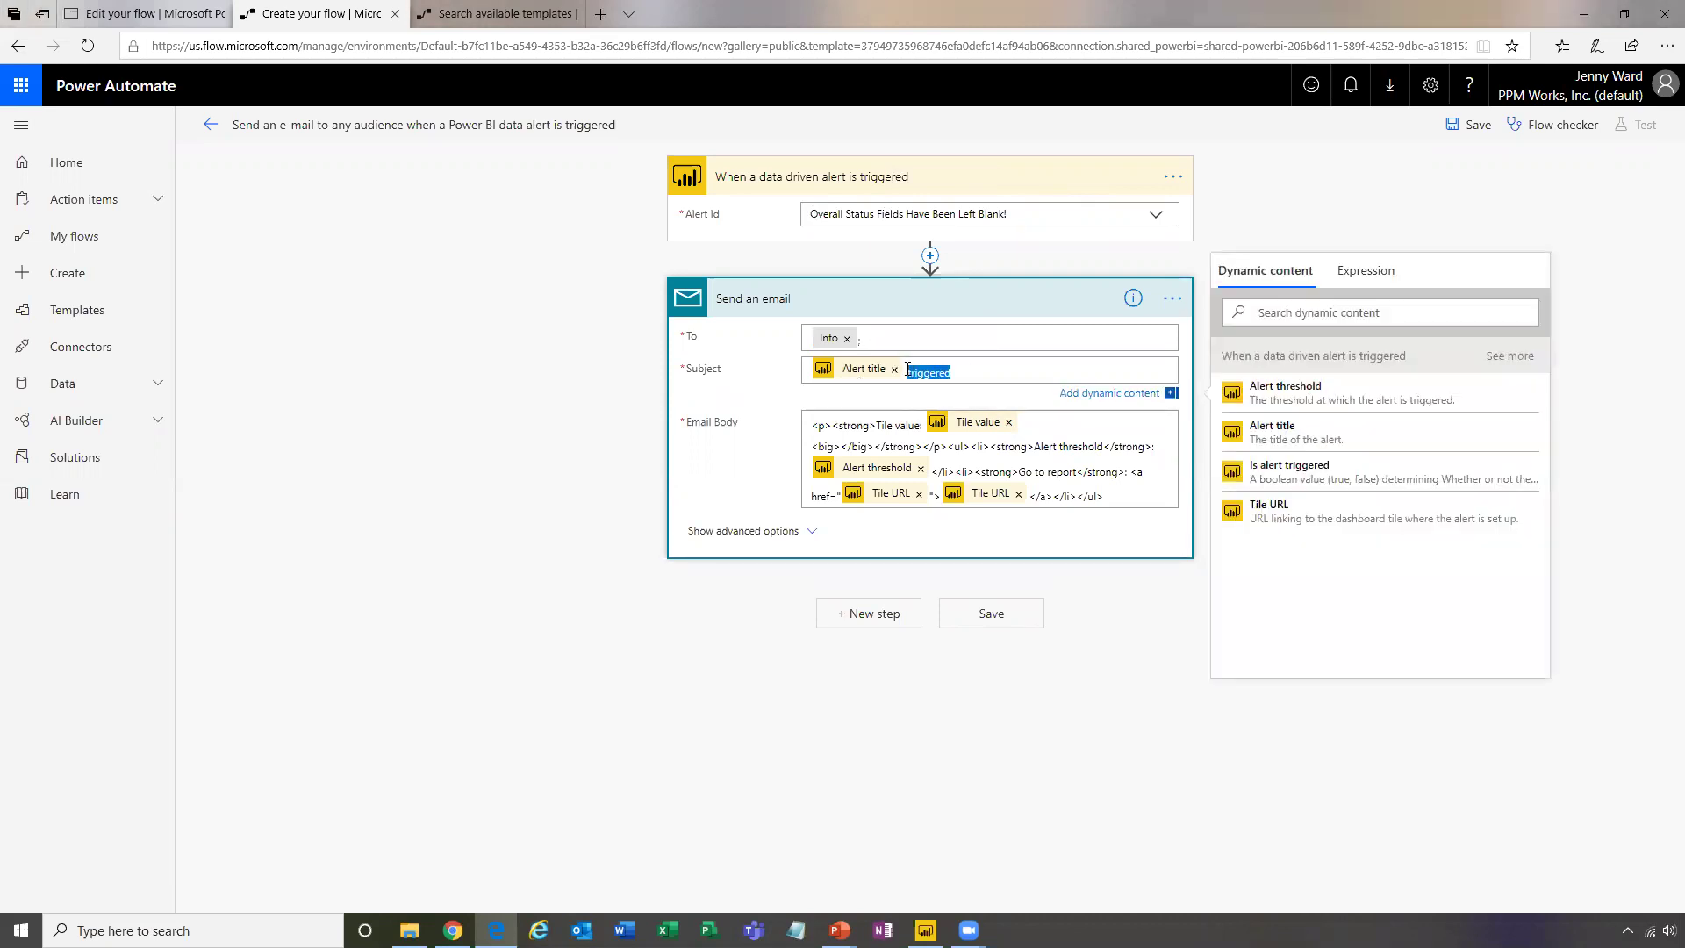
pyautogui.click(1083, 457)
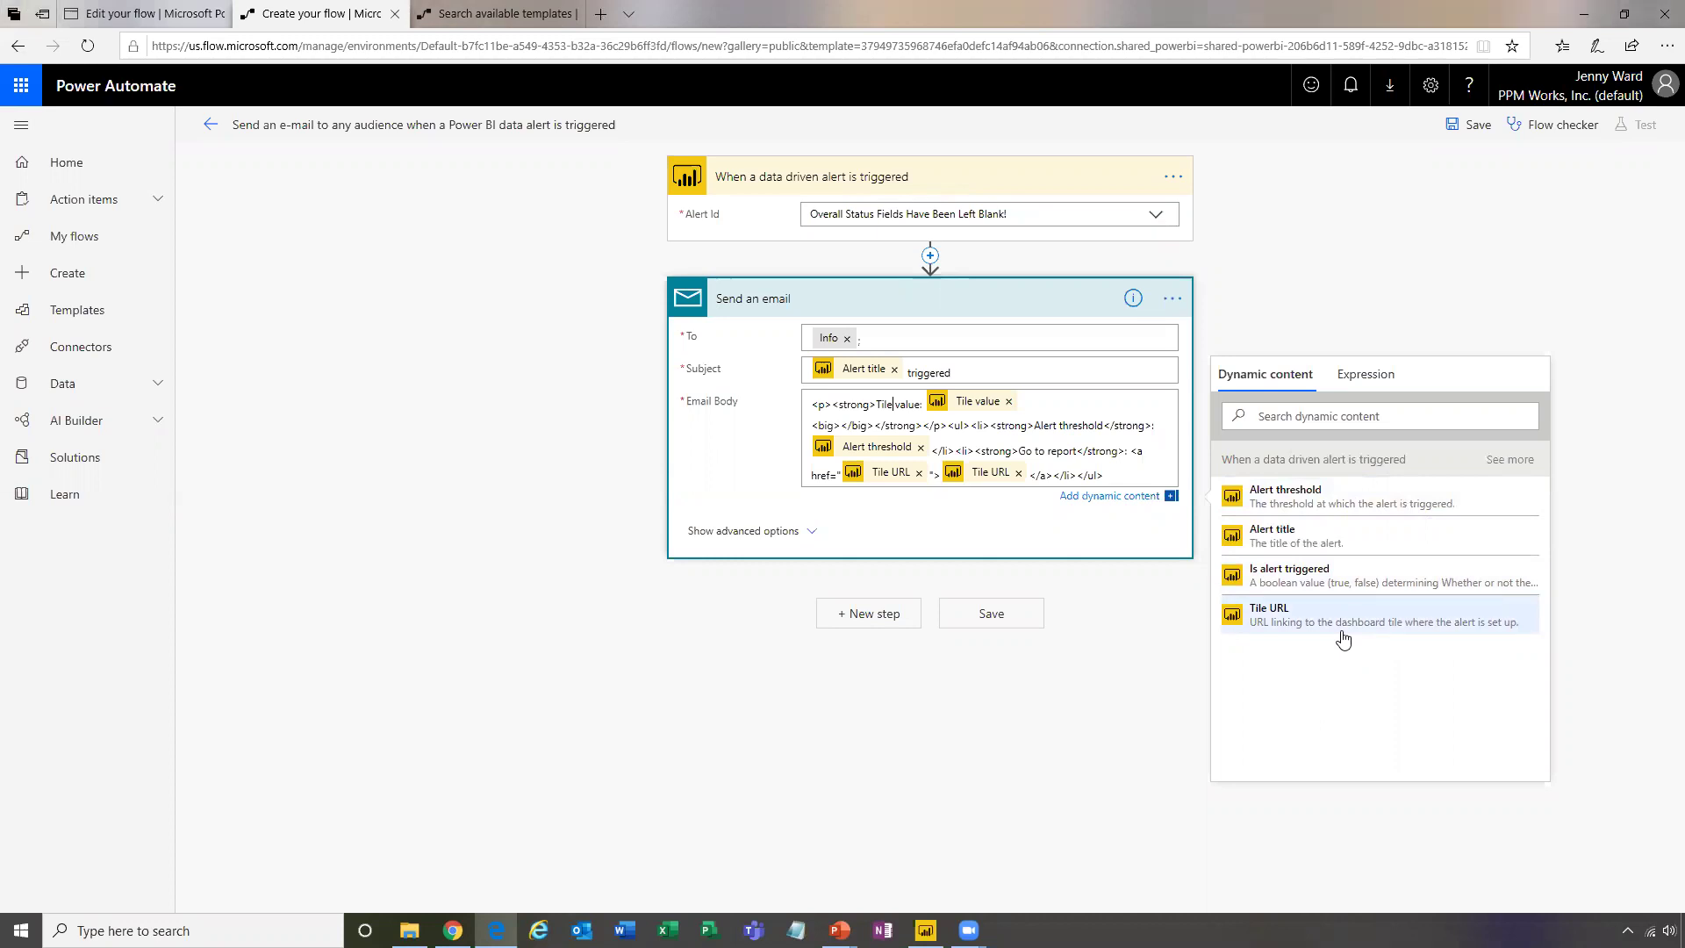
pyautogui.click(1486, 200)
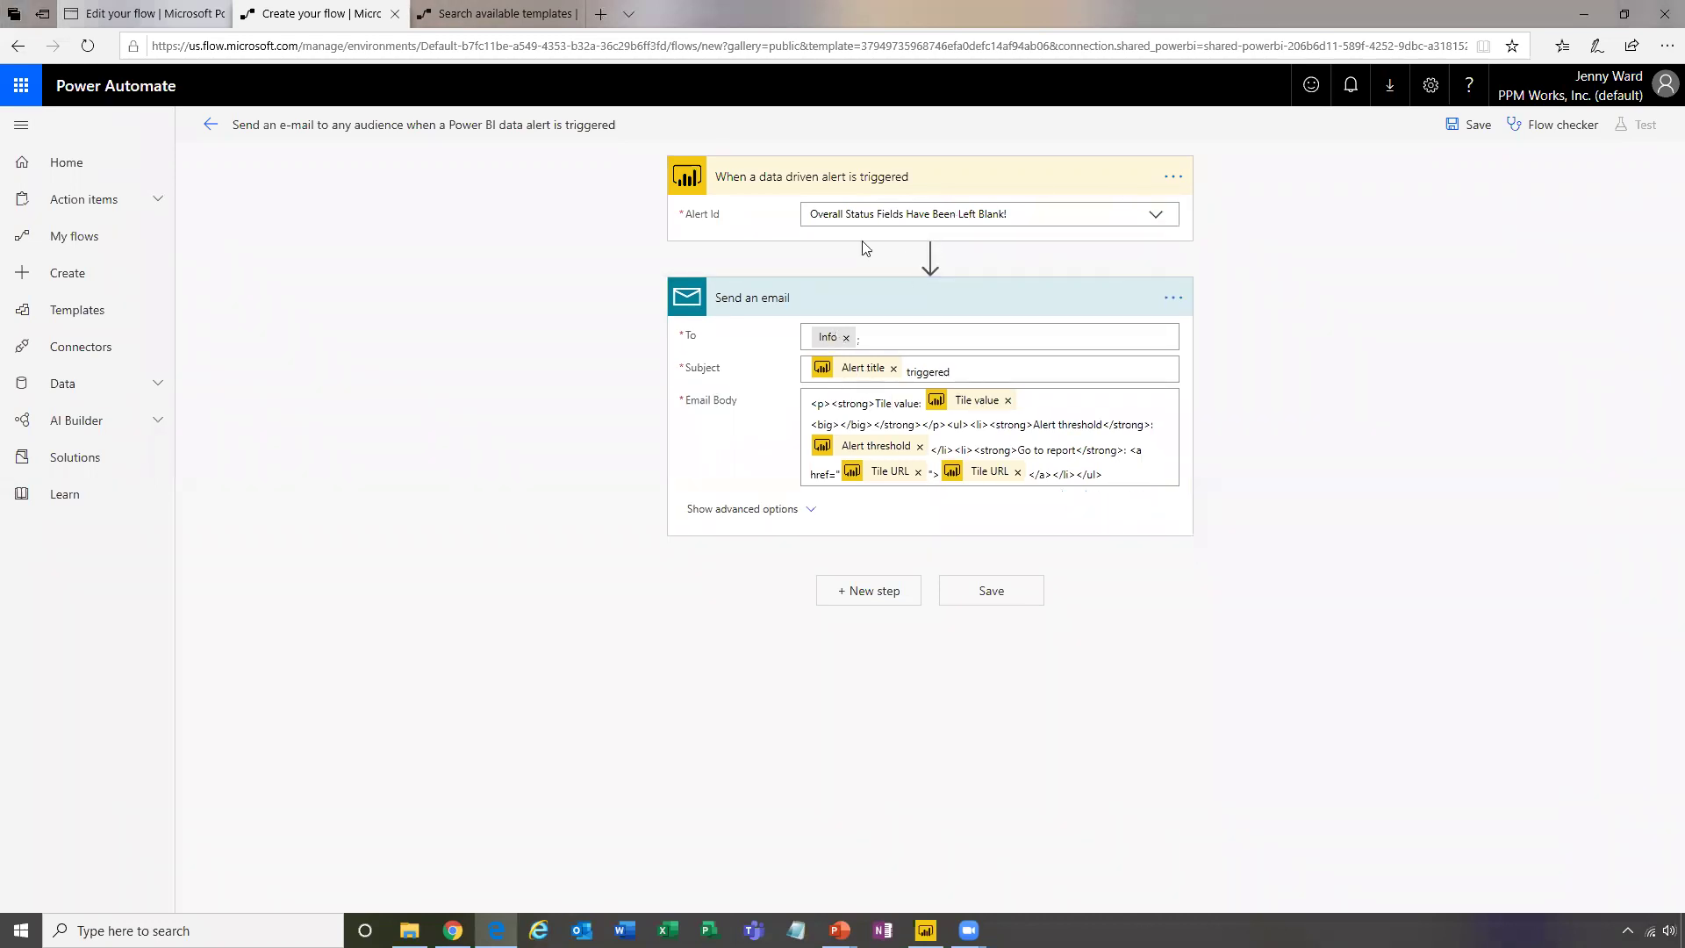
# Run Flow checker, then set Alert Id to a custom value to show the missing-alert error
pyautogui.click(1560, 123)
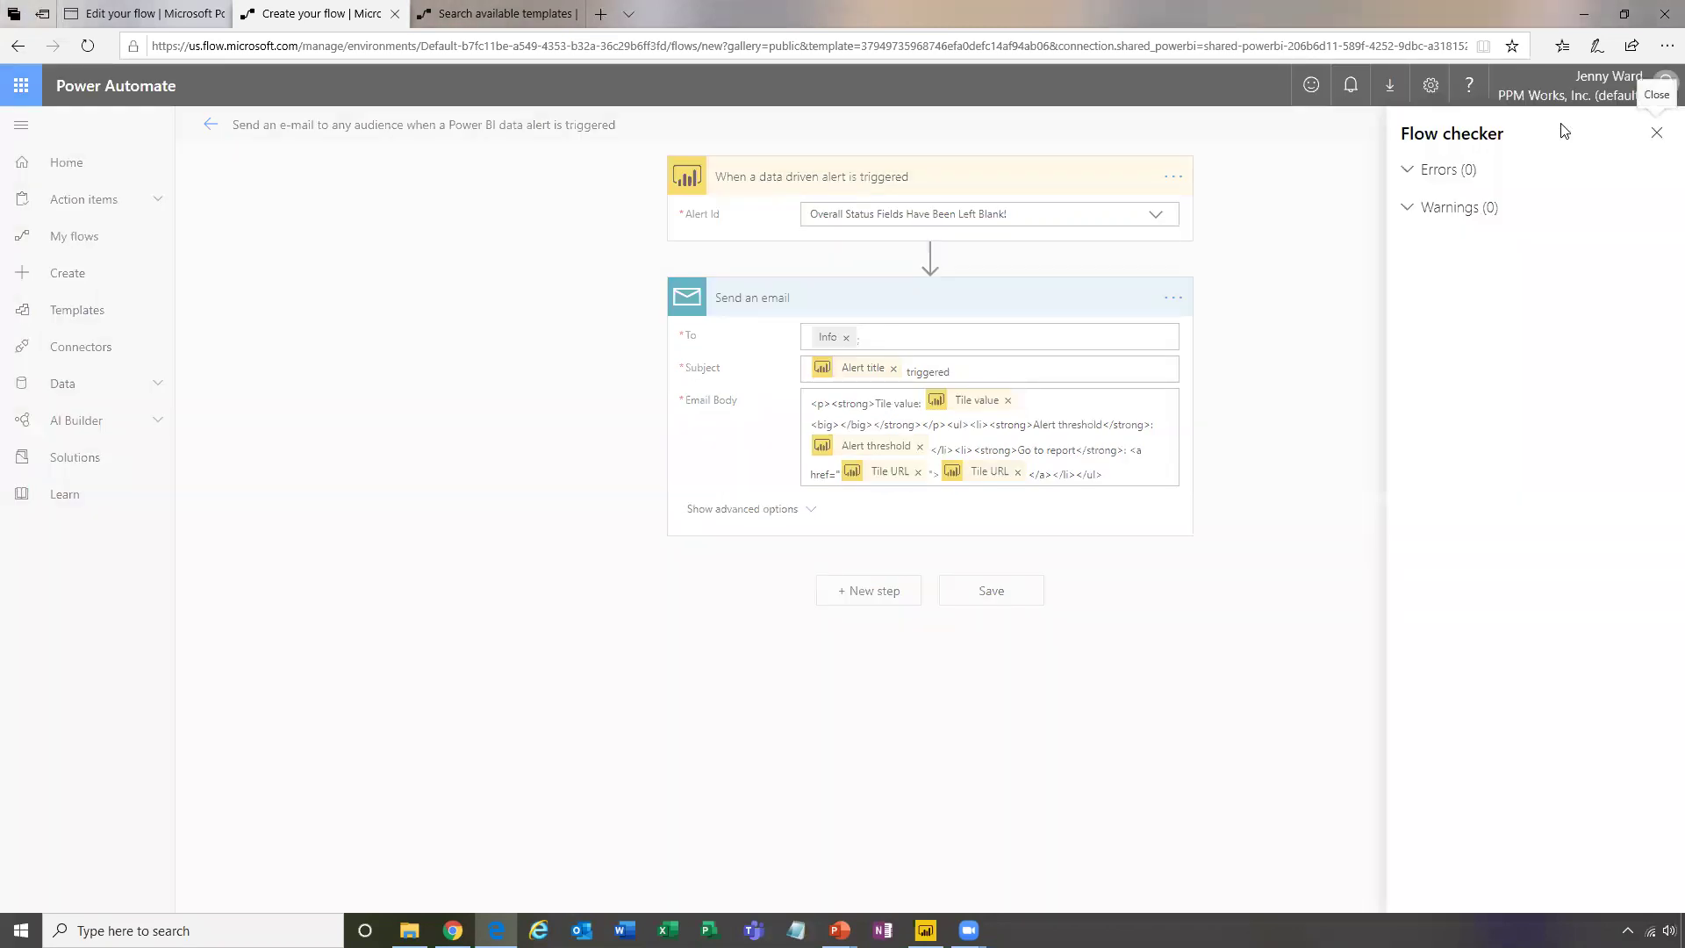
pyautogui.click(1656, 132)
pyautogui.click(1149, 216)
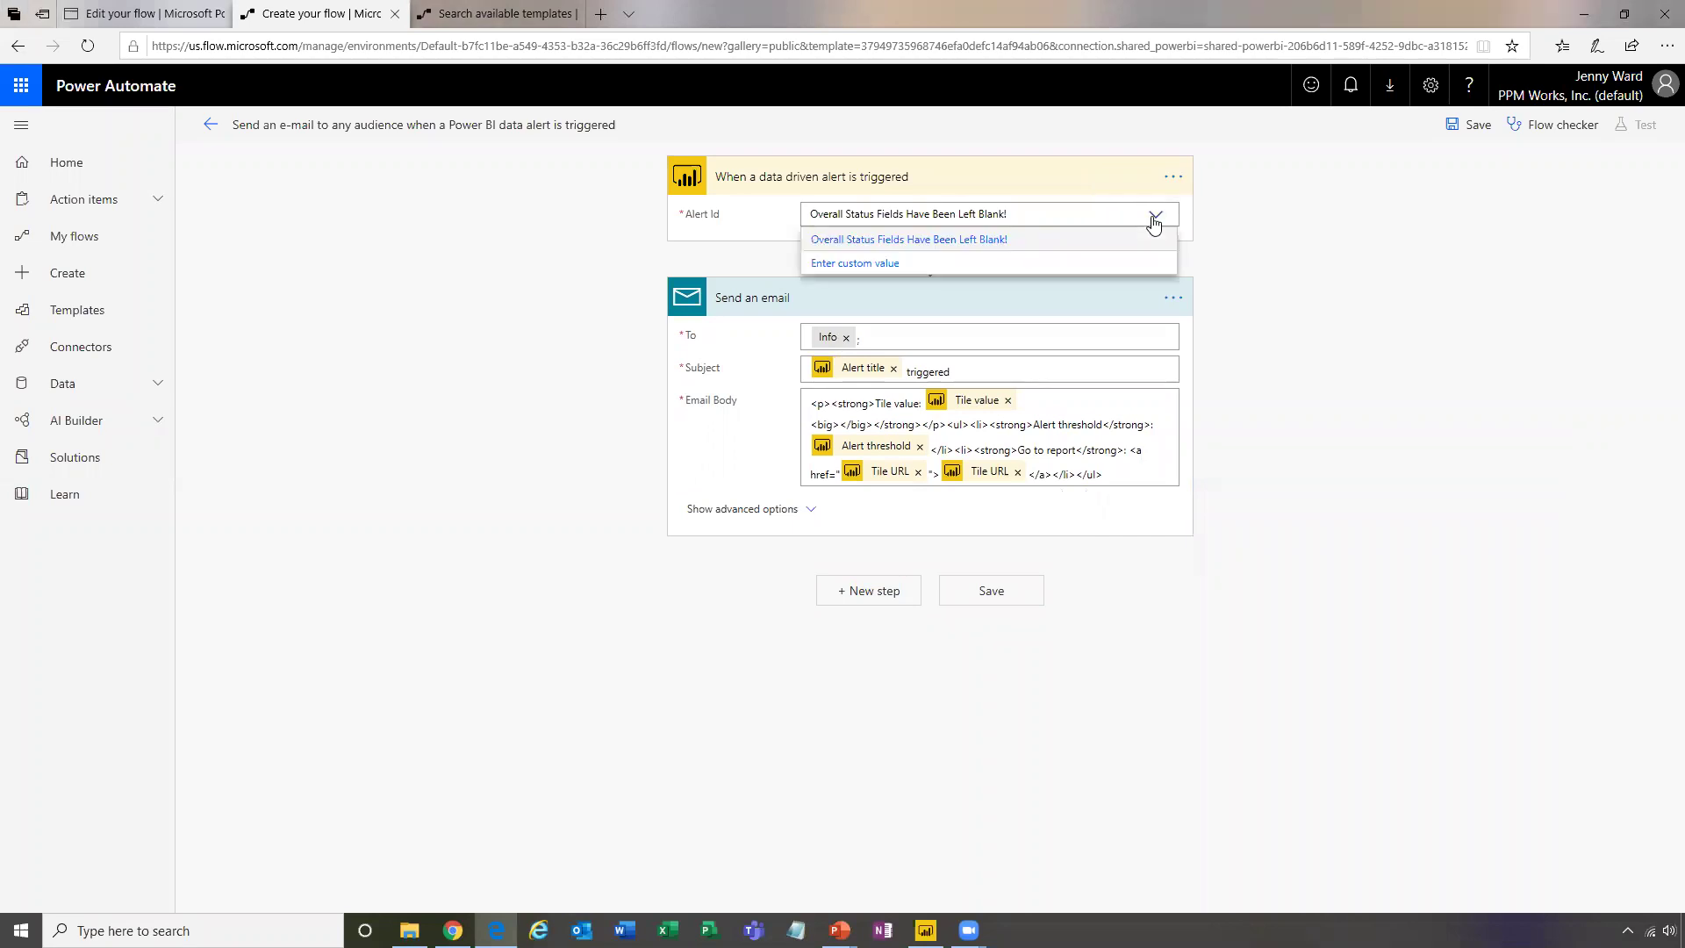
pyautogui.click(913, 269)
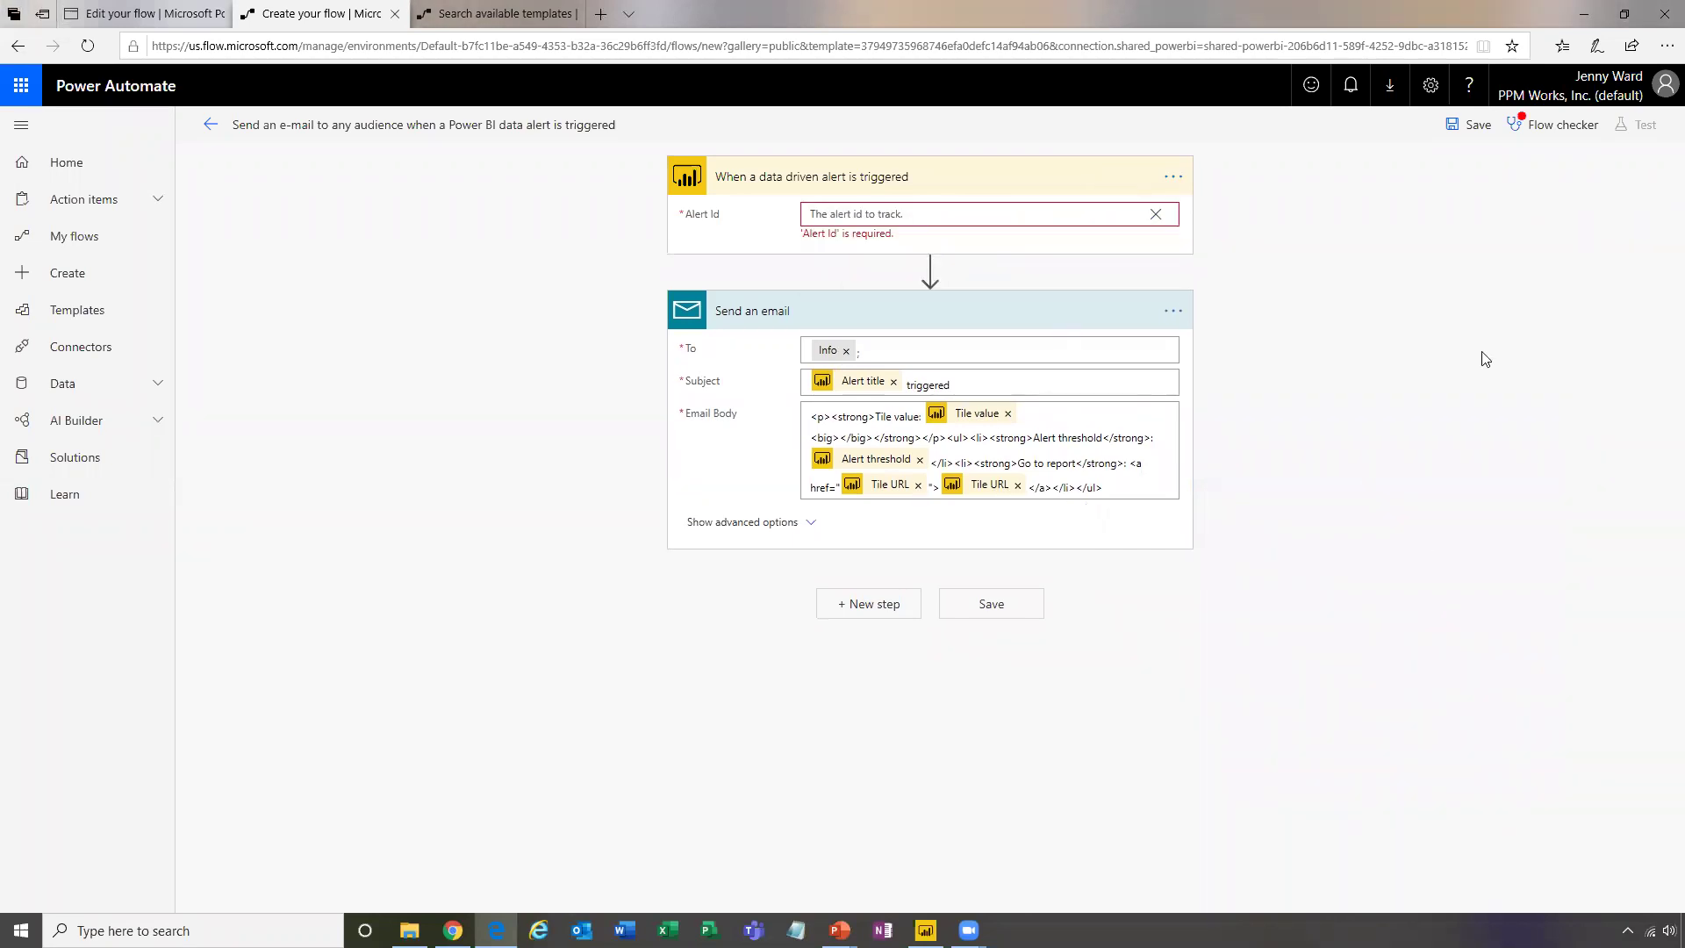
pyautogui.click(1563, 140)
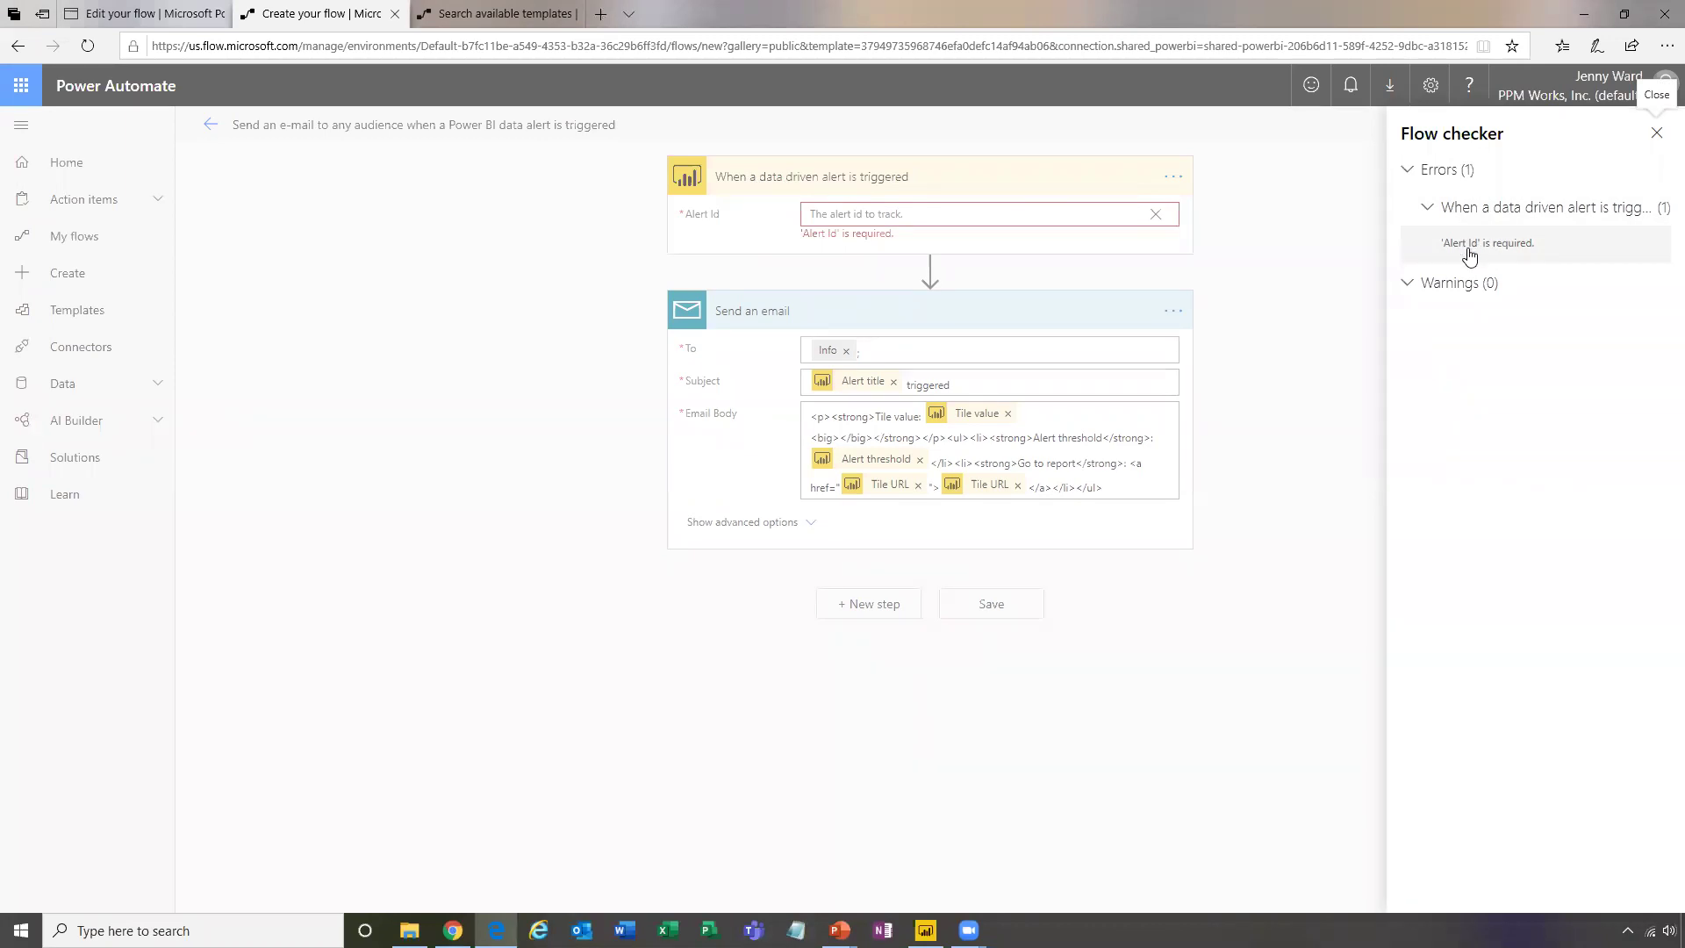
pyautogui.click(1108, 230)
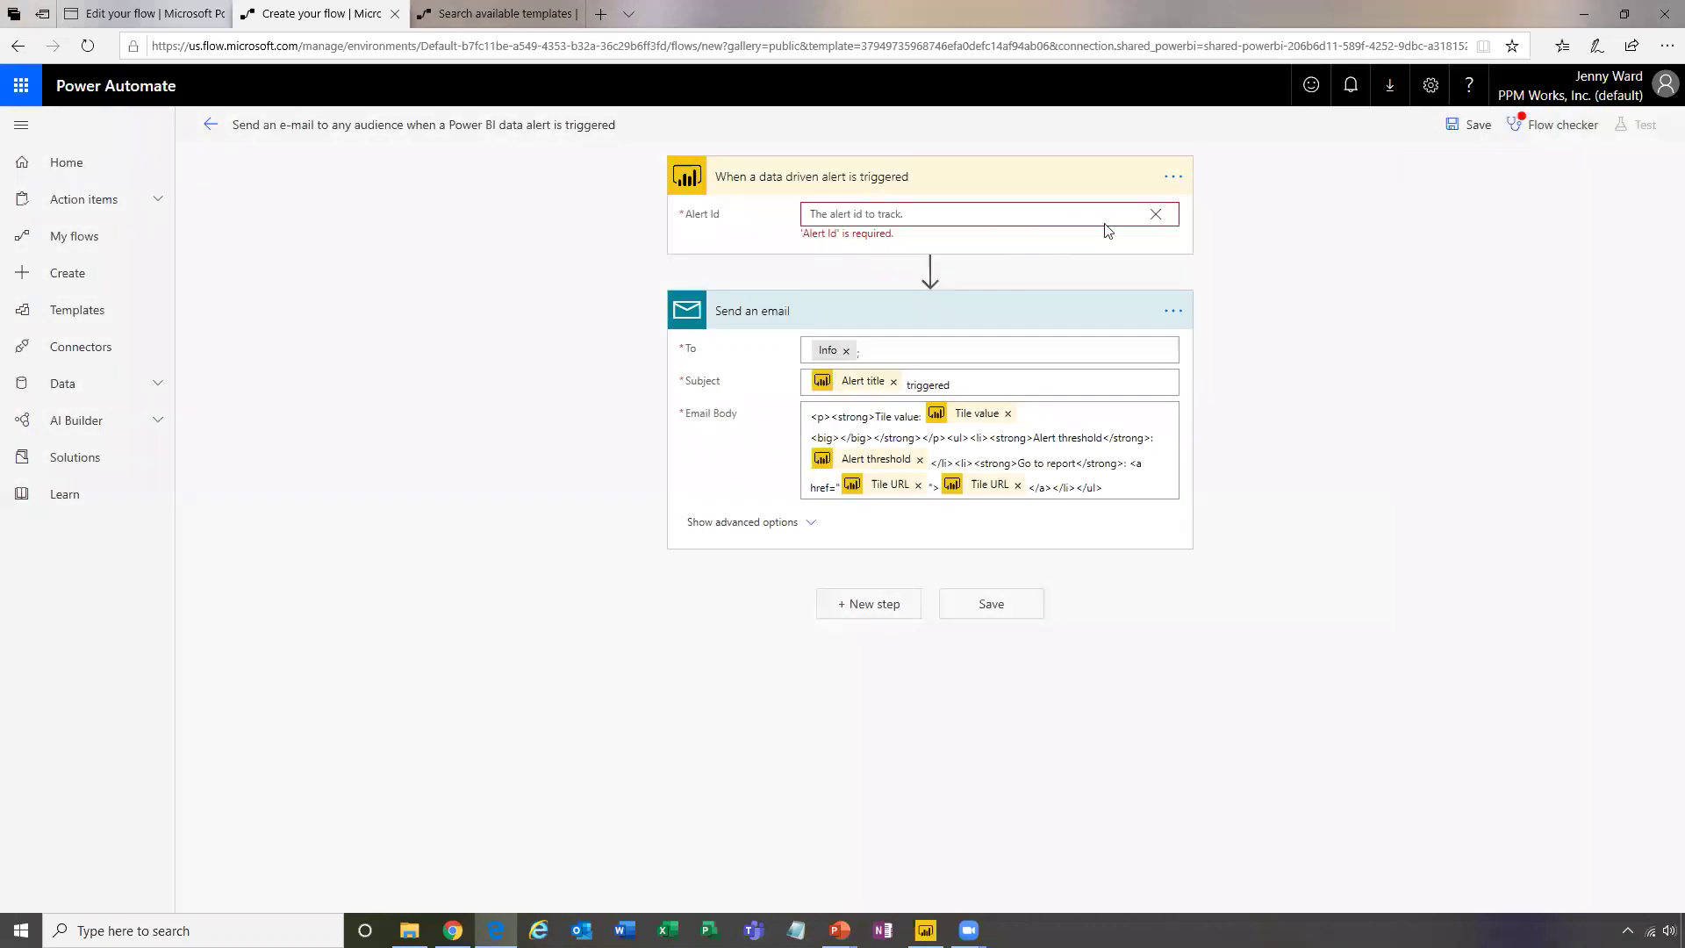
# Reselect the 'Overall Status Fields Have Been Left Blank!' alert and delete the Info recipient
pyautogui.click(1156, 214)
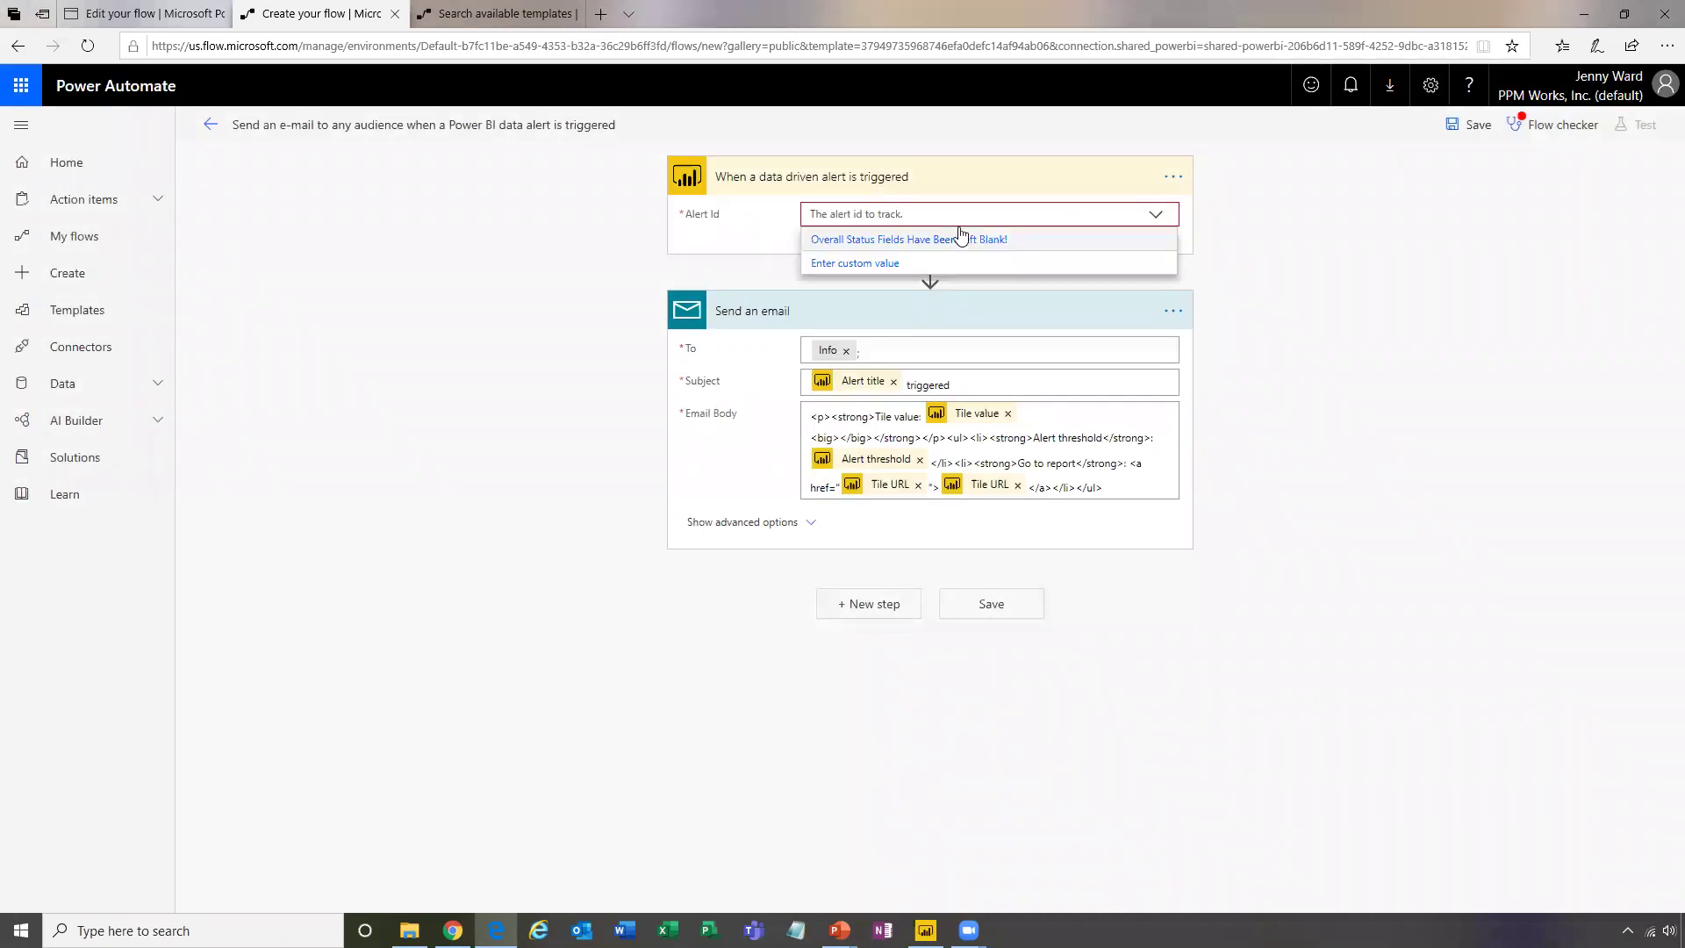
pyautogui.click(960, 239)
pyautogui.click(876, 339)
pyautogui.press('BackSpace')
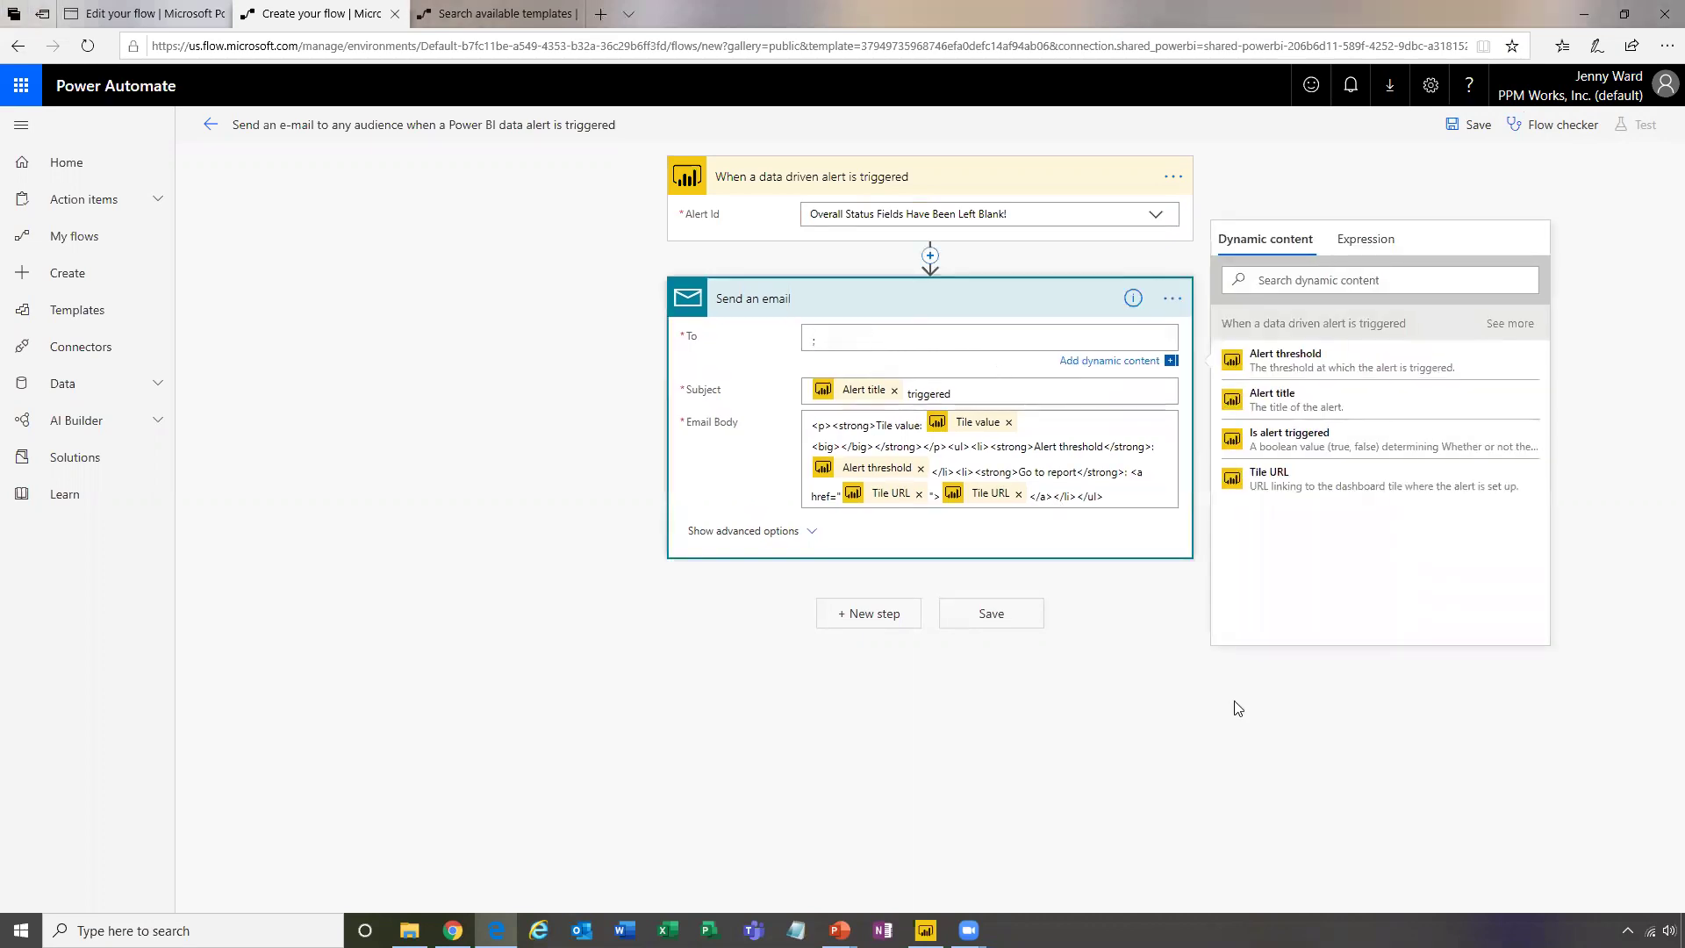
# Leave the To field empty and run Flow checker to confirm a recipient is required
pyautogui.click(1237, 707)
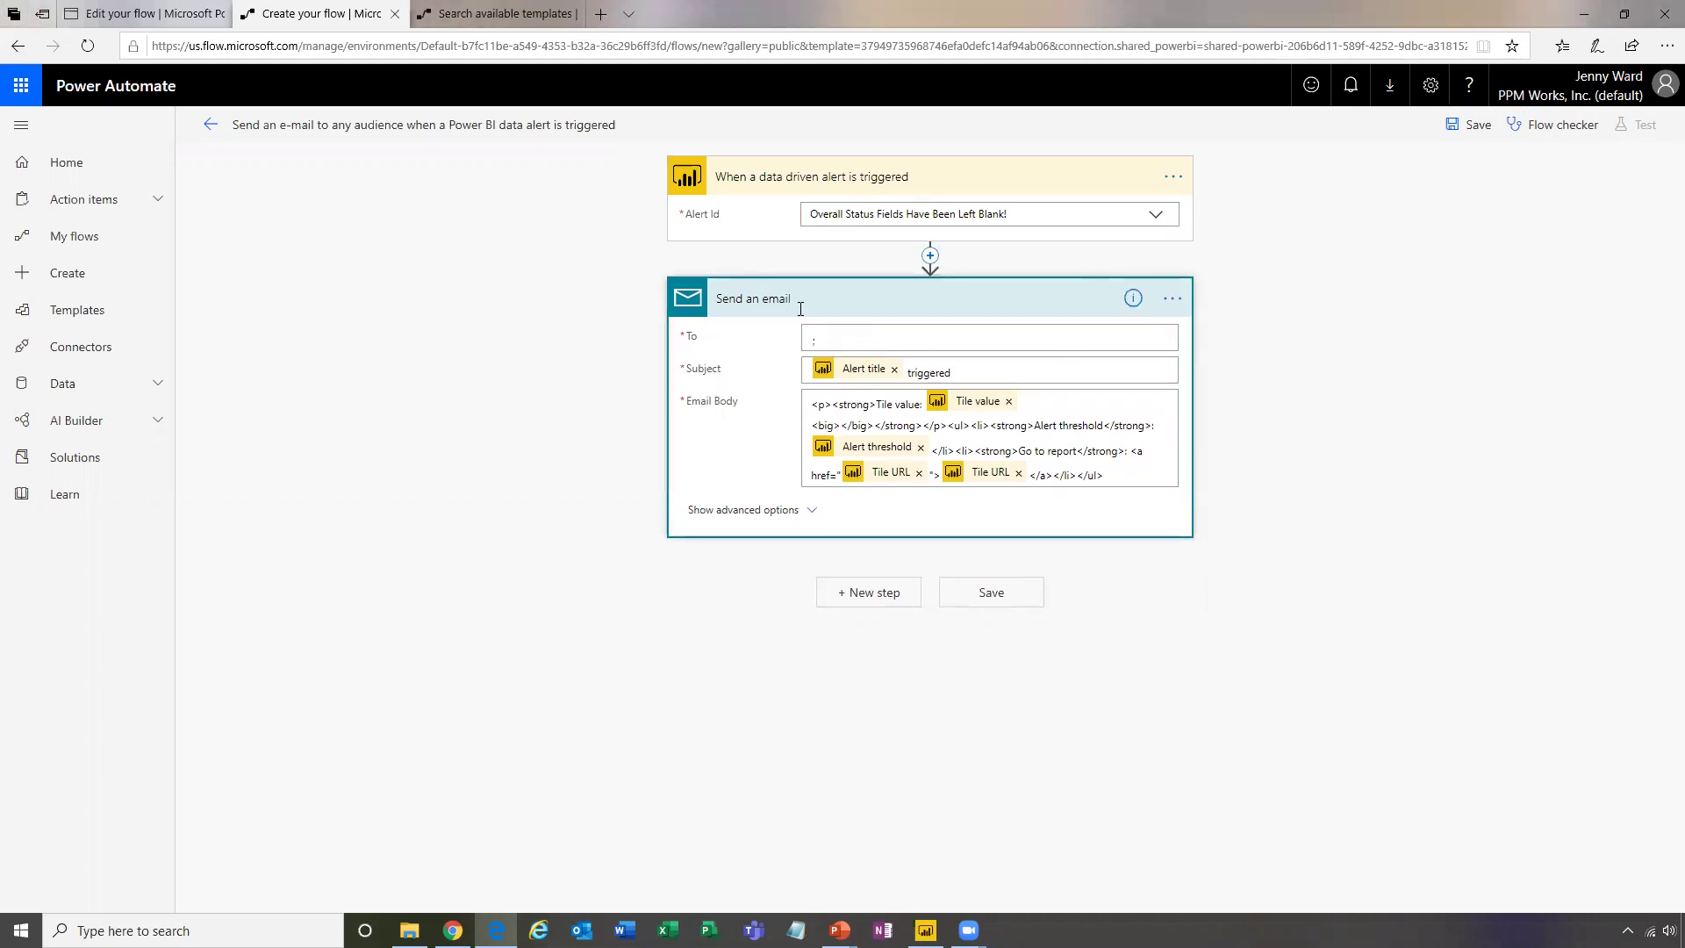
pyautogui.click(837, 335)
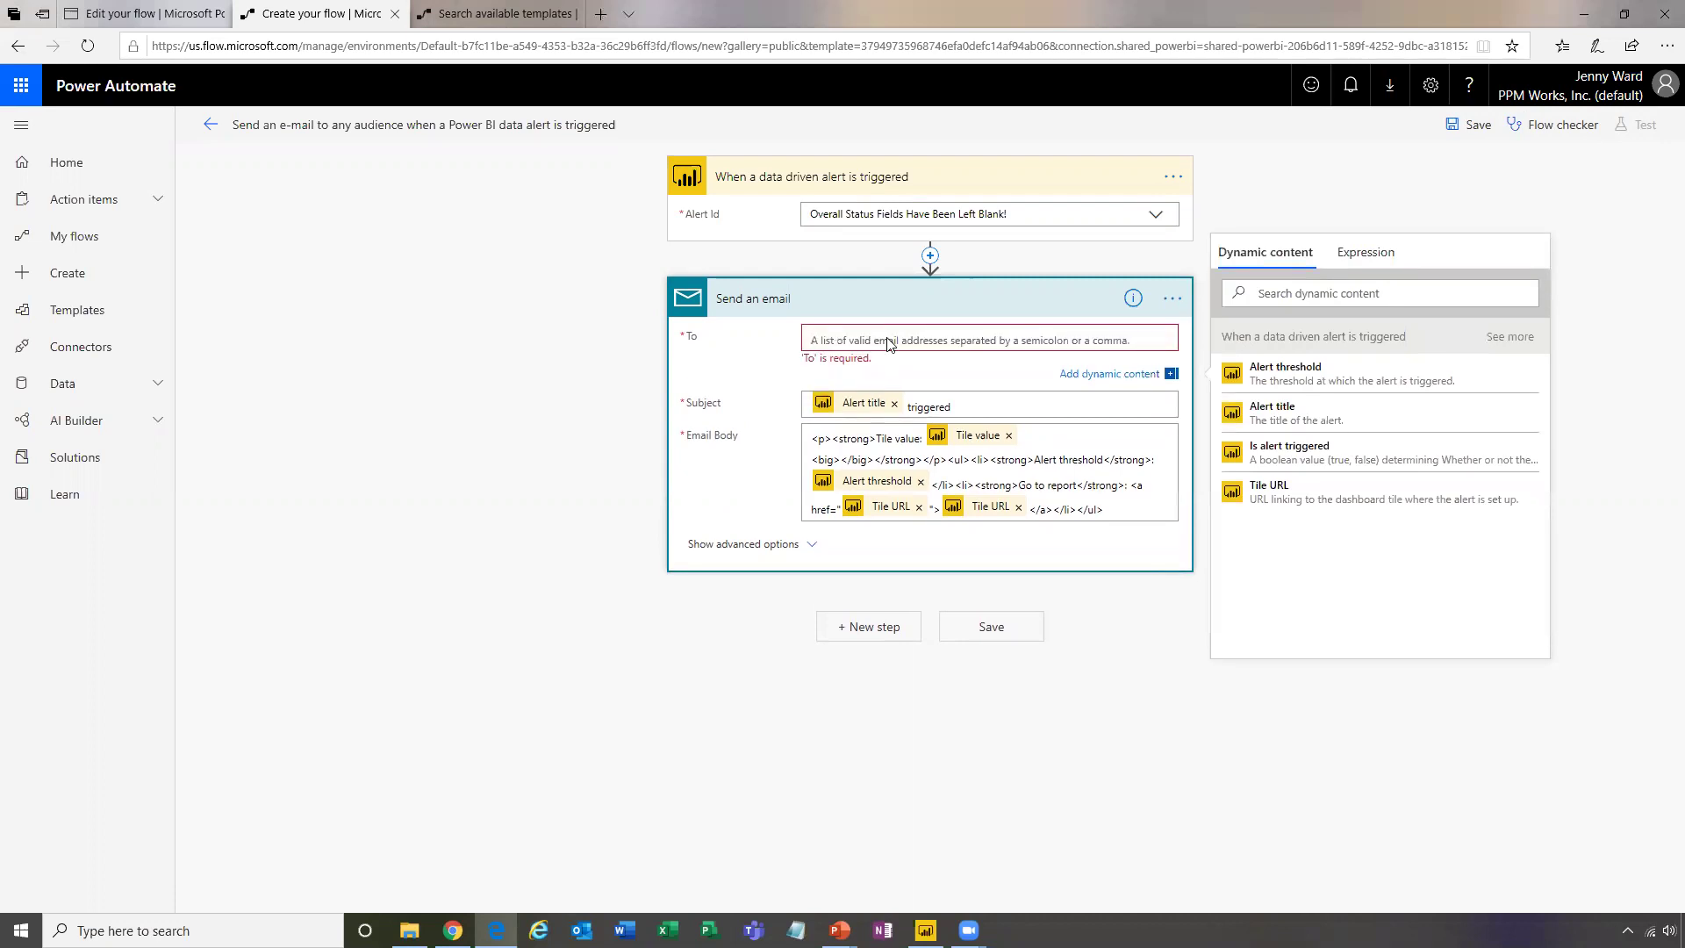
pyautogui.click(1307, 758)
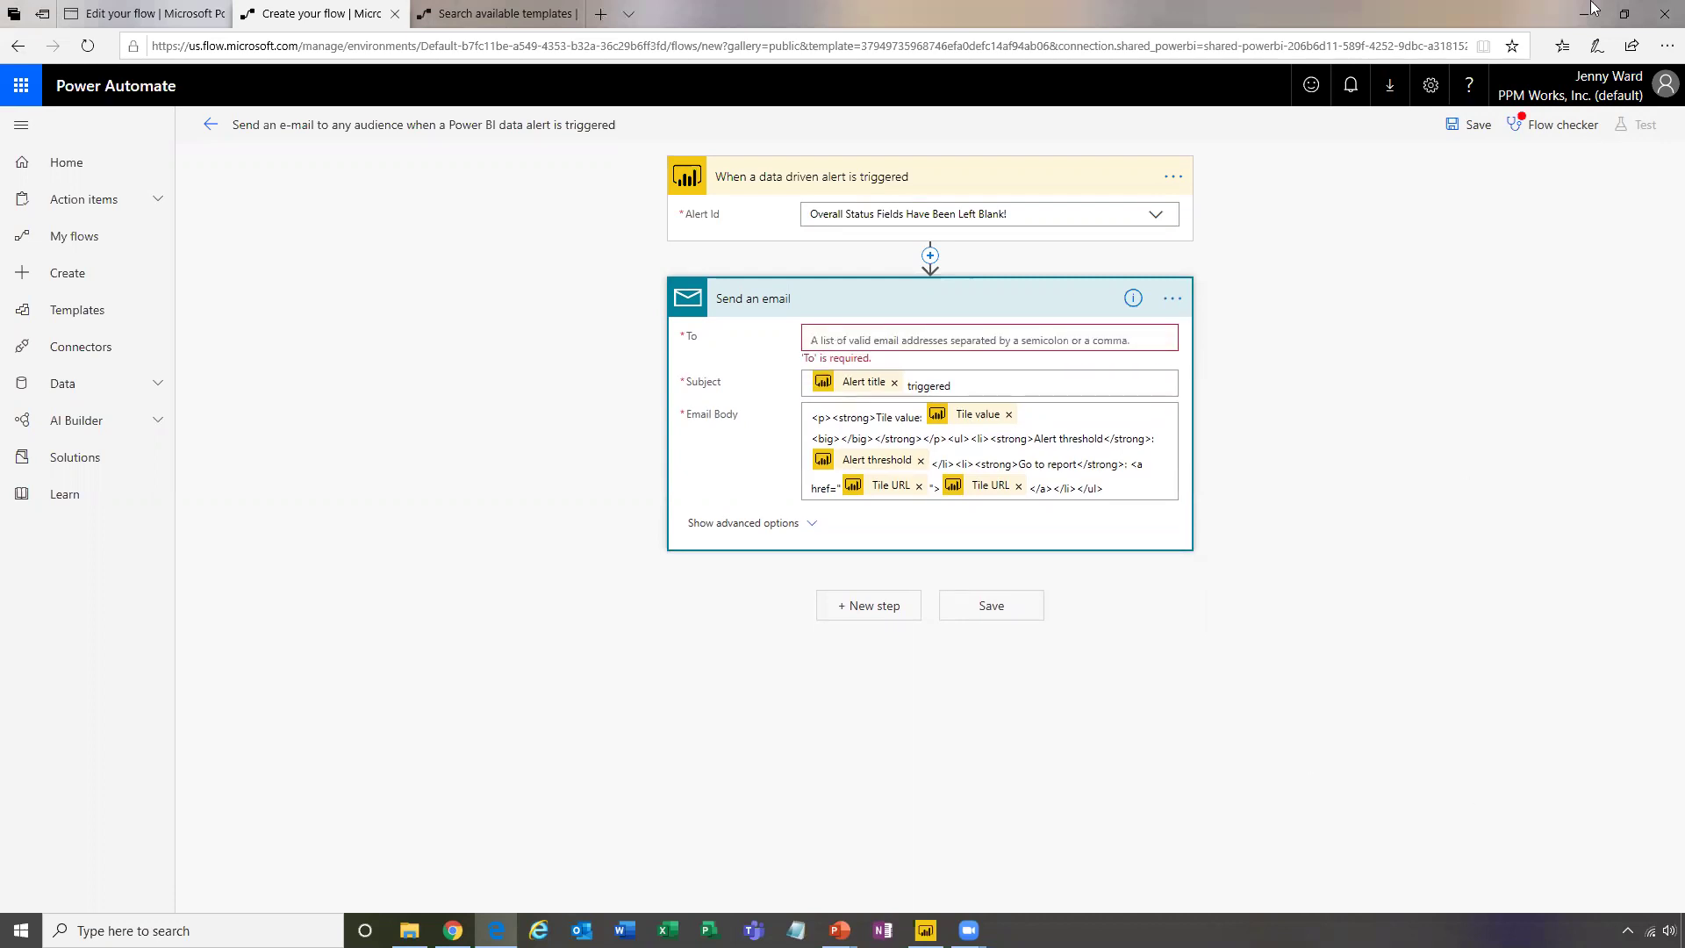
pyautogui.click(1549, 125)
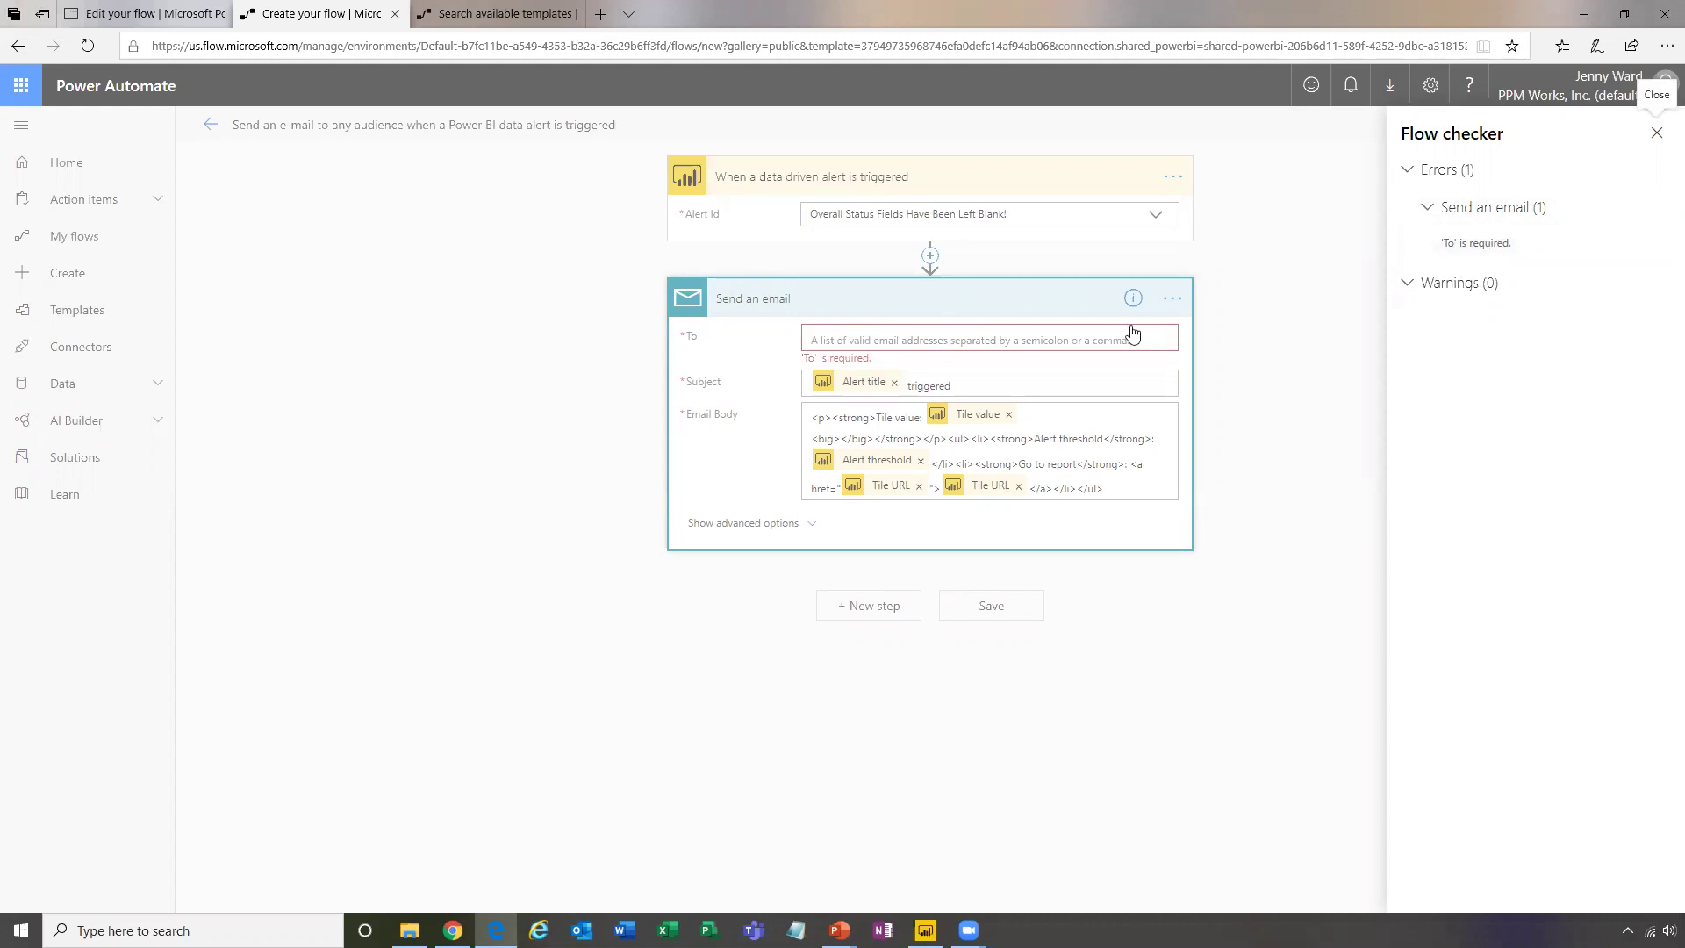
pyautogui.click(1656, 136)
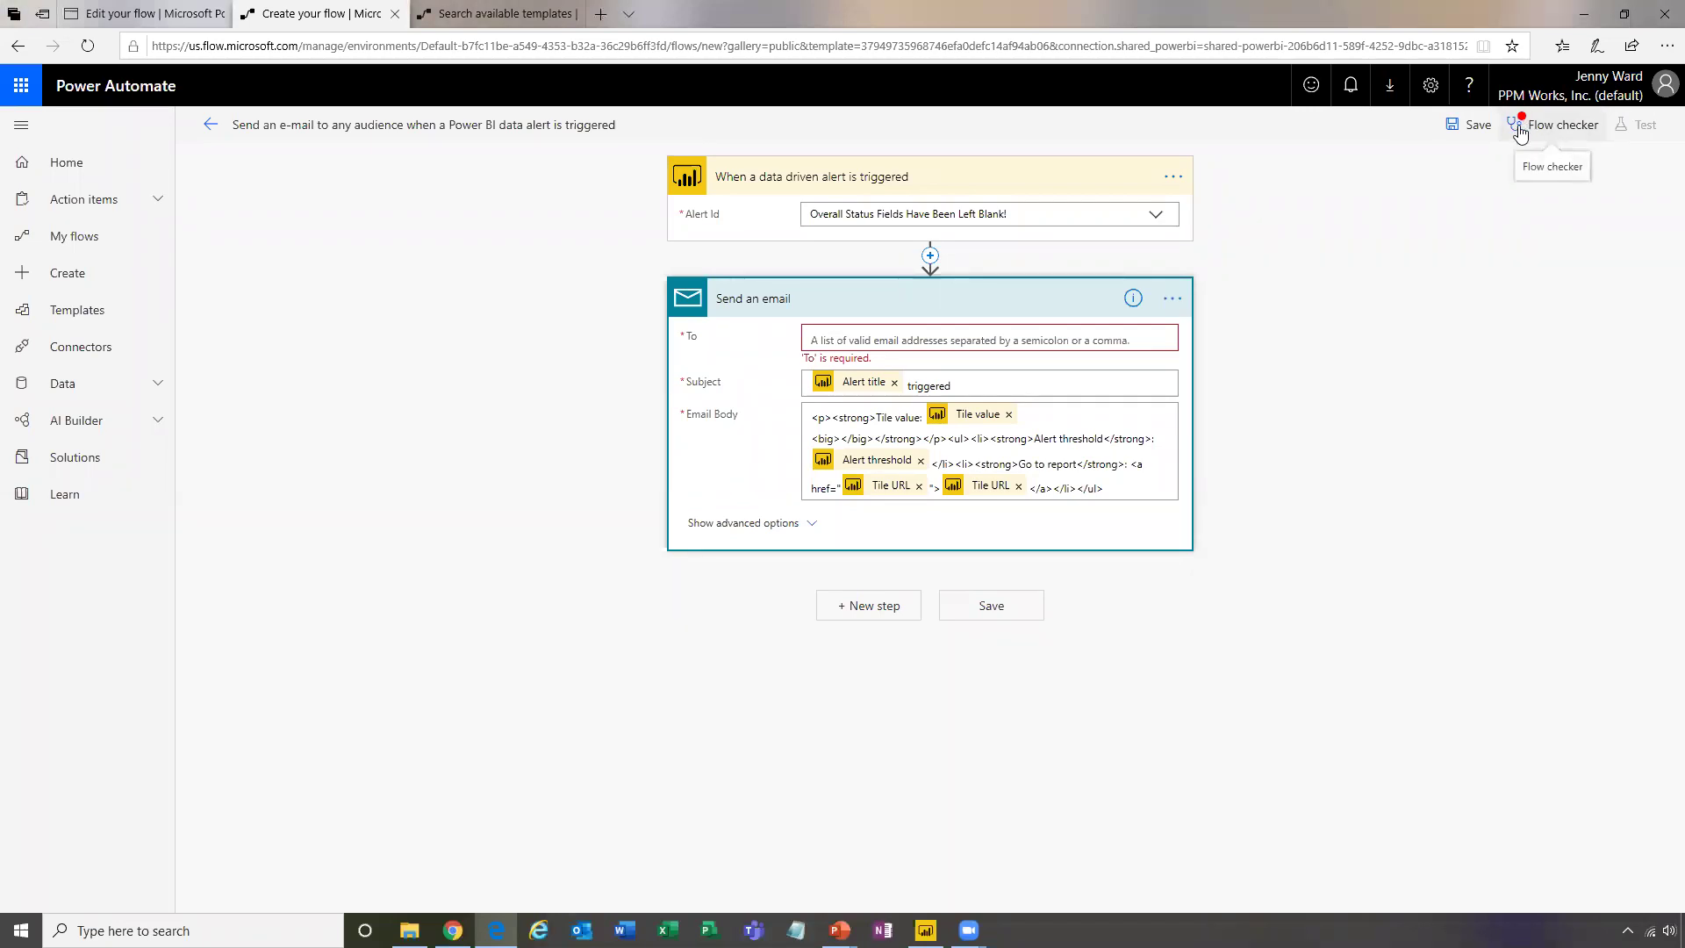
# Type the user's own work e-mail address in To and pick their suggested contact
pyautogui.click(976, 340)
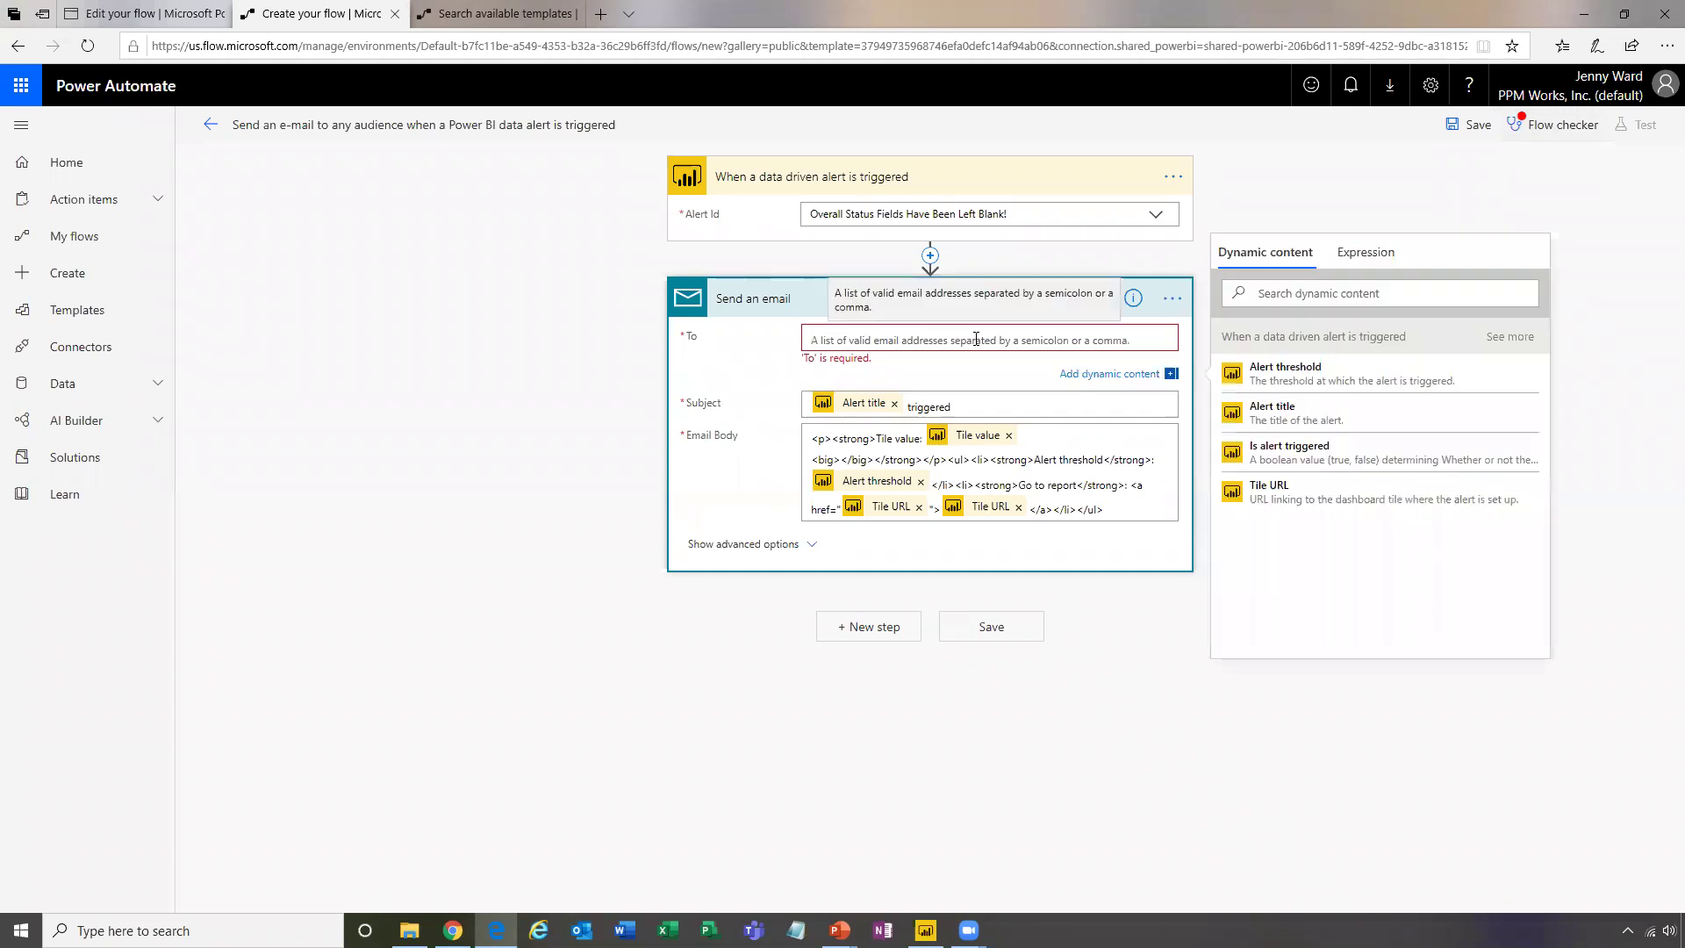
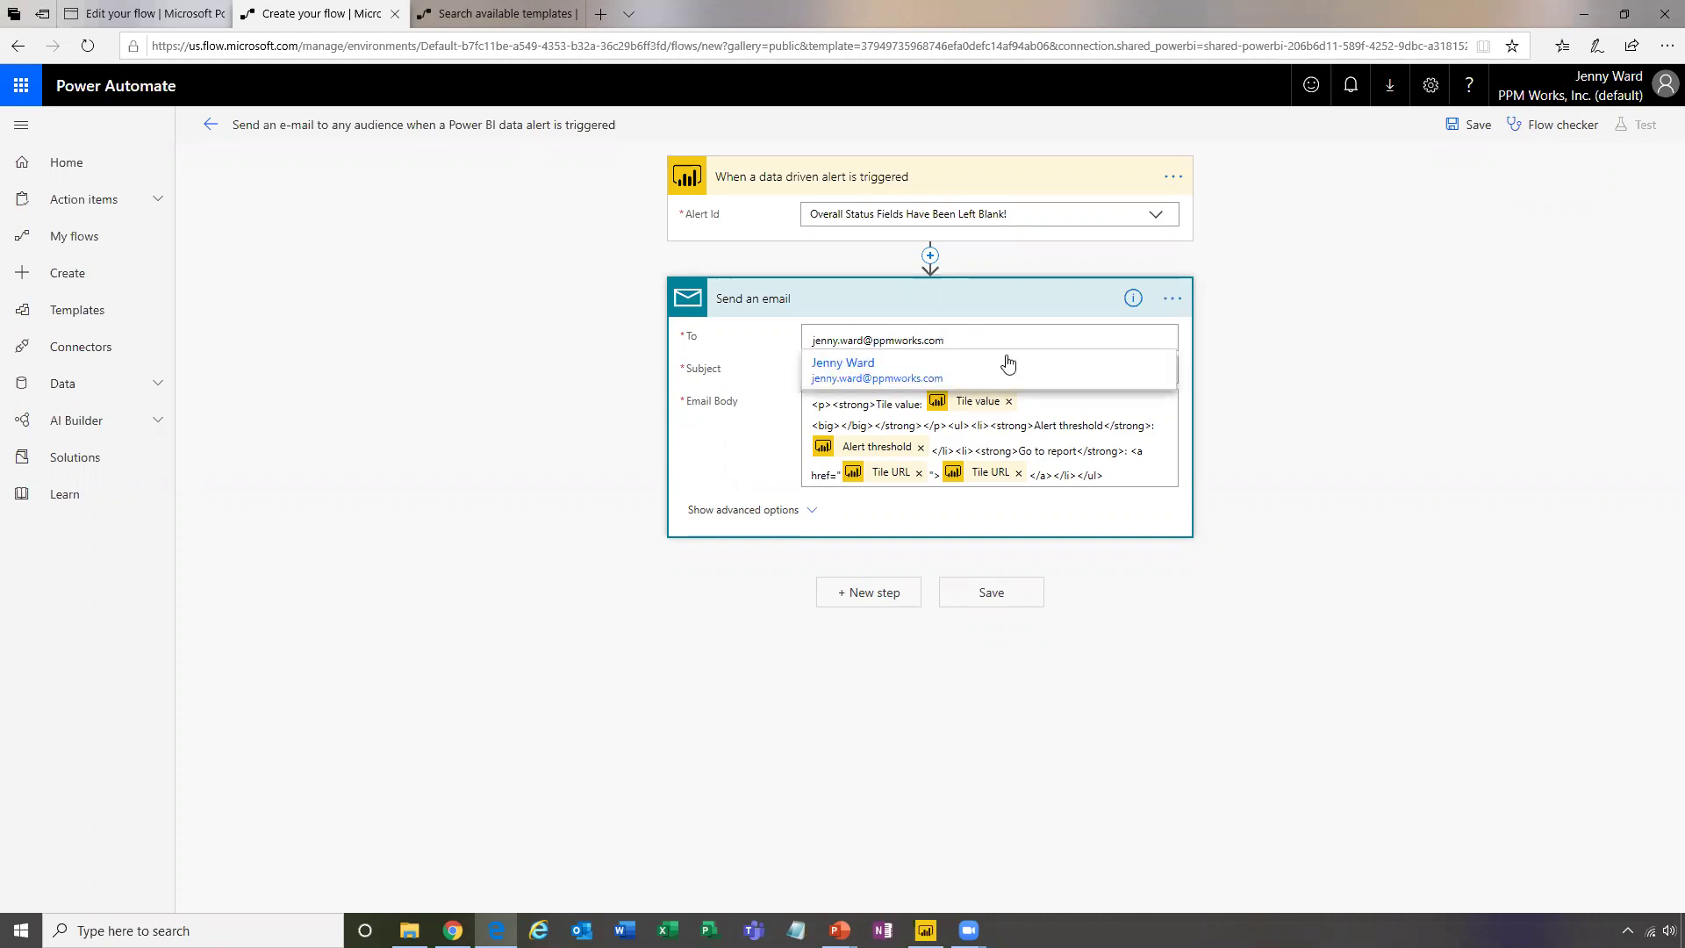
pyautogui.click(921, 368)
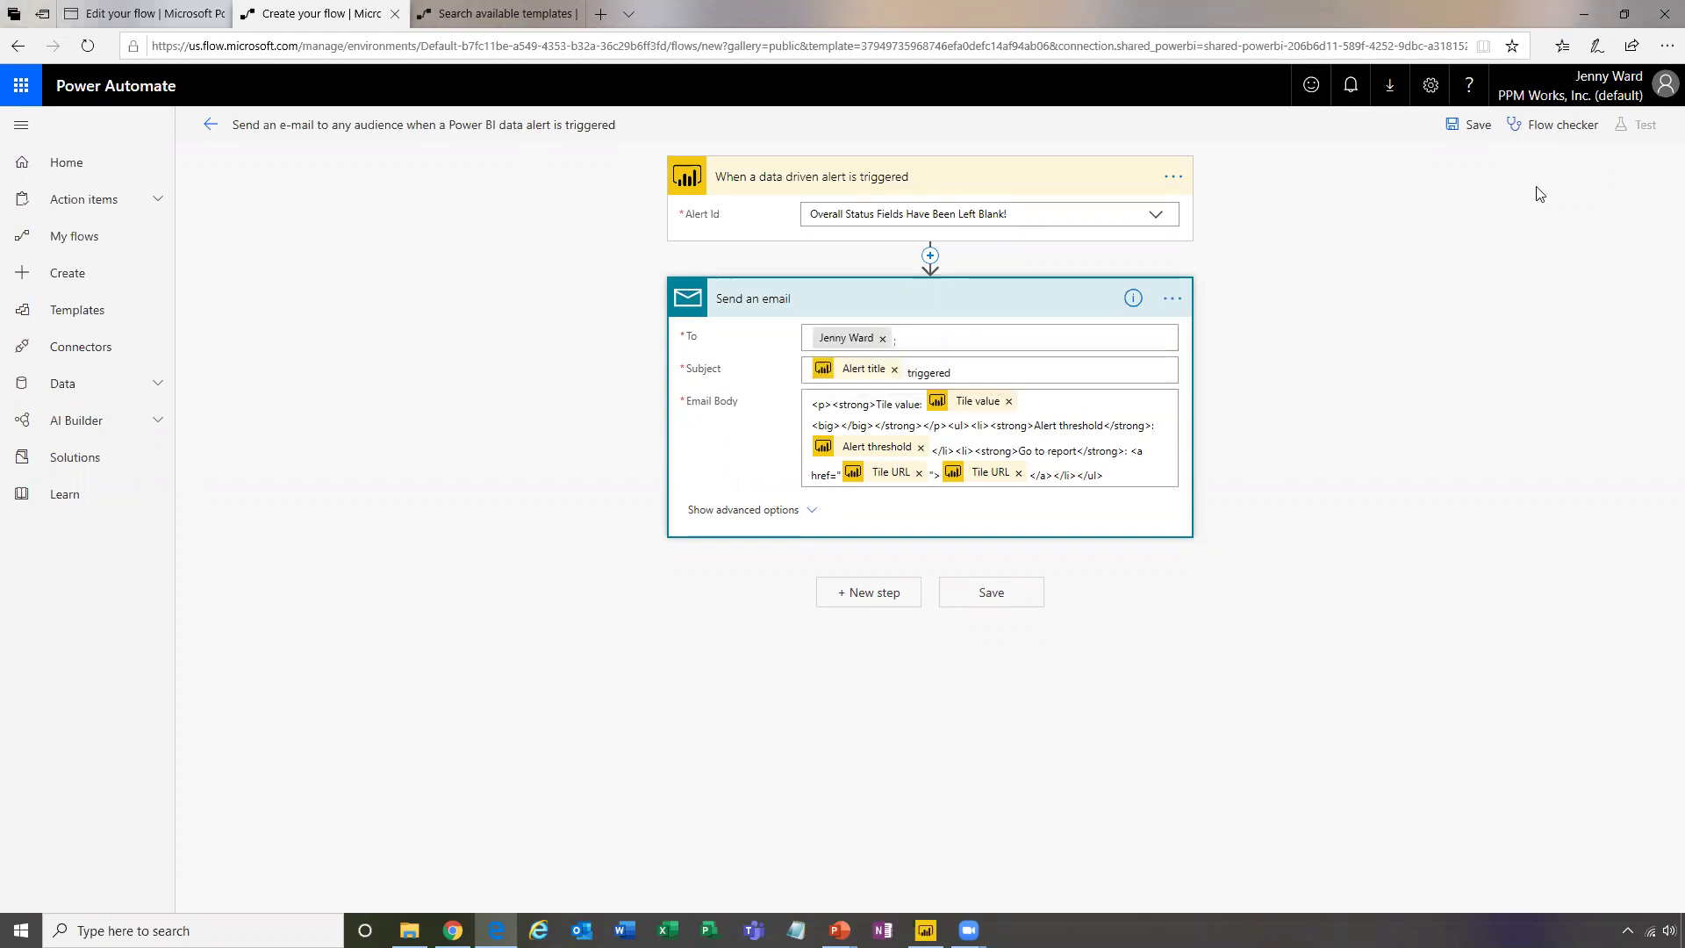
pyautogui.click(1541, 130)
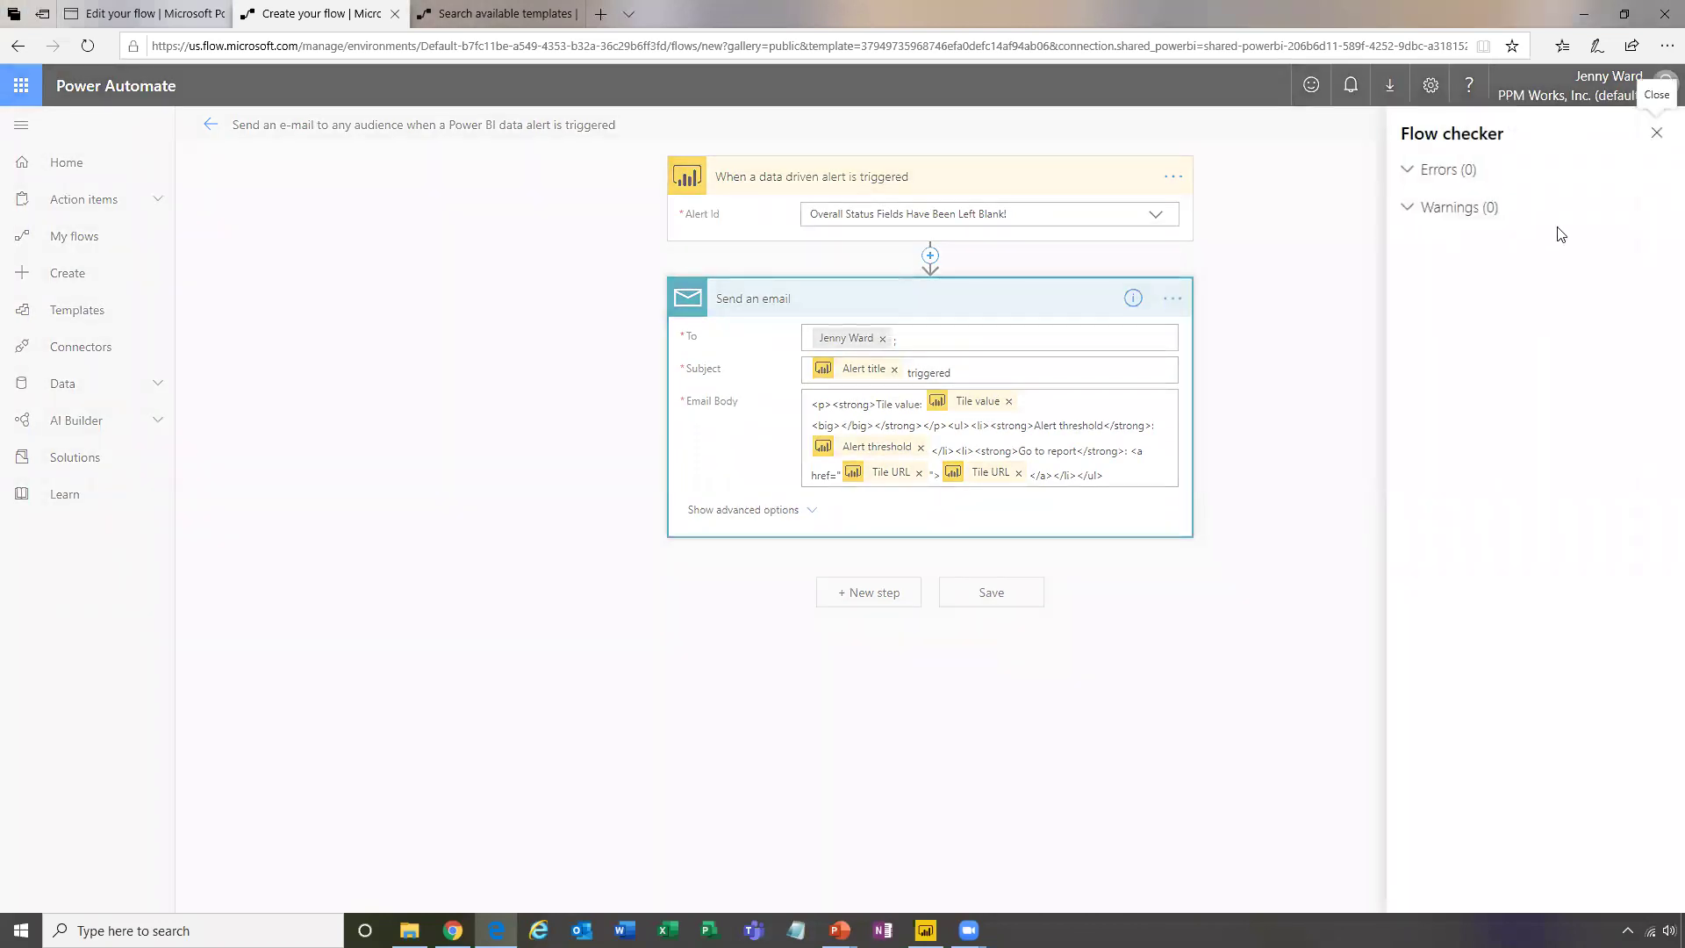
pyautogui.click(1656, 133)
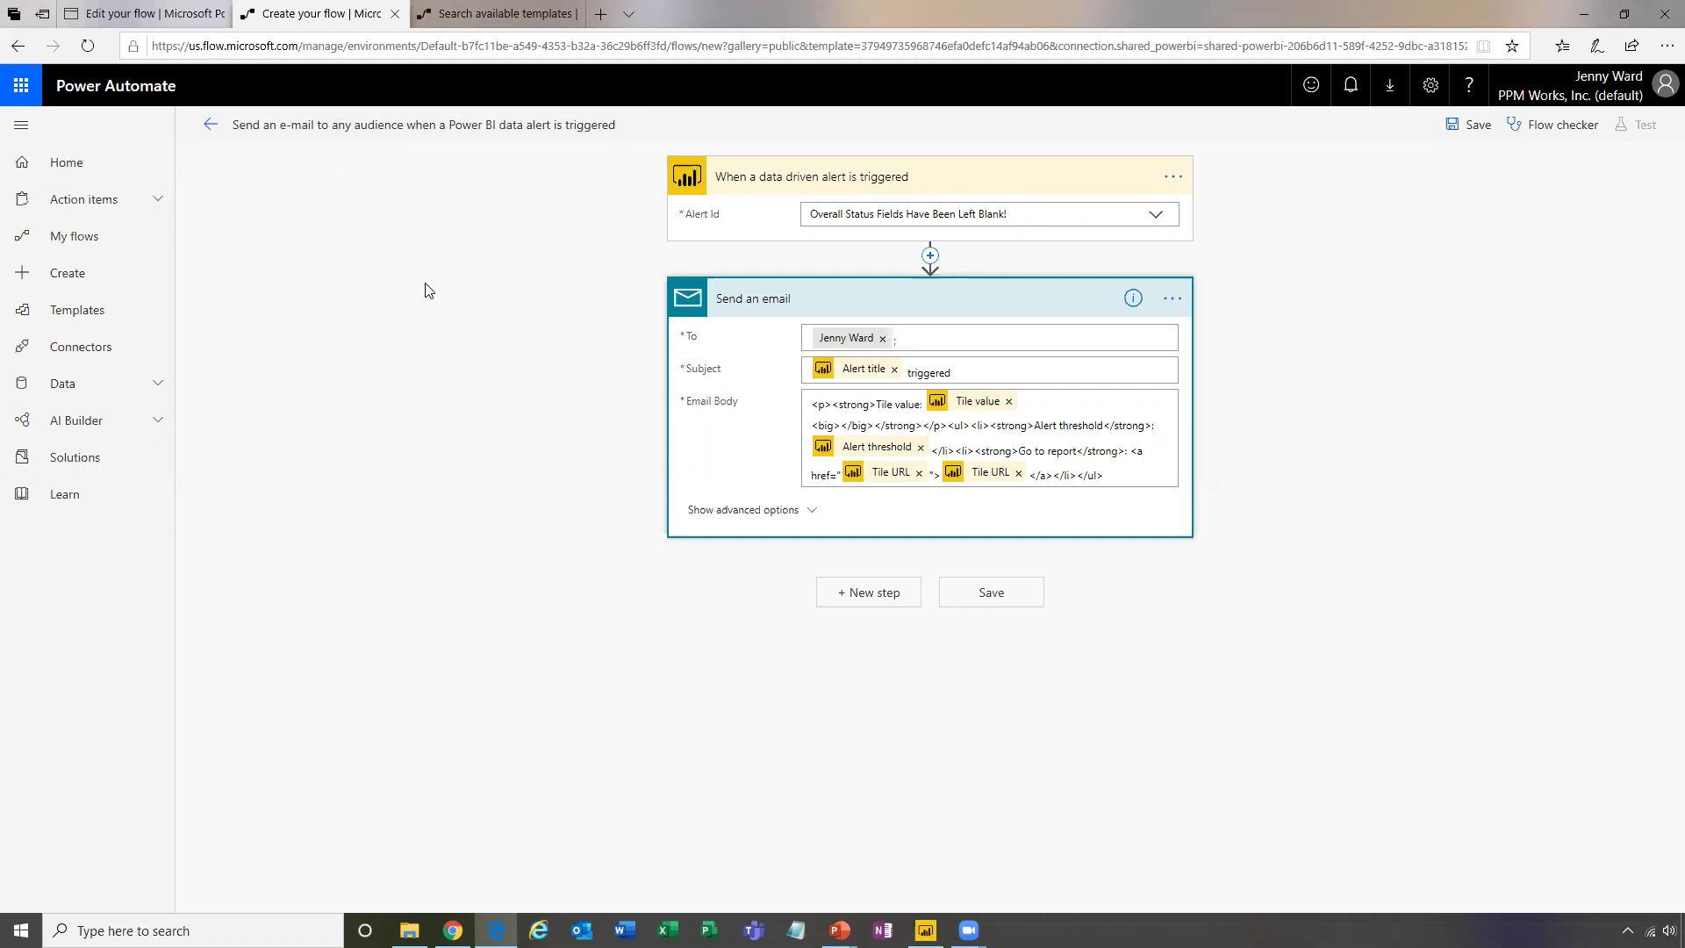
# Try to go Home, then choose to stay on the unsaved flow at the leave warning
pyautogui.click(114, 169)
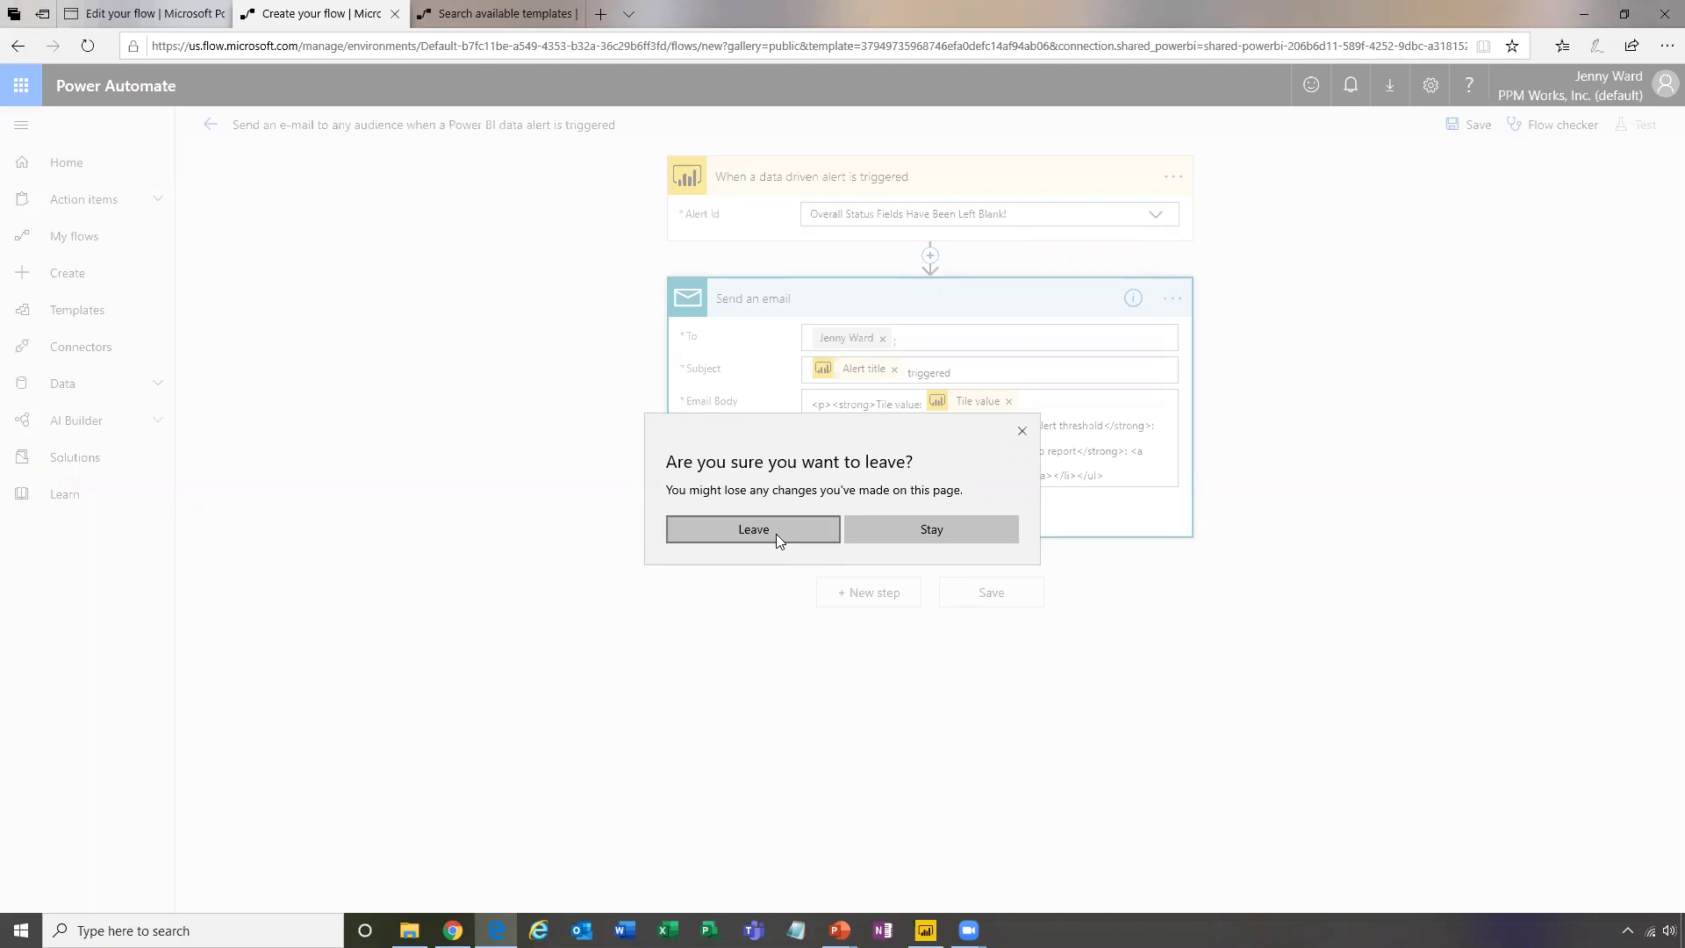
pyautogui.click(1022, 429)
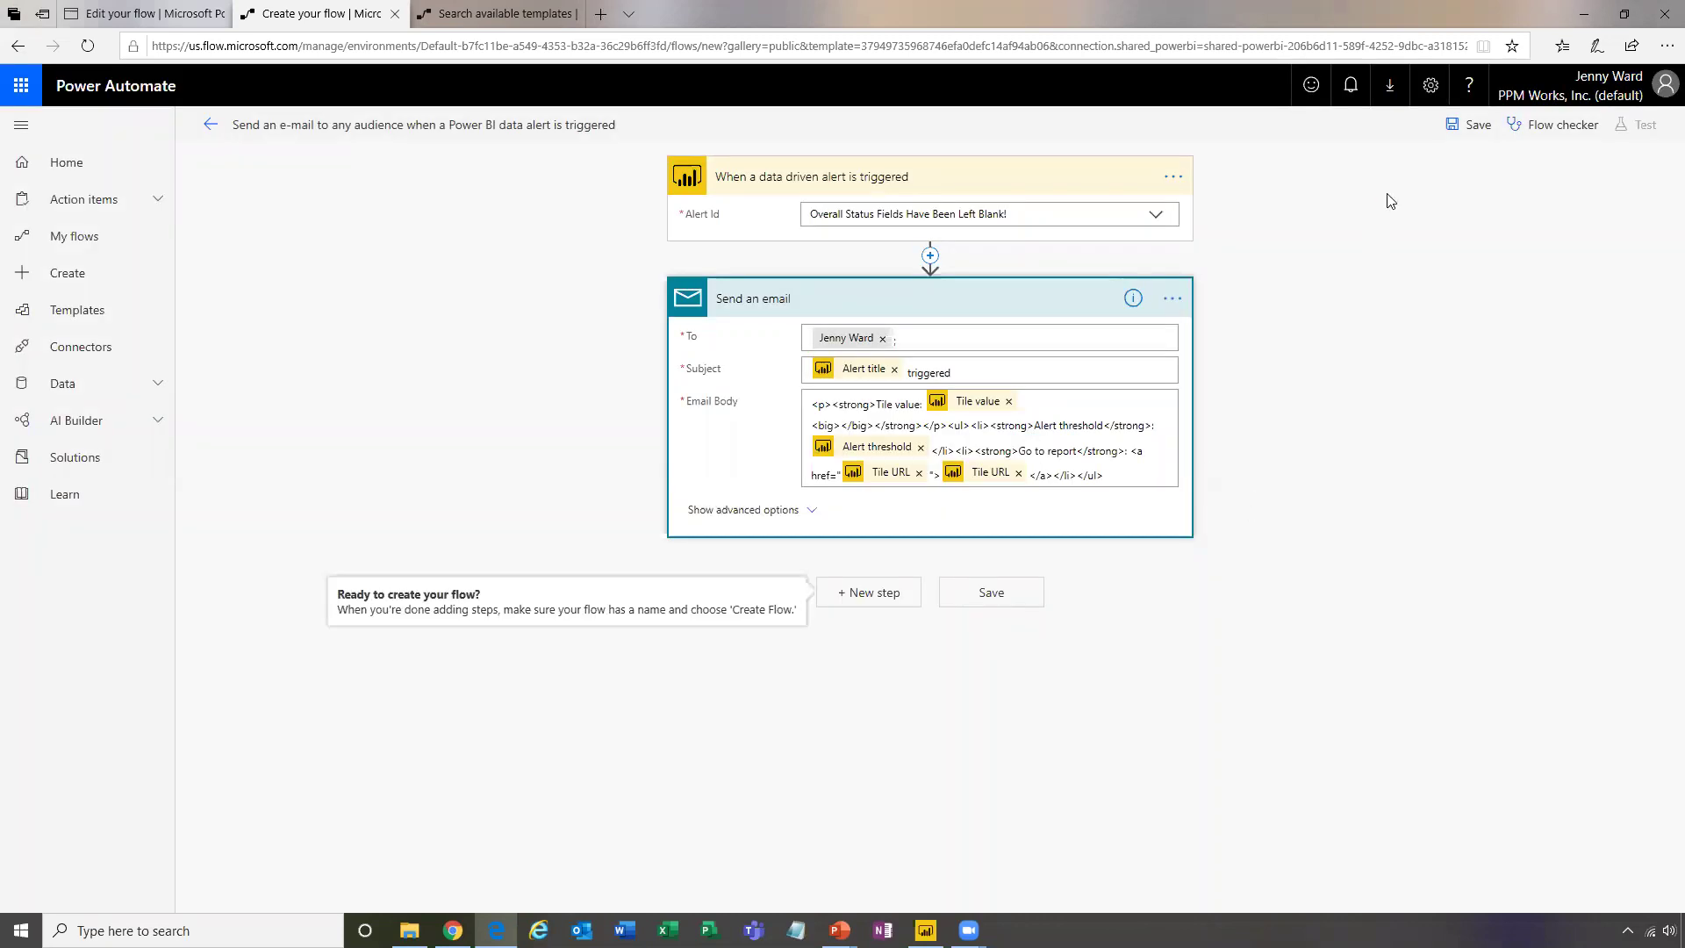
# Save the Power BI alert e-mail flow and view it in My flows
pyautogui.click(1477, 126)
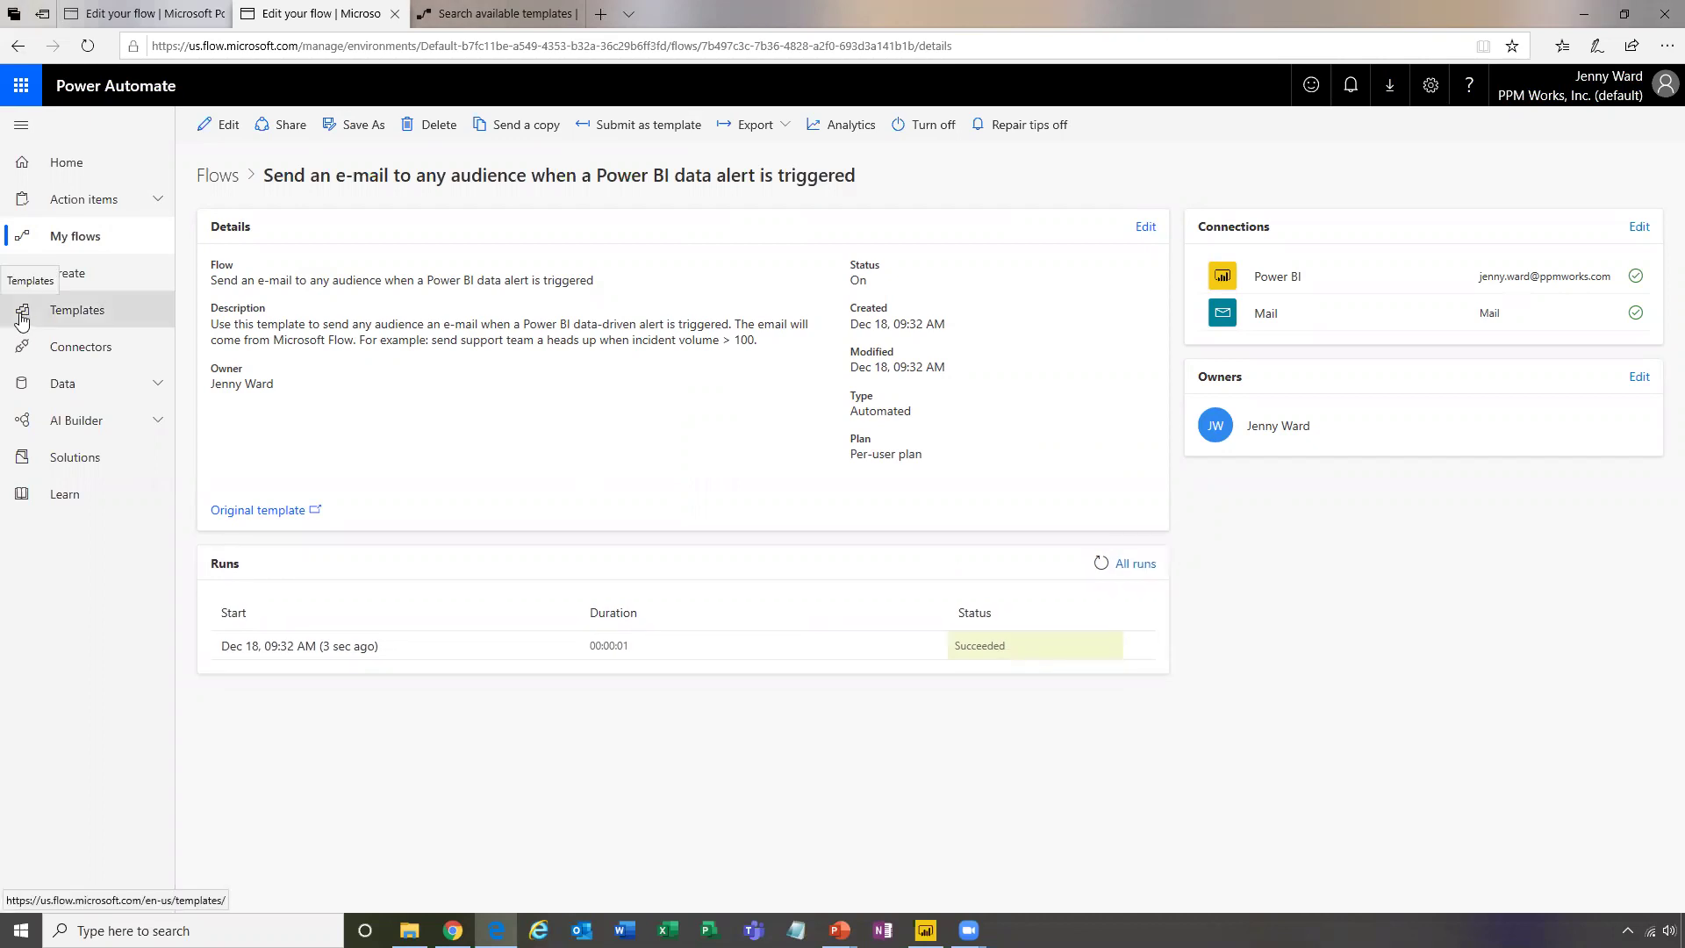
pyautogui.click(99, 245)
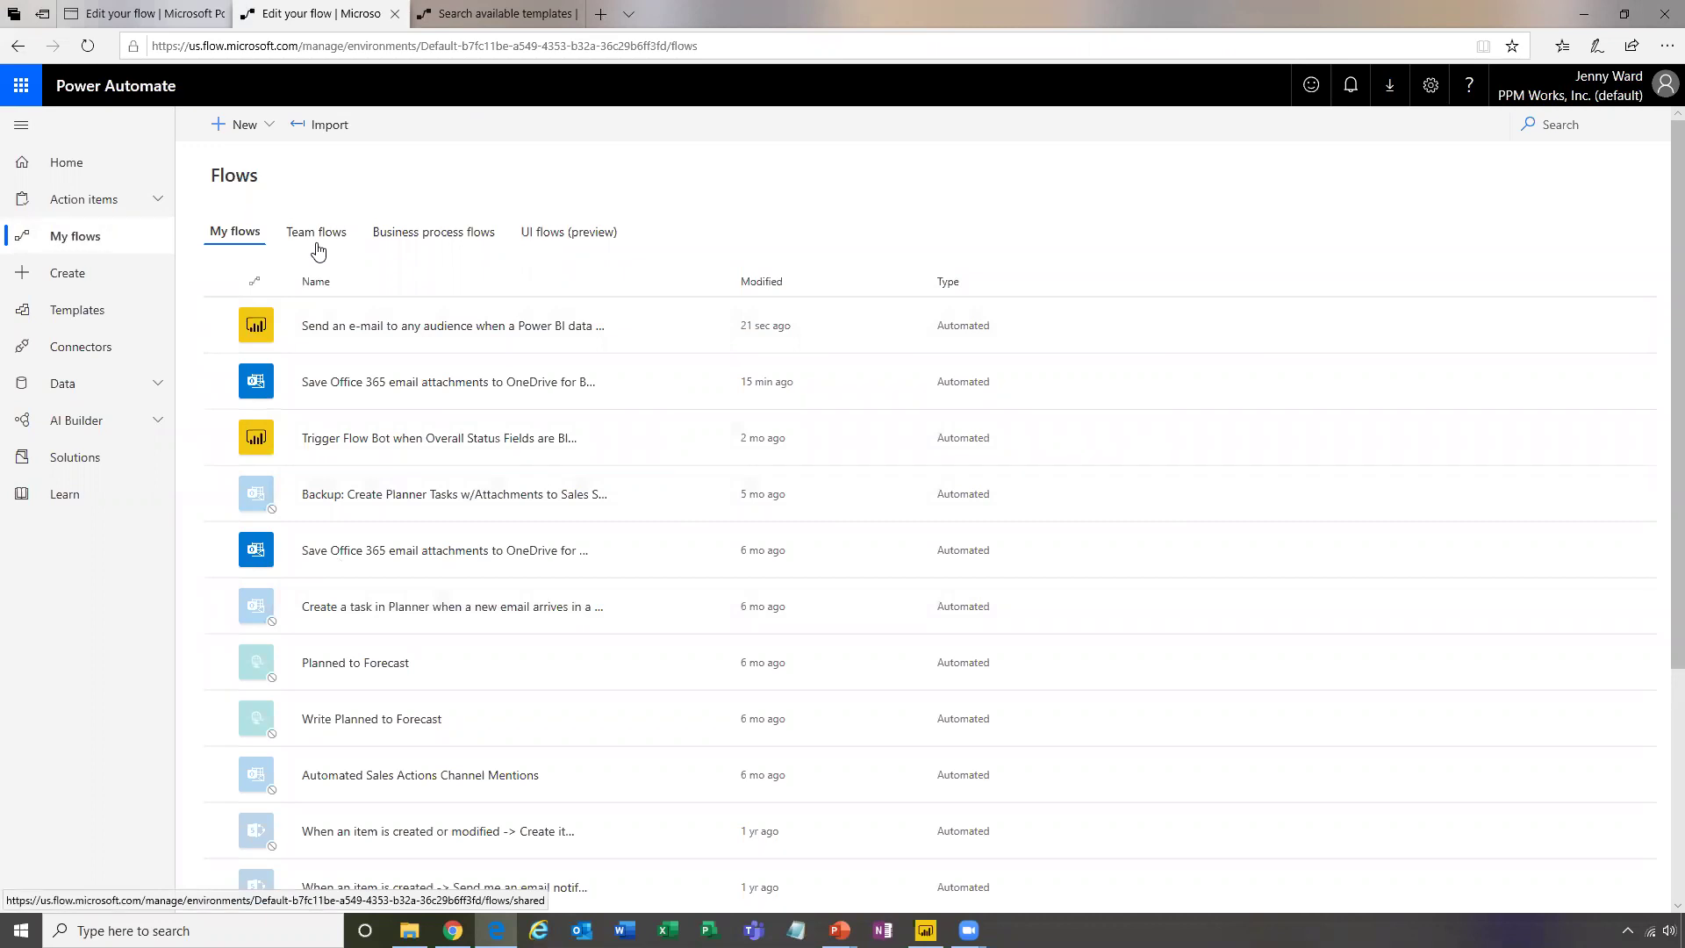
# Go through Templates to the Create page for a new flow
pyautogui.click(103, 311)
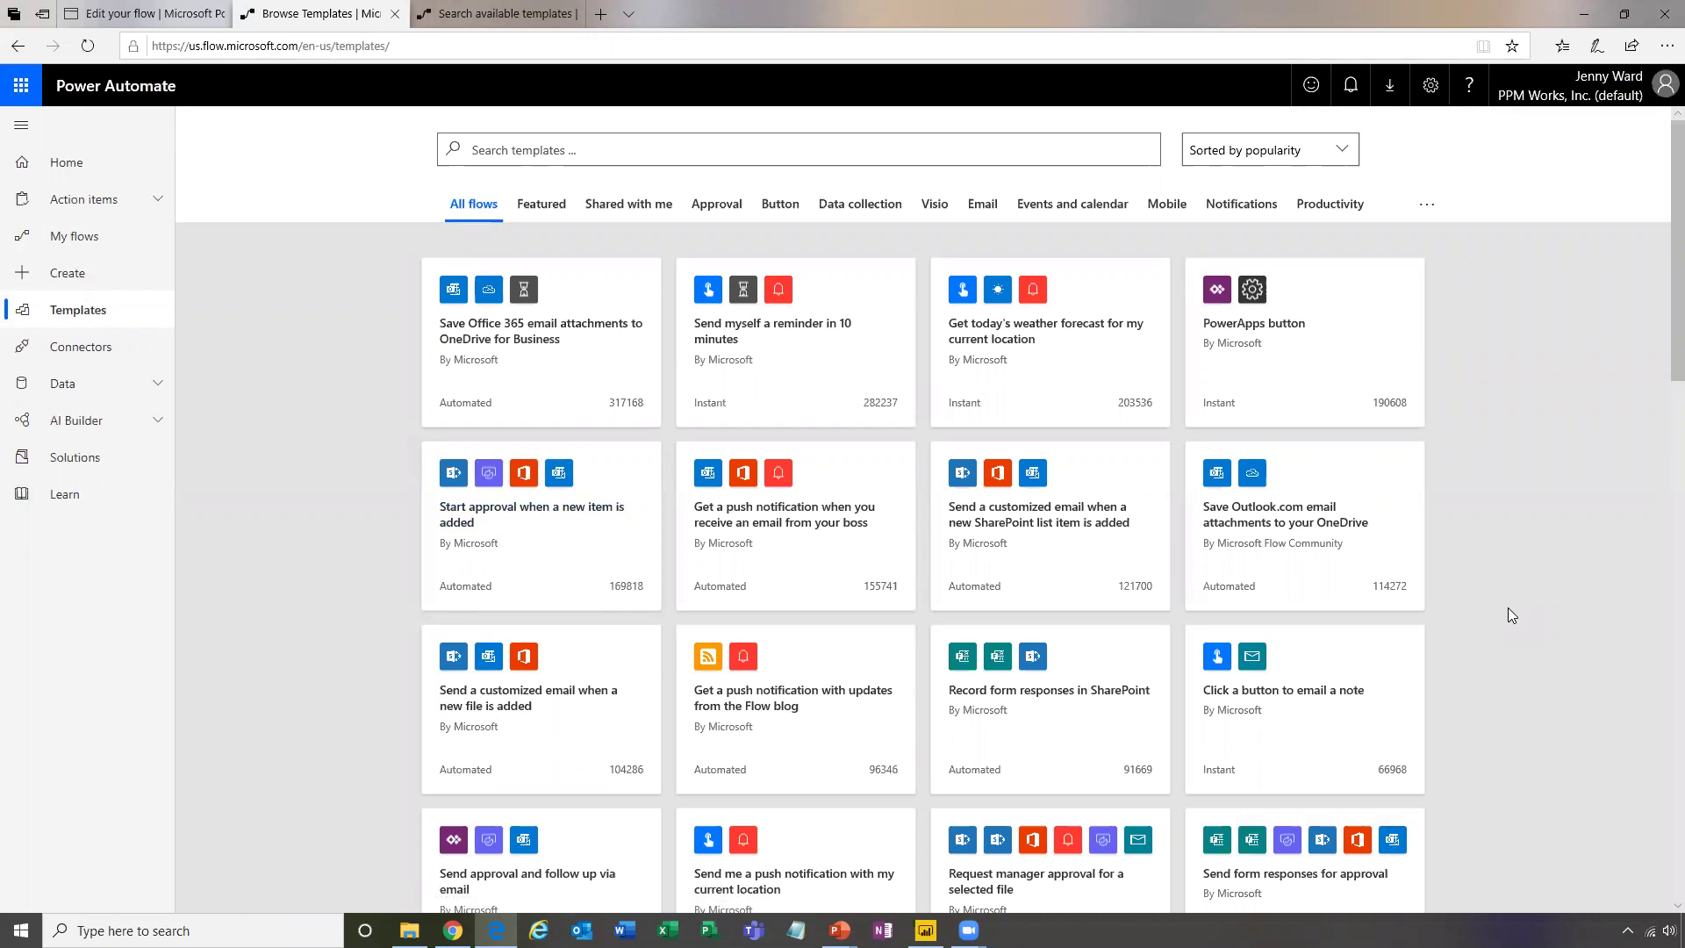
pyautogui.click(103, 272)
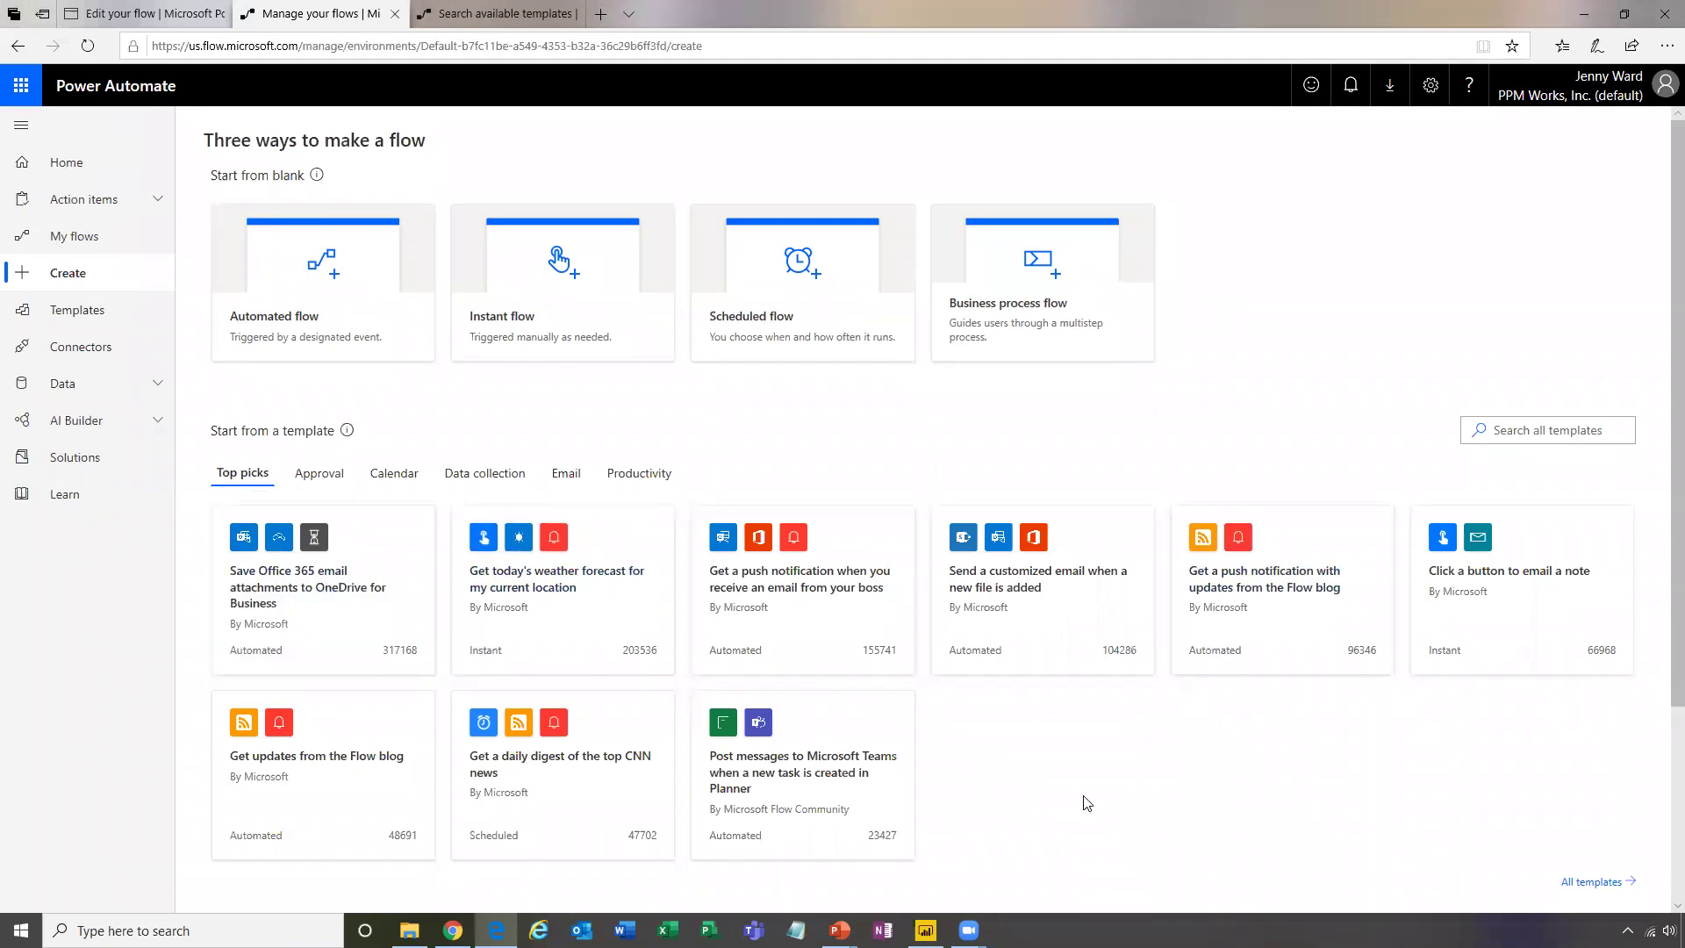
# Browse the Approval, Email, Productivity and Calendar template categories, ending on Calendar
pyautogui.click(332, 478)
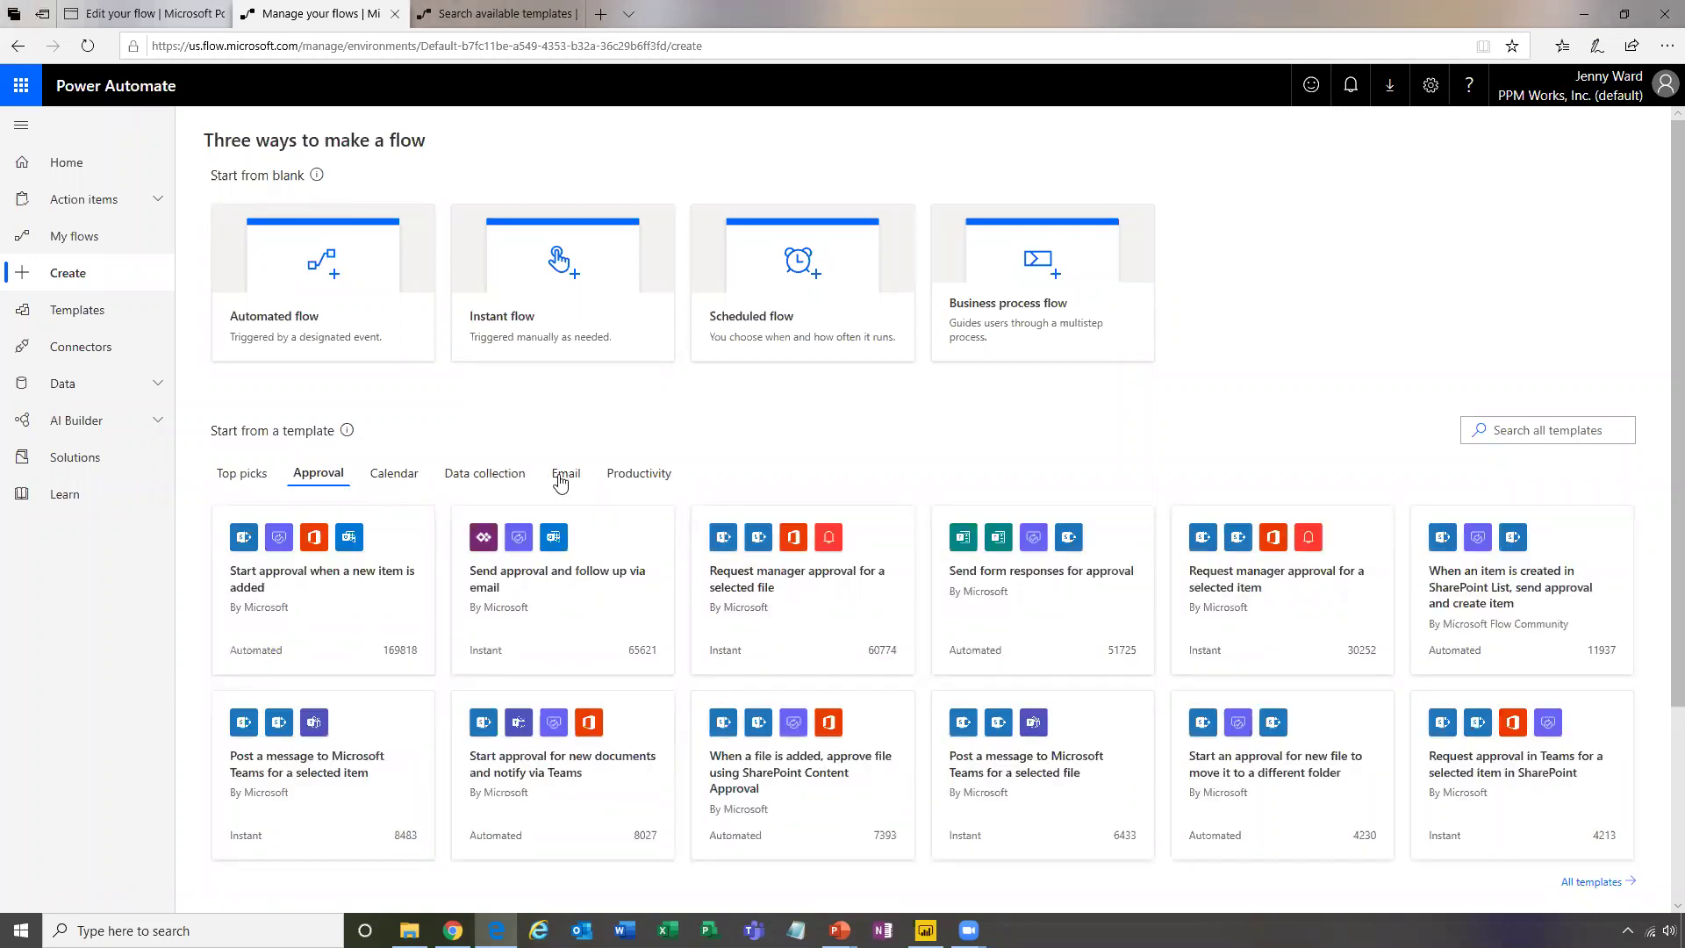
pyautogui.click(561, 478)
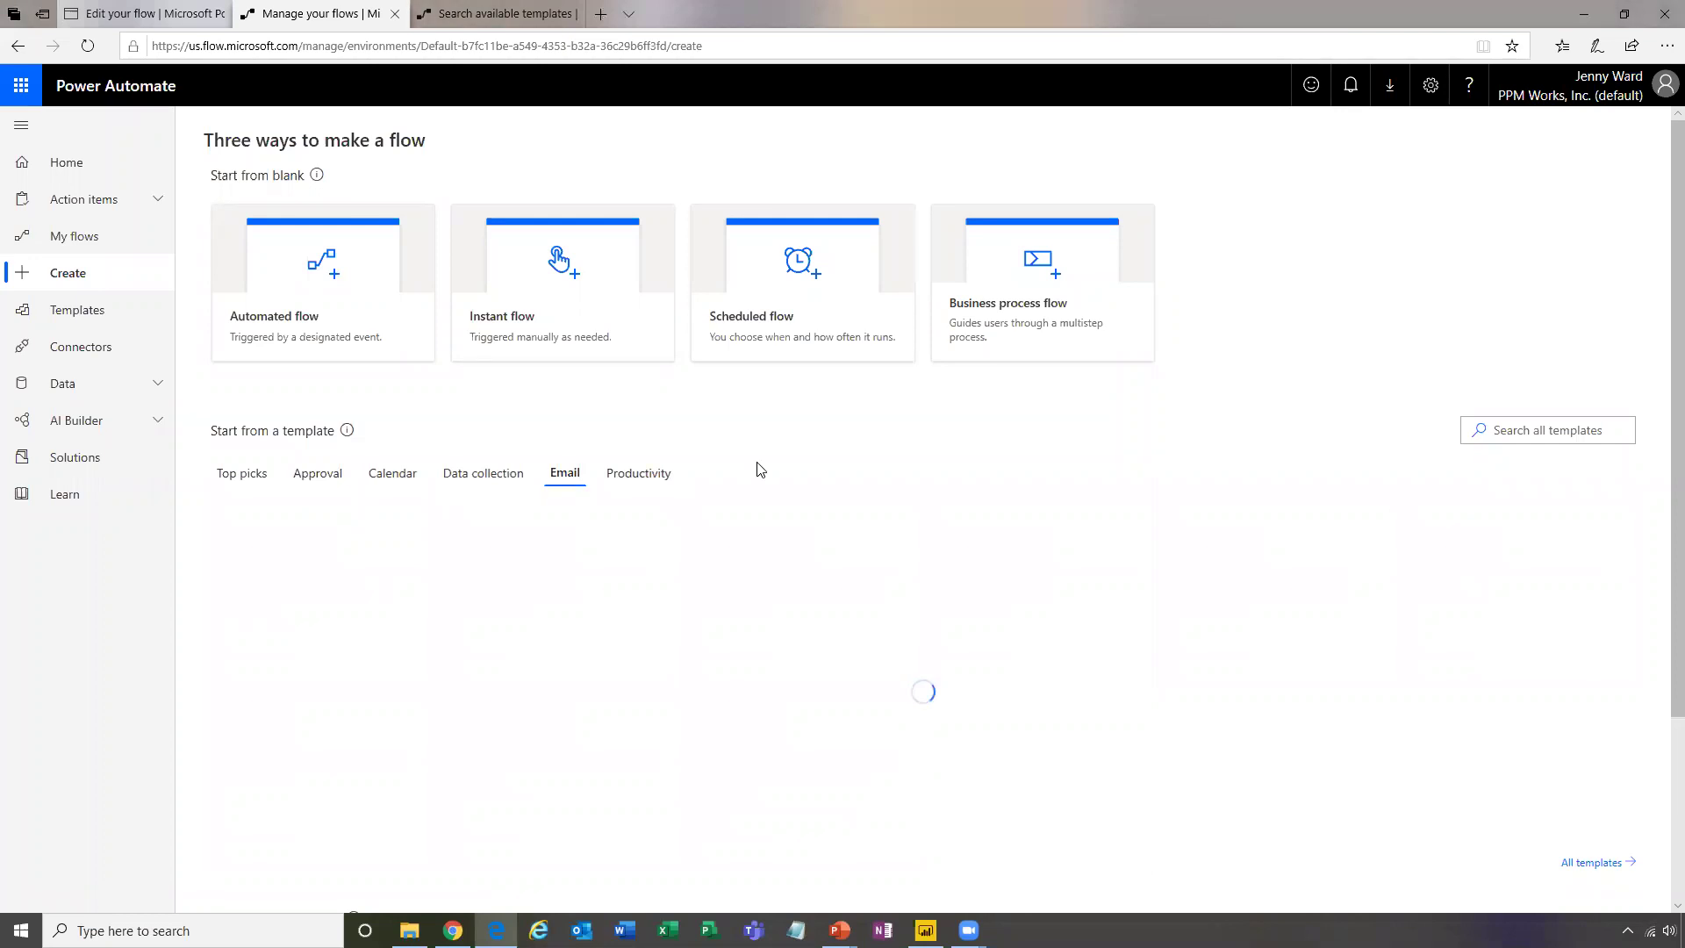
pyautogui.click(649, 481)
pyautogui.click(413, 473)
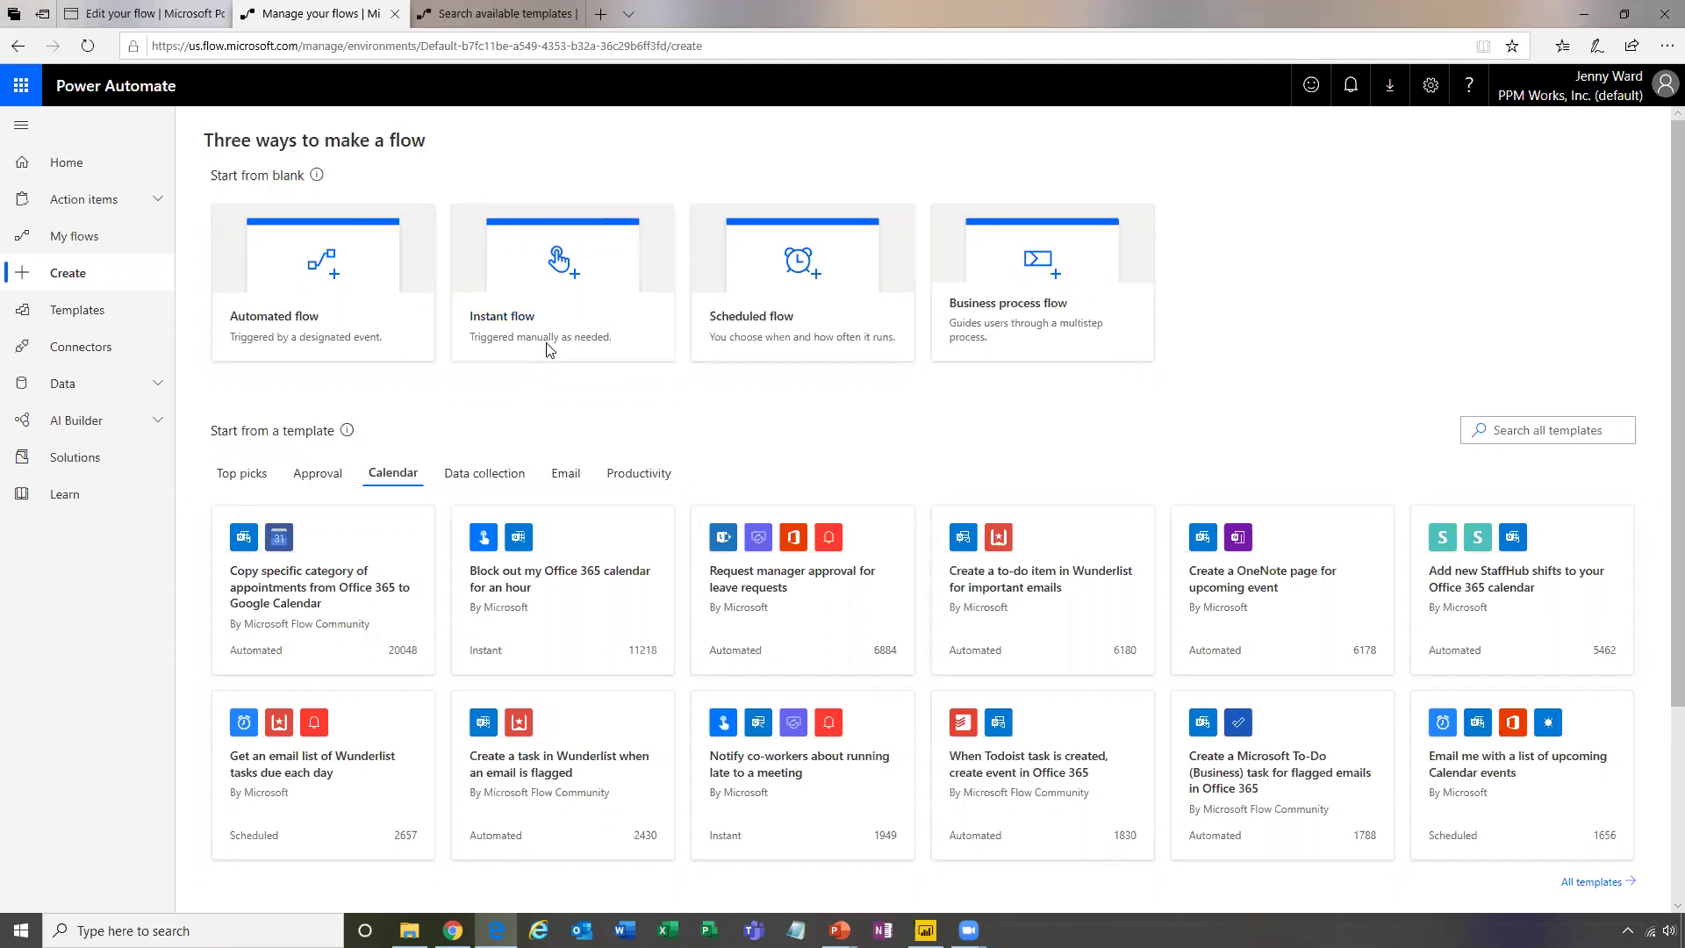
# Browse the Start from a connector section, then return to the My flows list
pyautogui.scroll(-1, 746, 452)
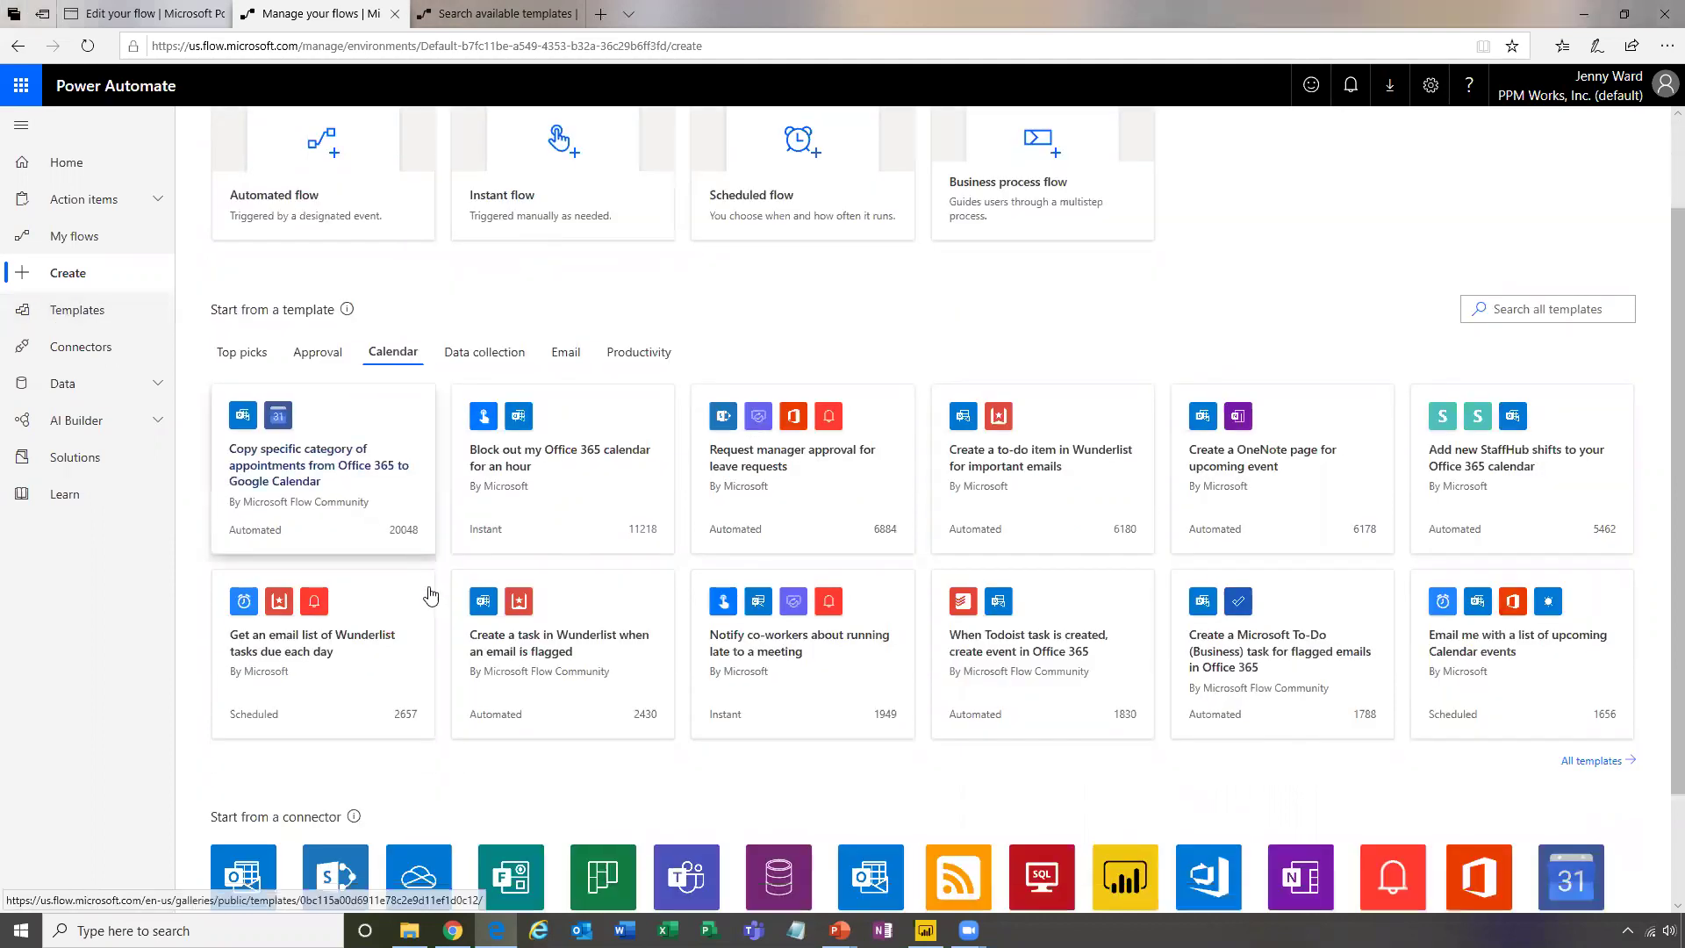
pyautogui.scroll(-1, 646, 739)
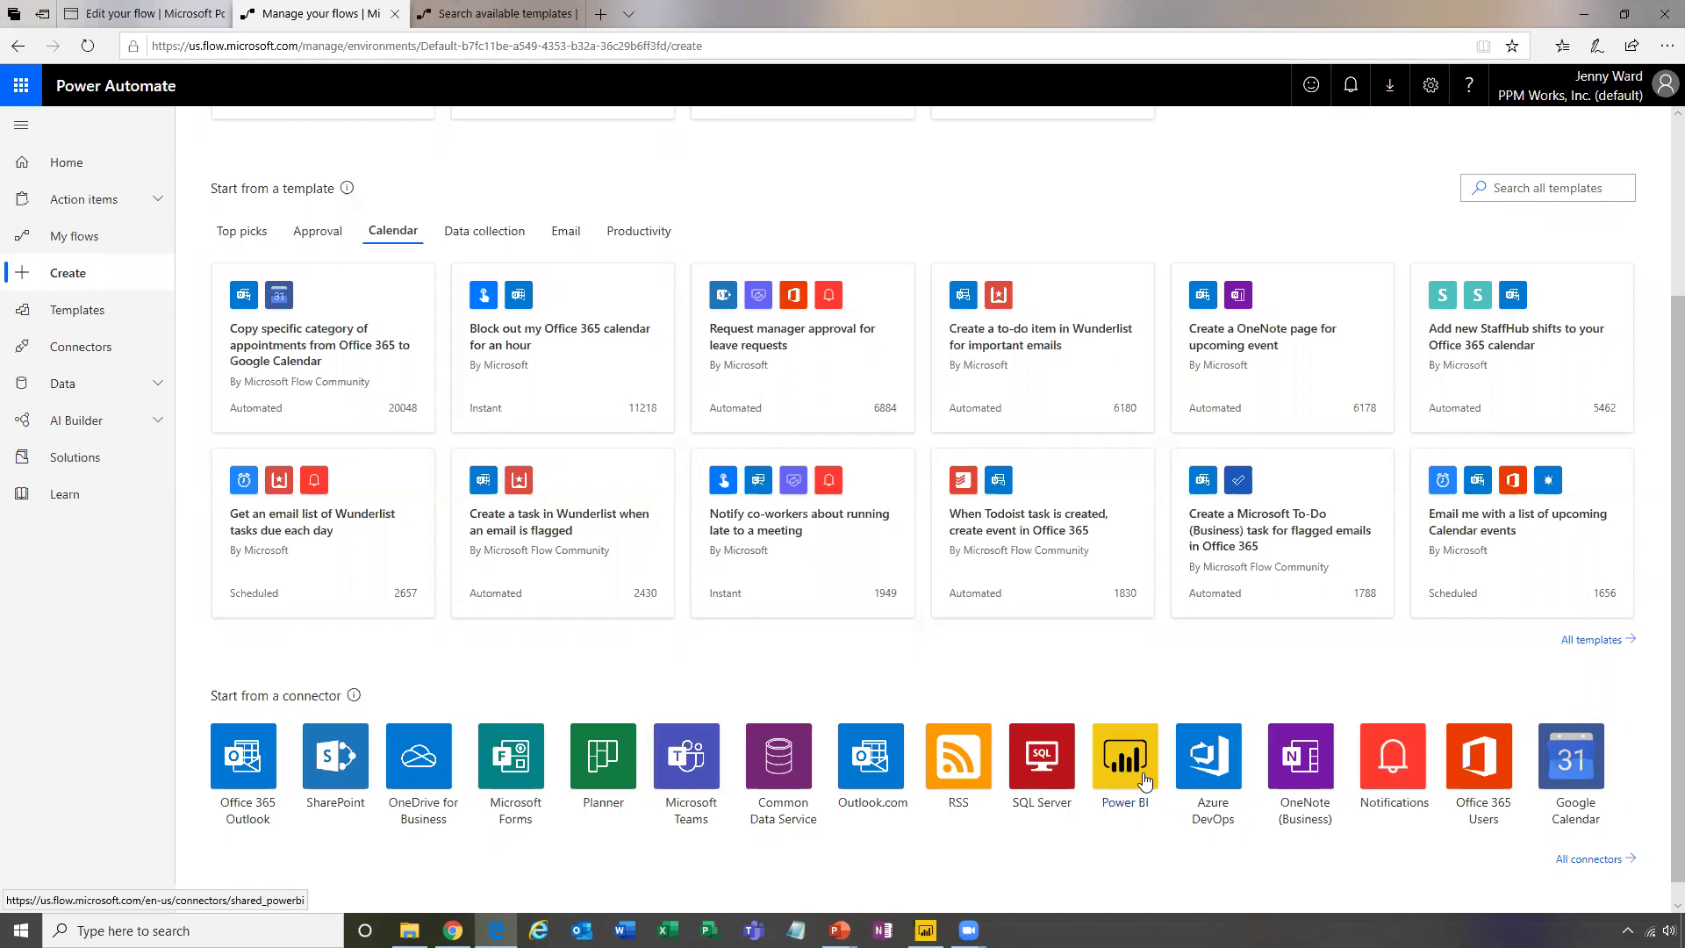
pyautogui.scroll(3, 645, 230)
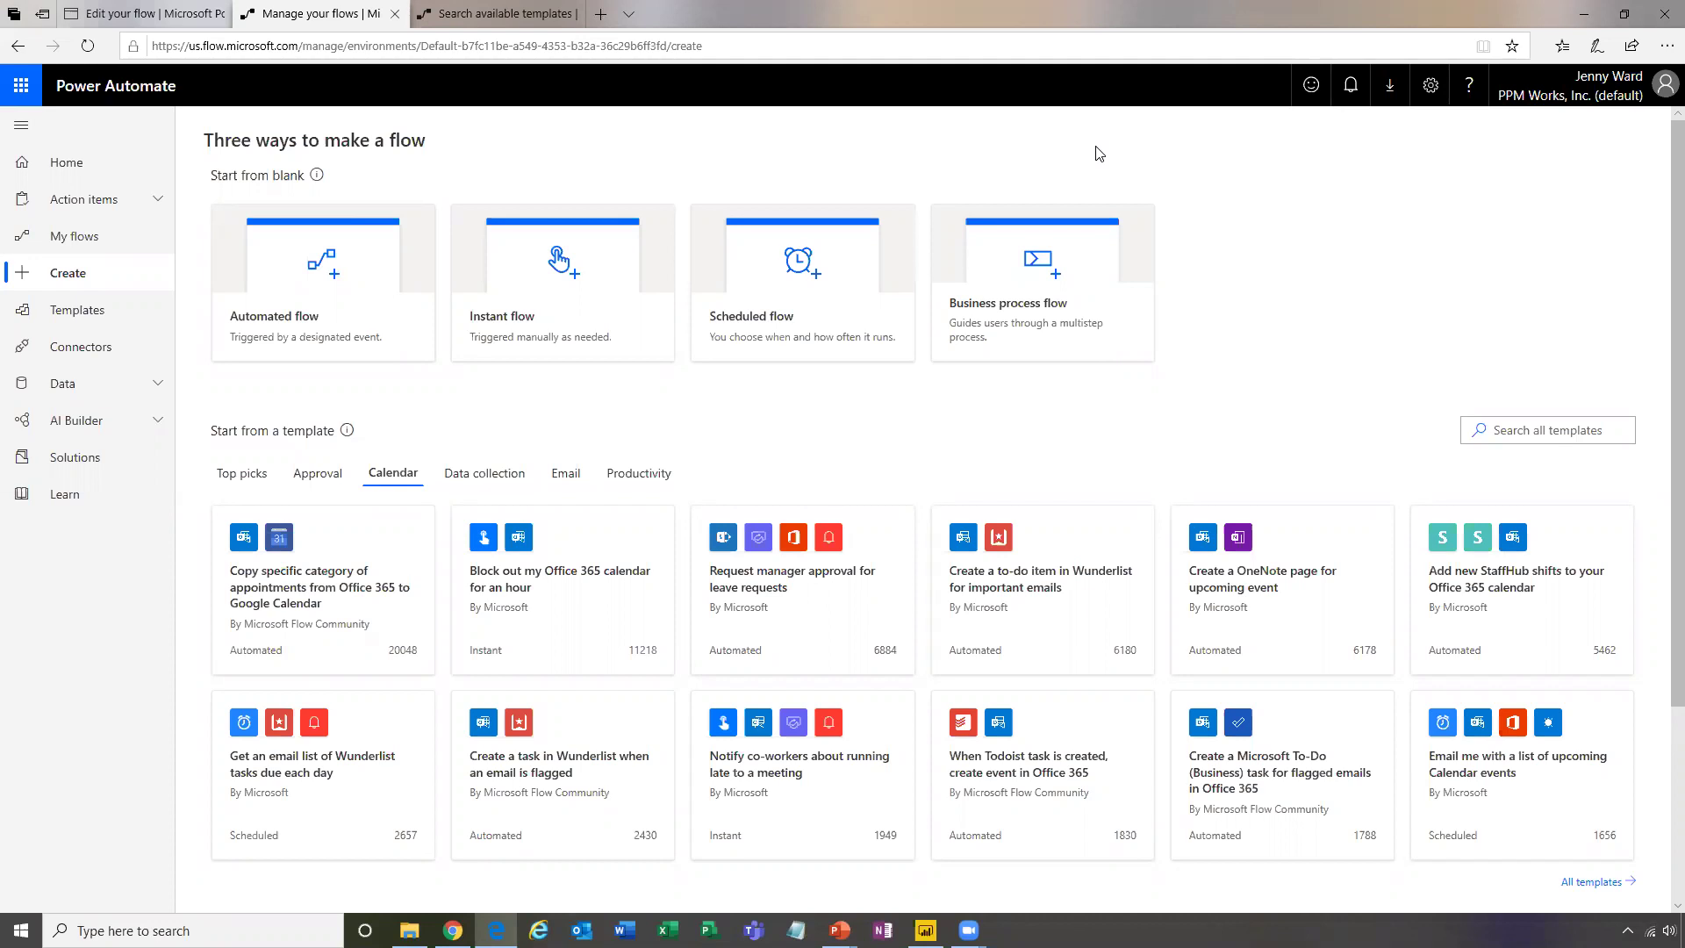
pyautogui.click(107, 251)
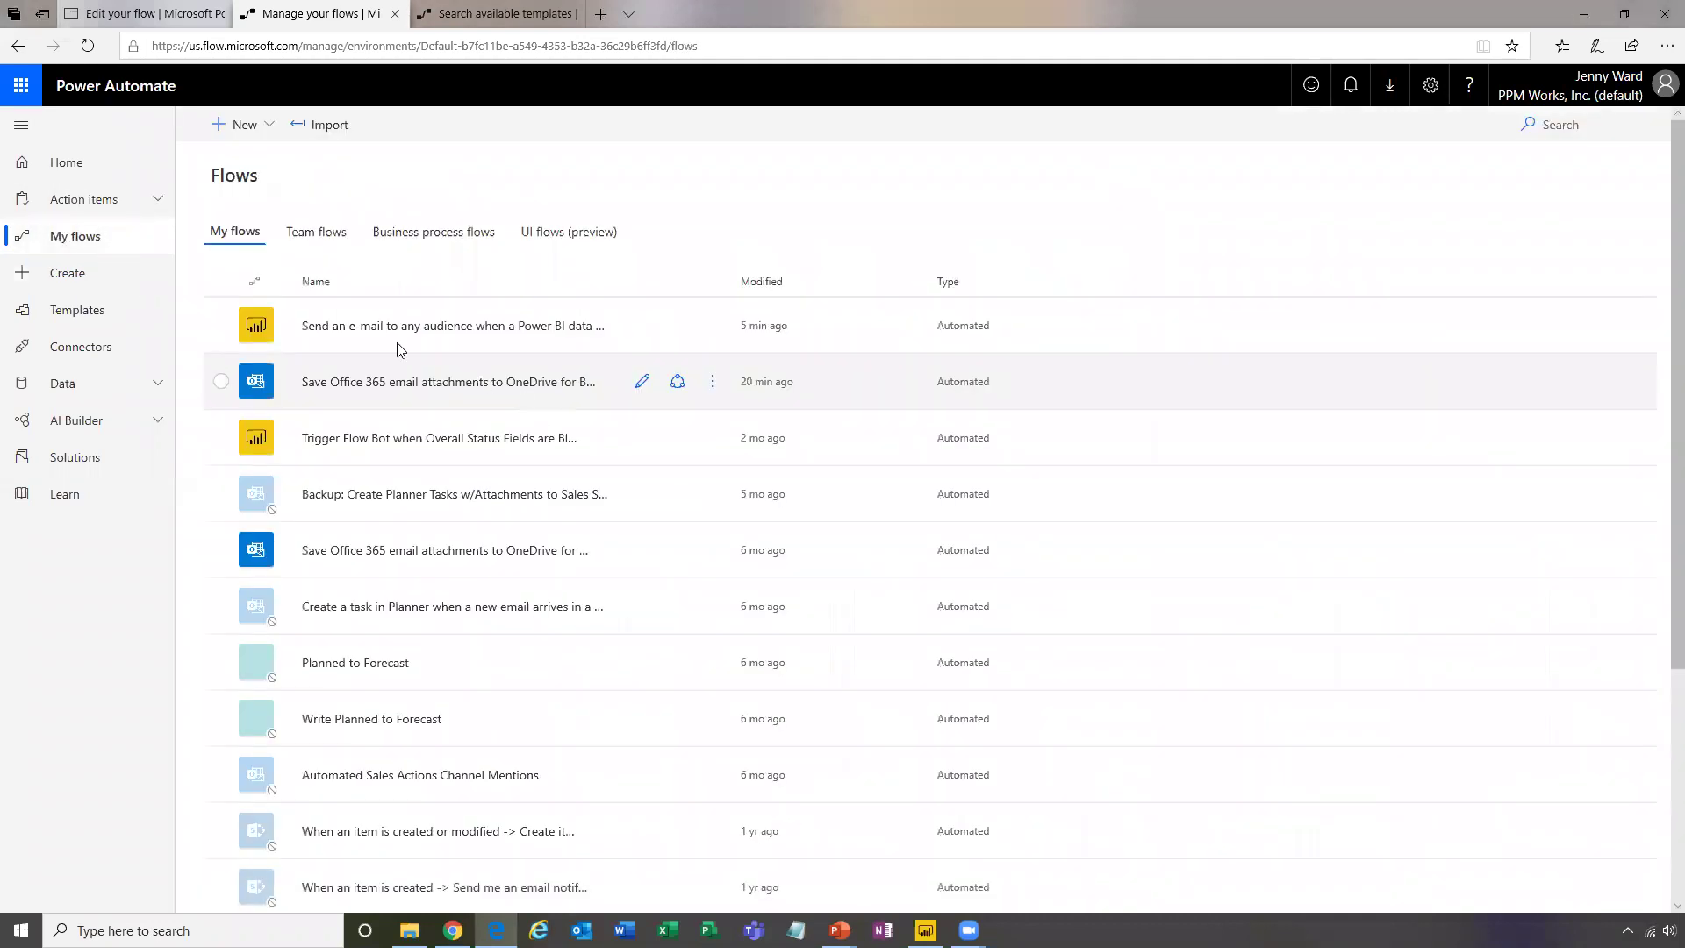
# Turn off the OneDrive attachments and Power BI alert flows, then edit the attachments flow
pyautogui.click(711, 382)
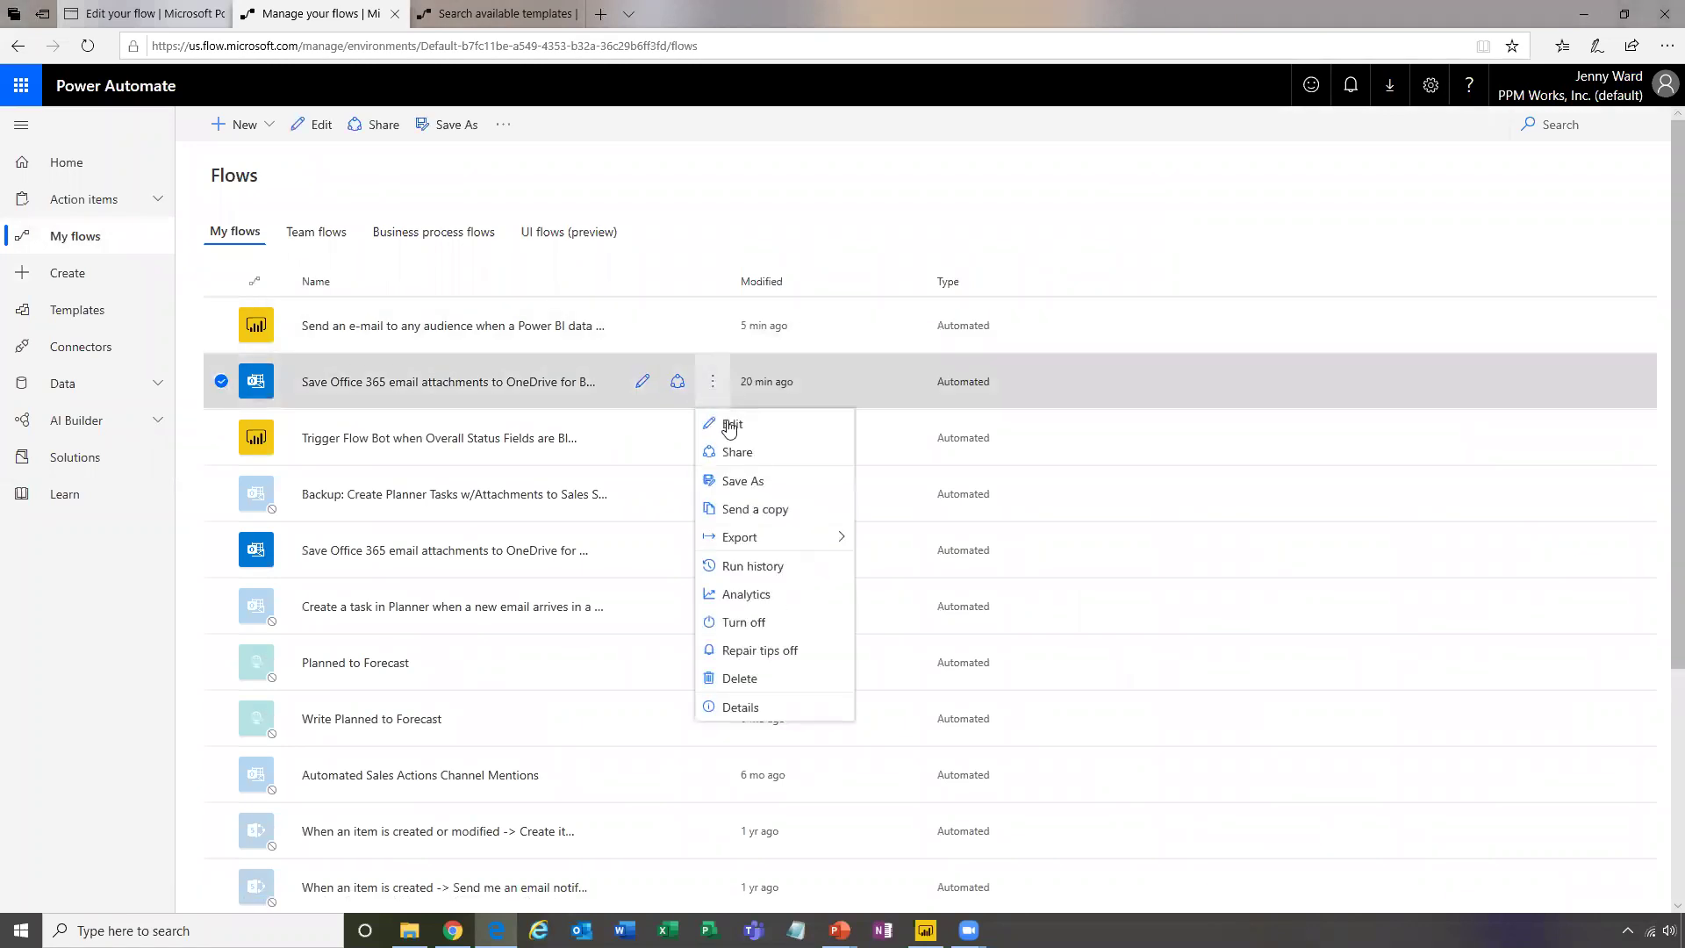
pyautogui.click(778, 619)
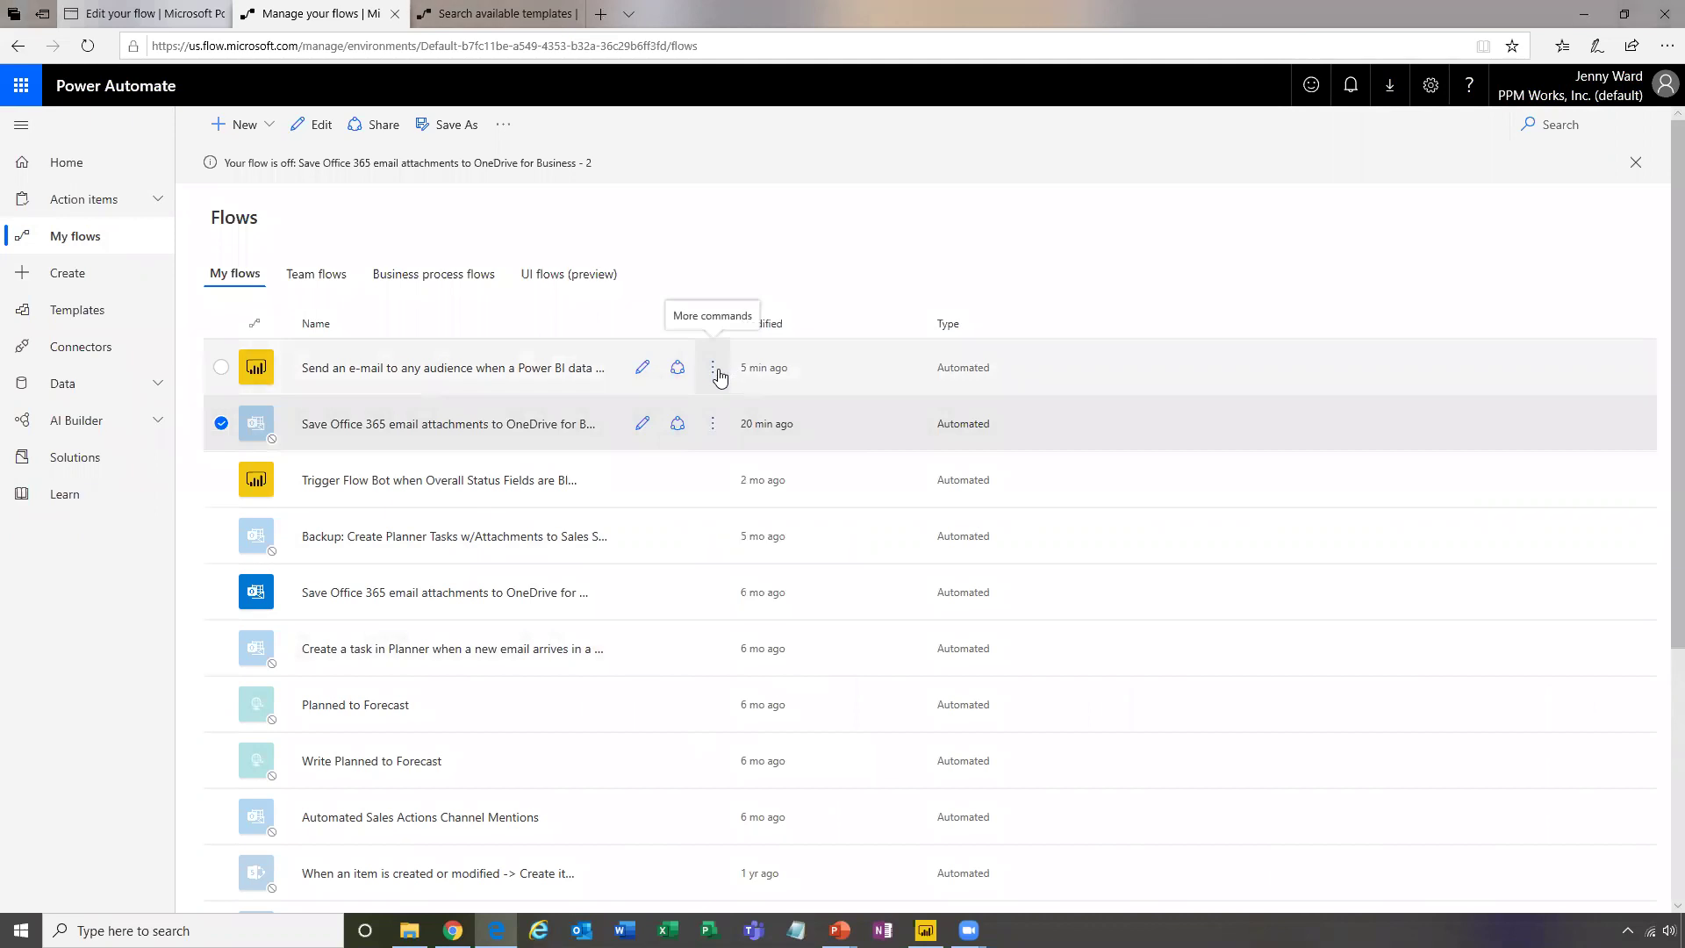
pyautogui.click(712, 369)
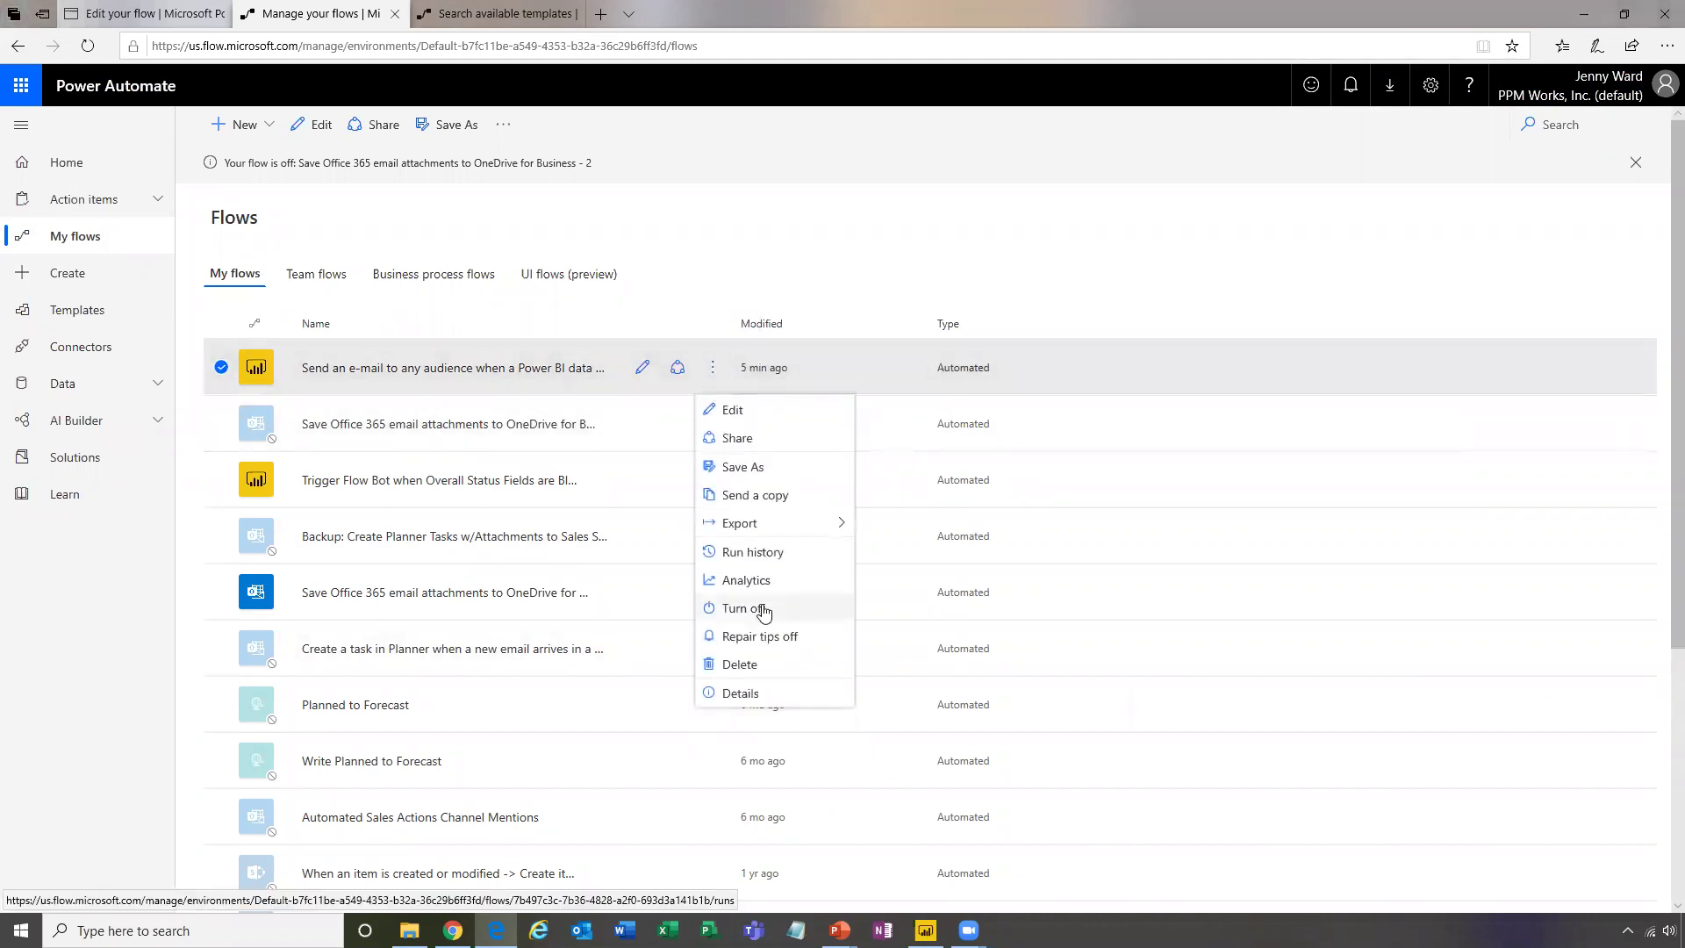
pyautogui.click(765, 609)
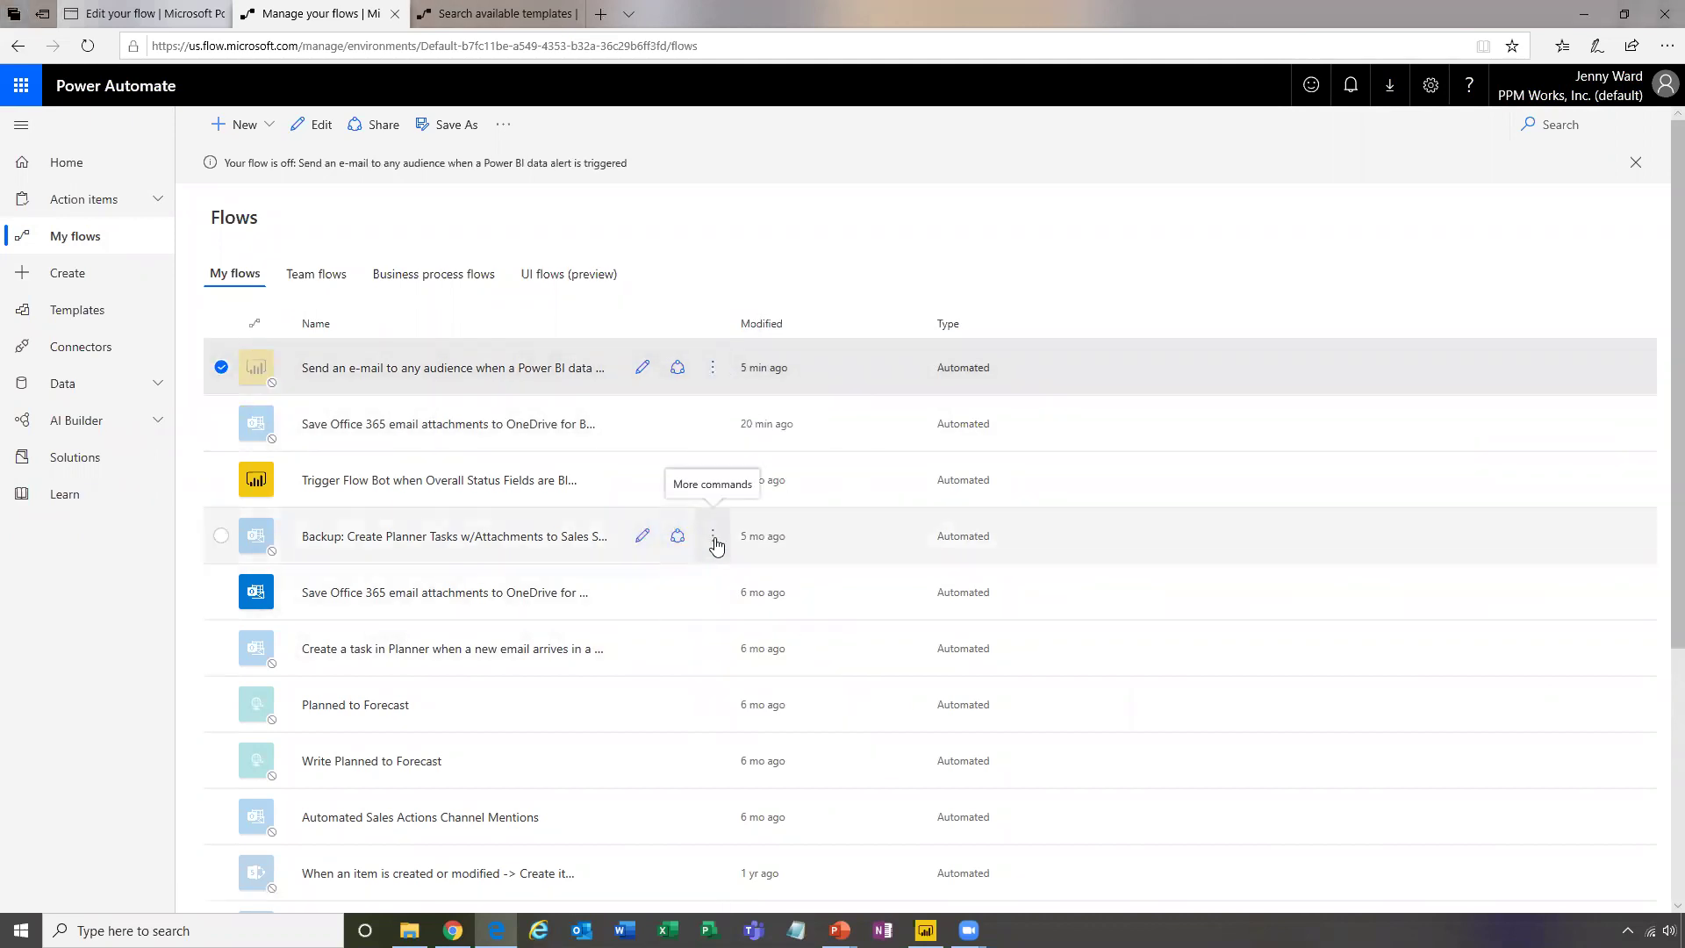
pyautogui.click(713, 424)
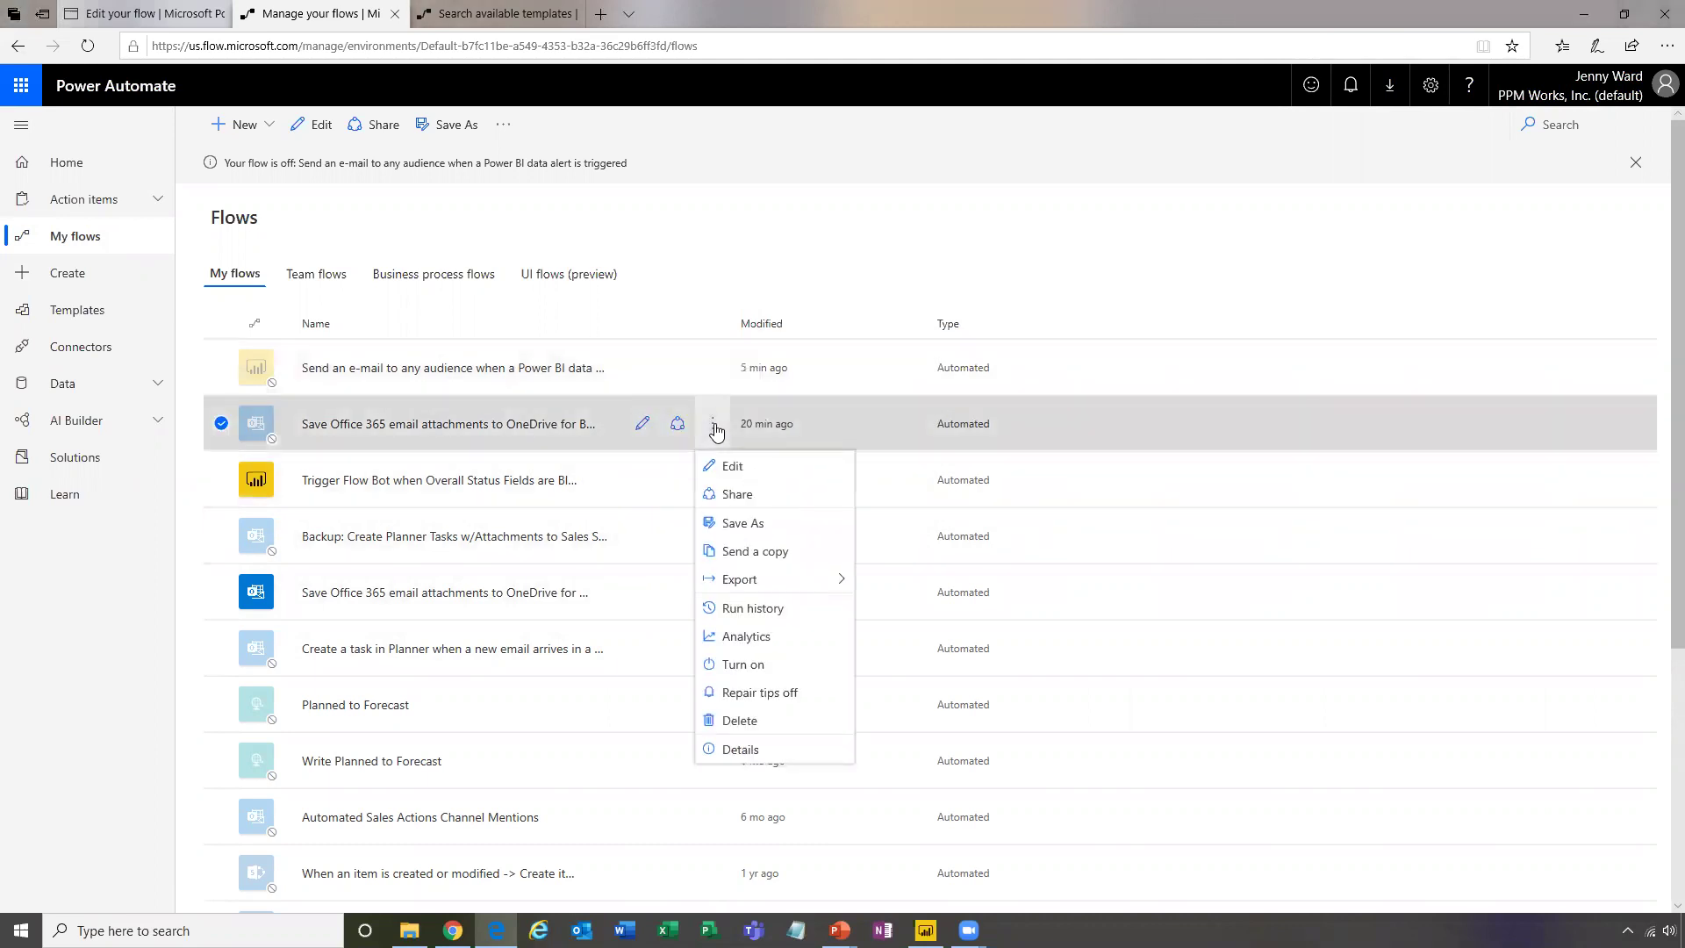
pyautogui.click(642, 432)
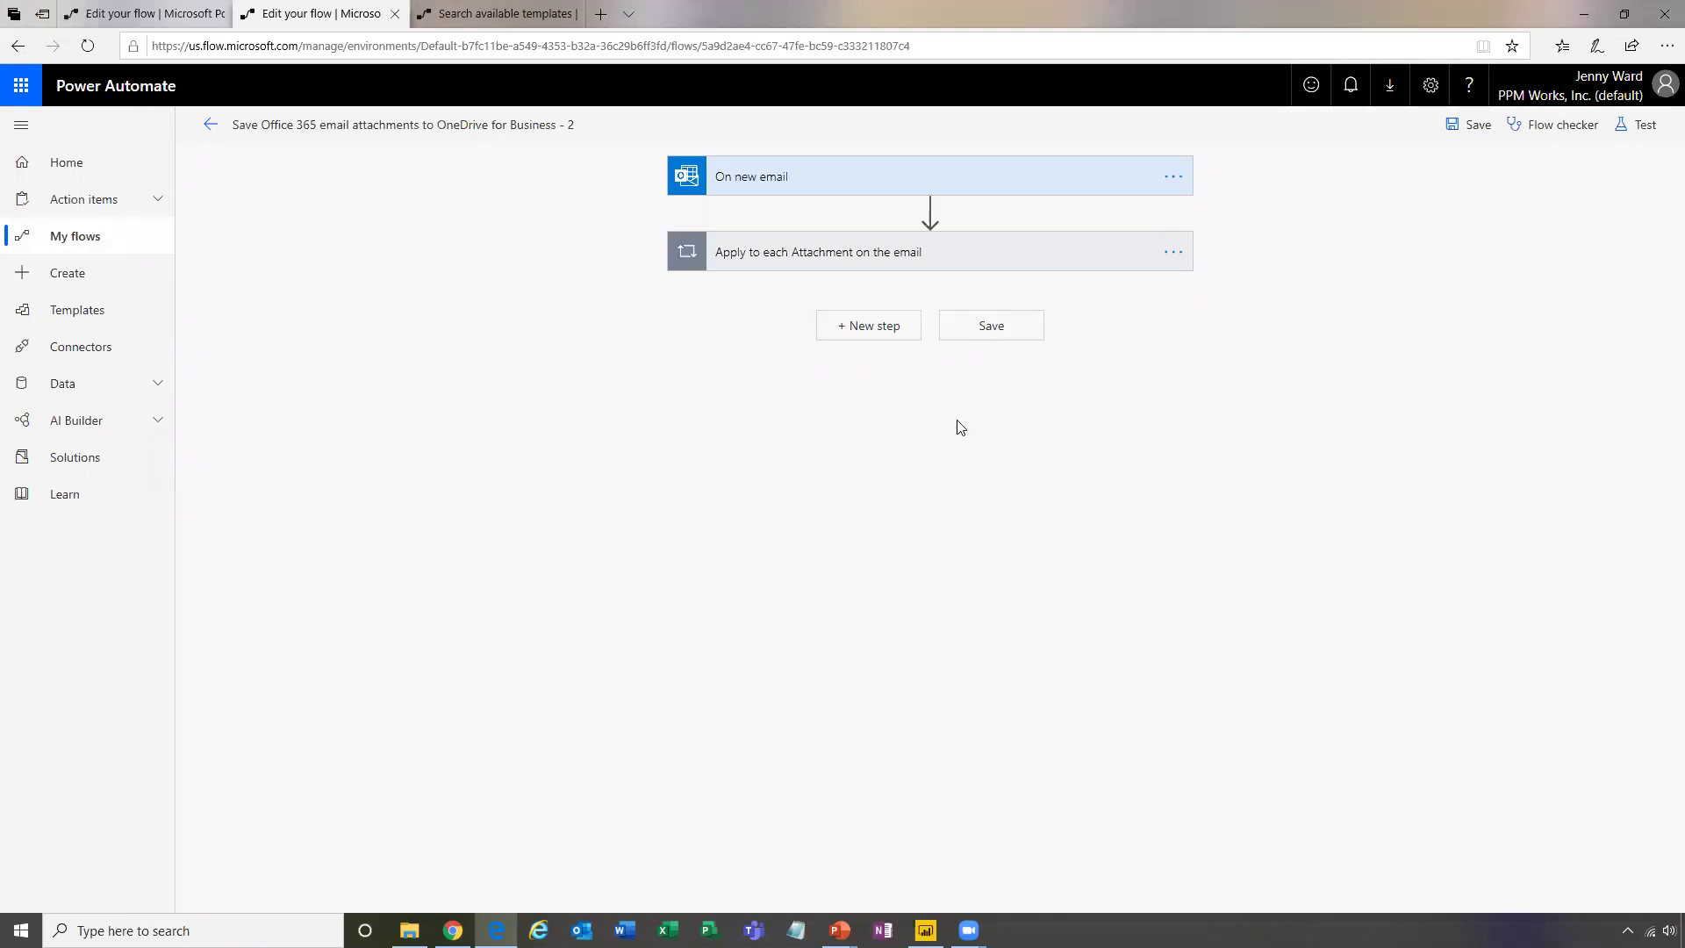
# Review the On new email trigger's advanced options, save the attachments flow, and go Home
pyautogui.click(770, 177)
pyautogui.click(800, 253)
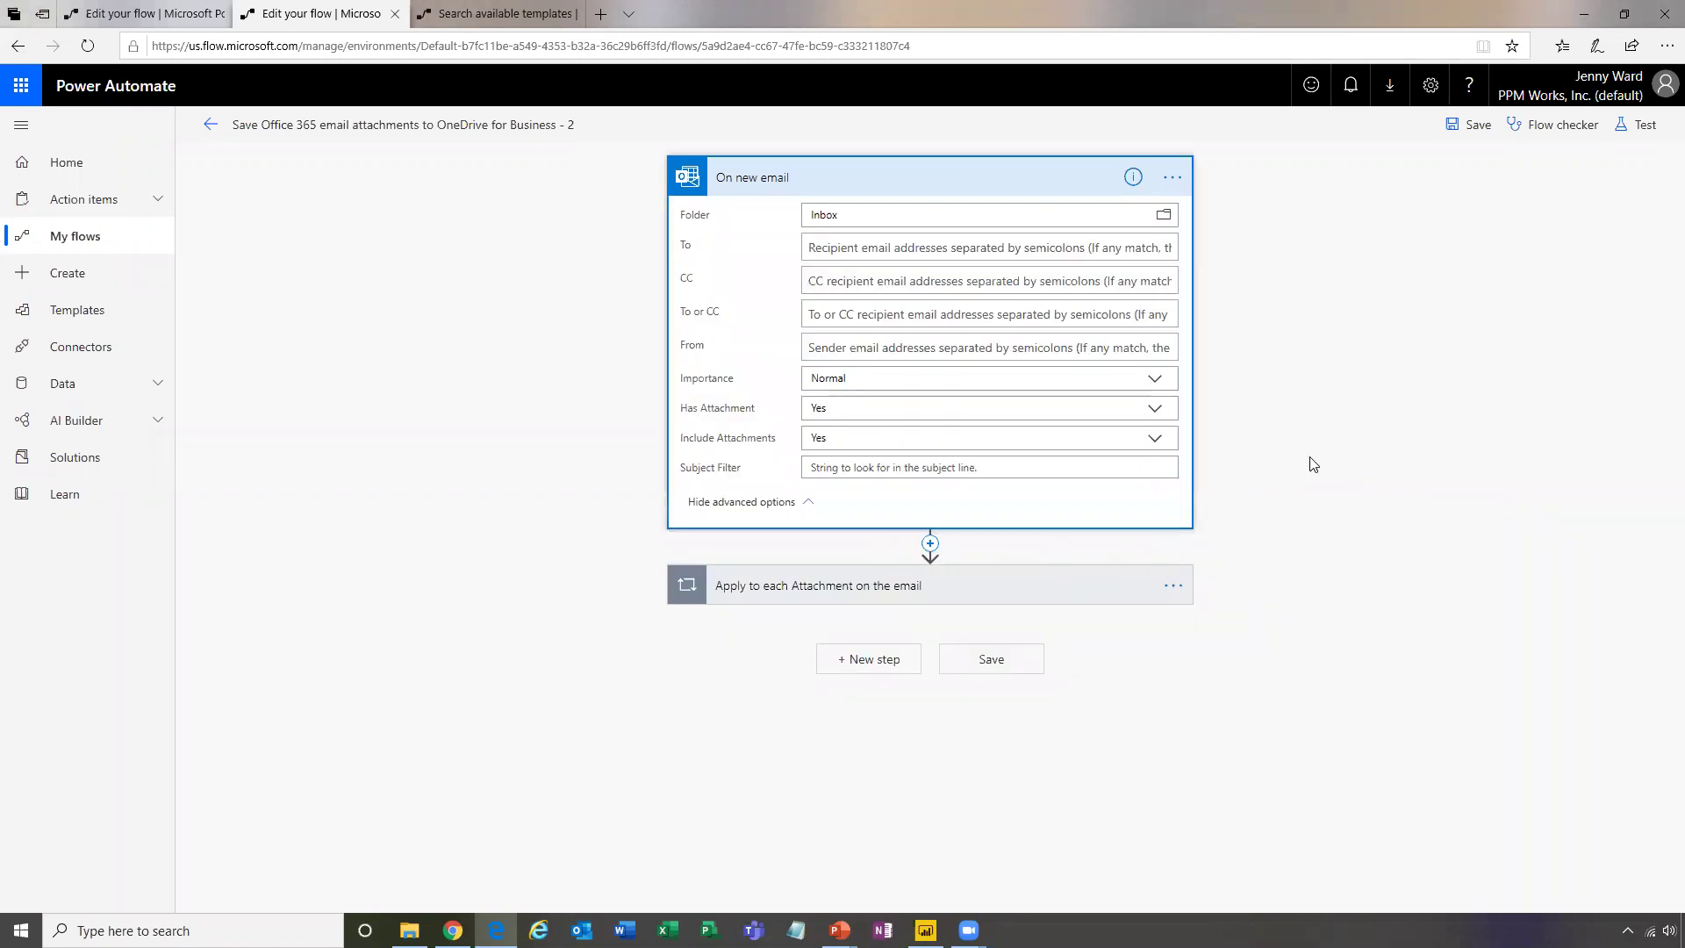
pyautogui.click(1453, 126)
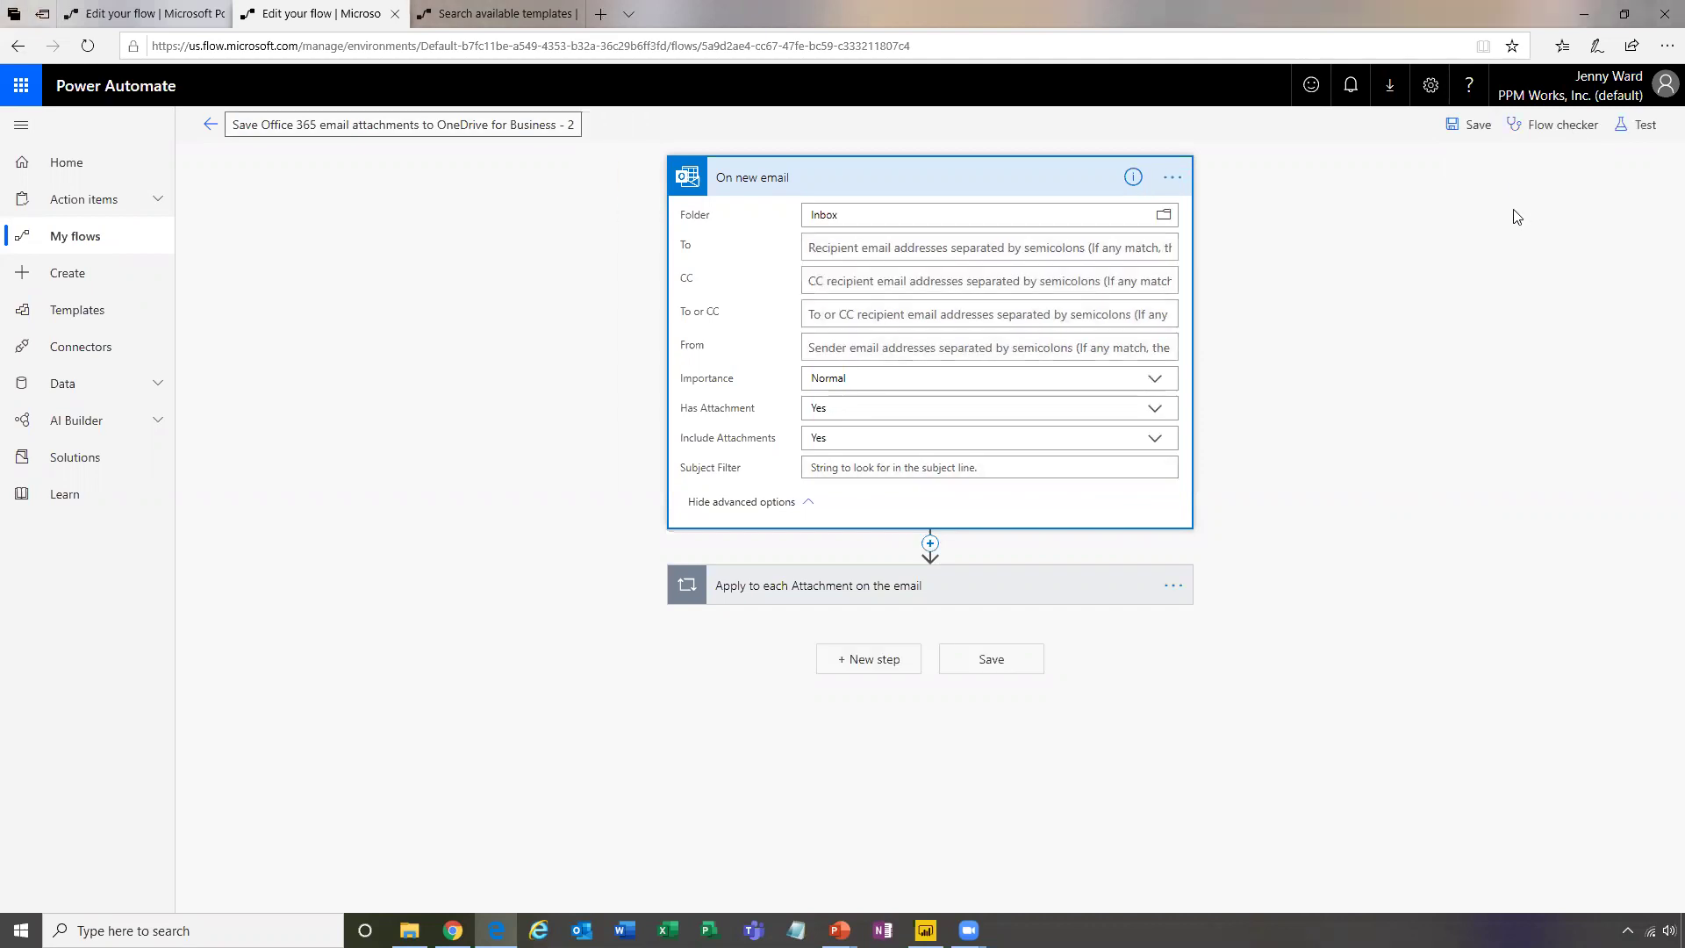
pyautogui.click(114, 162)
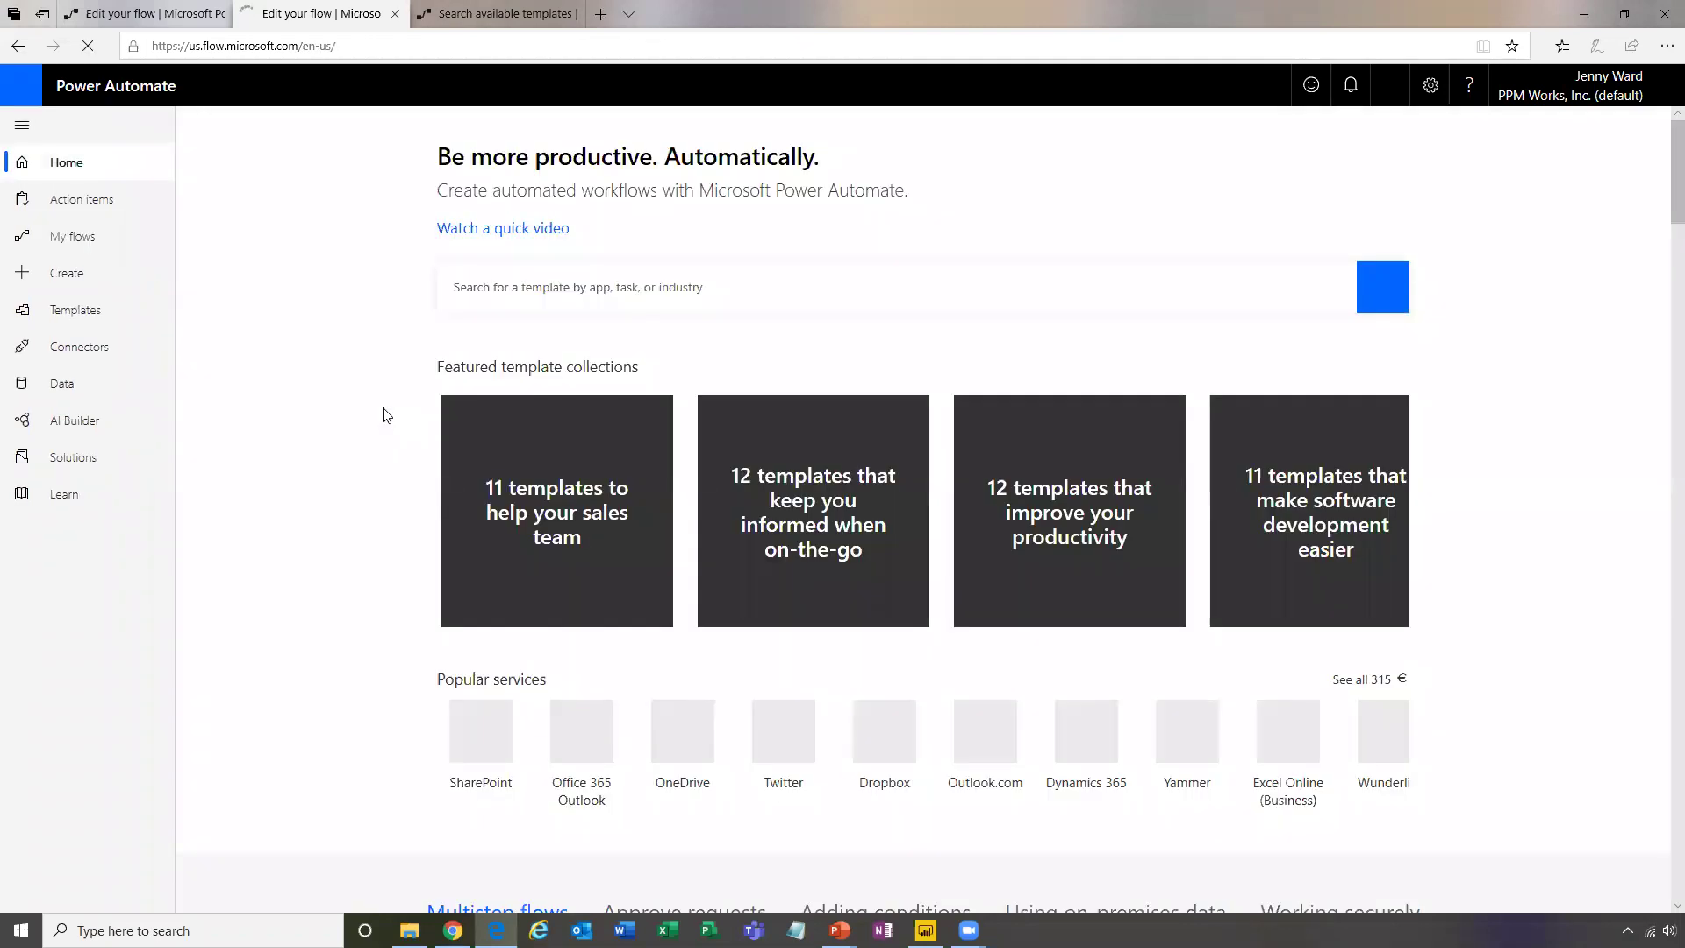